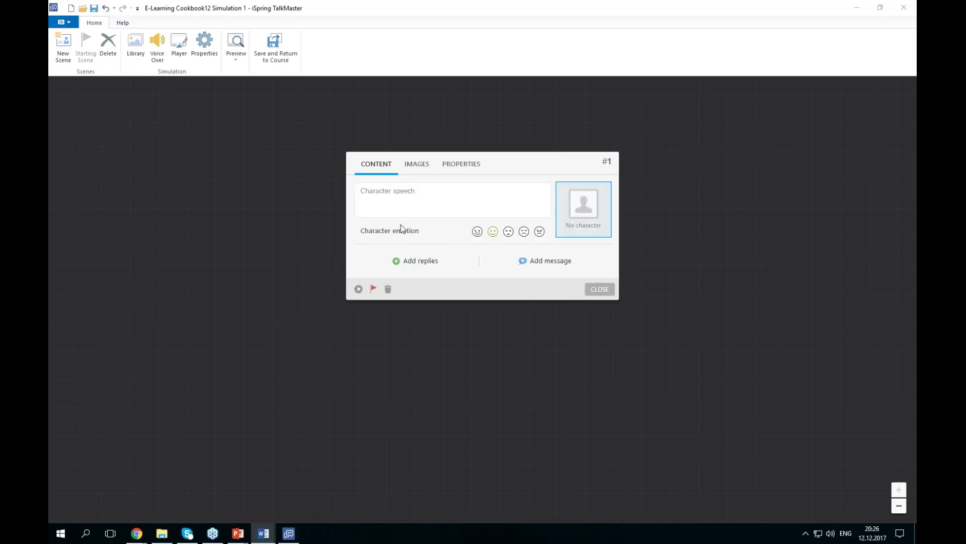
Set scene 1's speech to "When do you want to start launching your online training with iSpring?" and add the reply "Right after the webinar!"
left_click(403, 201)
type("When do you want to start launching your online training with iSpring?")
left_click(421, 260)
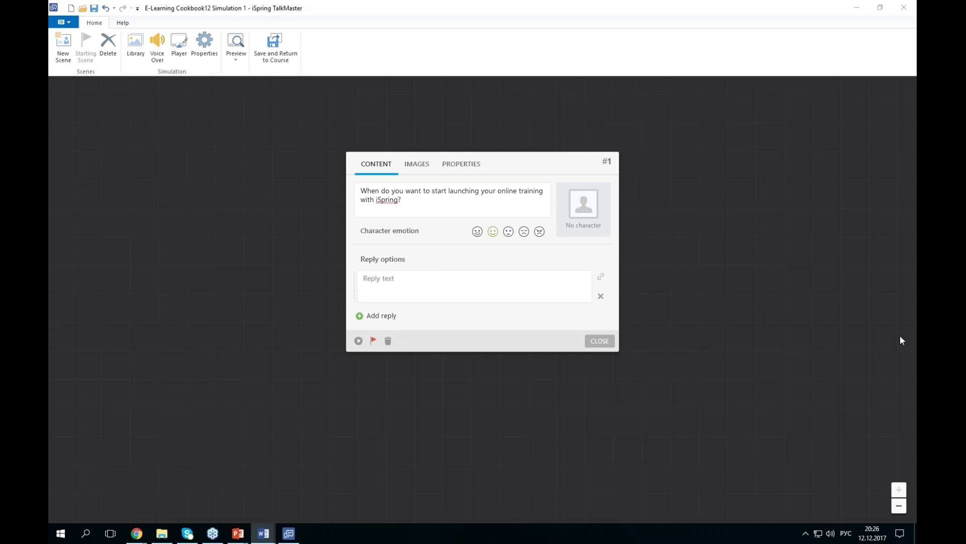
left_click(503, 288)
type("Right after the webinar!")
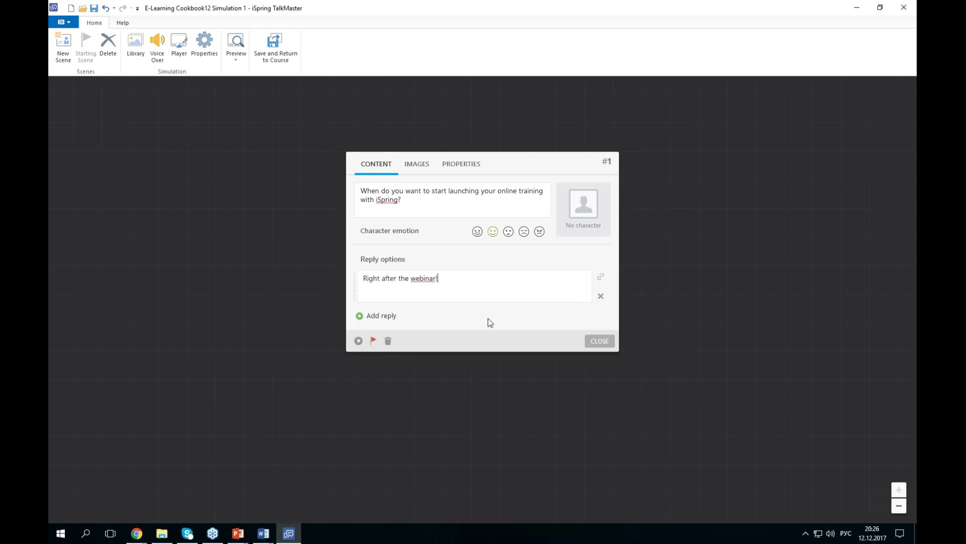
Add two more replies: "It looks so easy that I want to do it right now!" and "I've already done it :)"
left_click(378, 316)
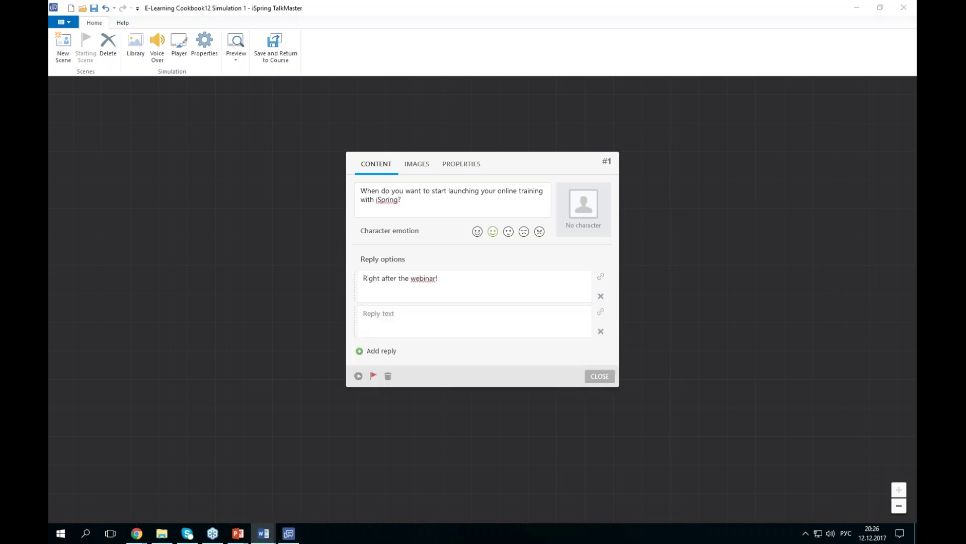
left_click(463, 364)
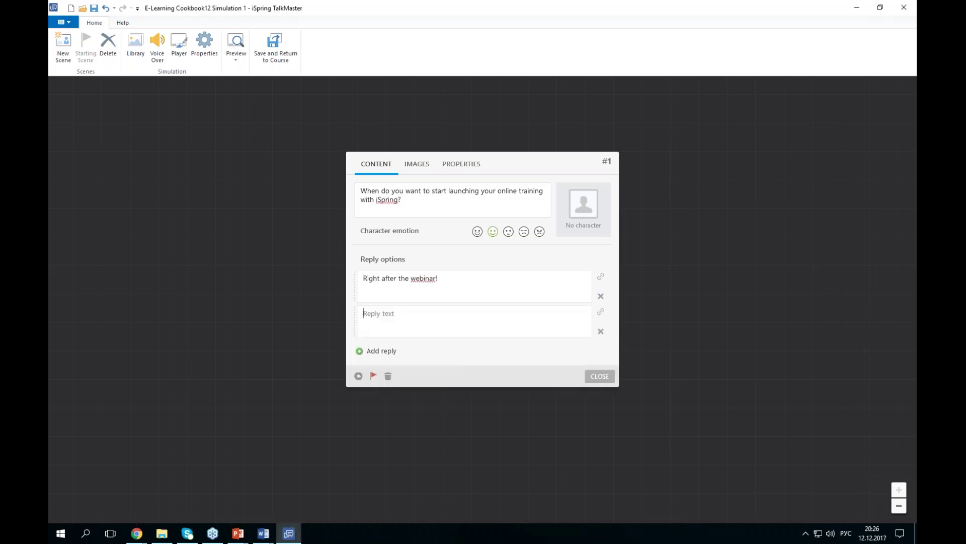
type("It looks so easy that I want to do it right now!")
key("alt+Tab")
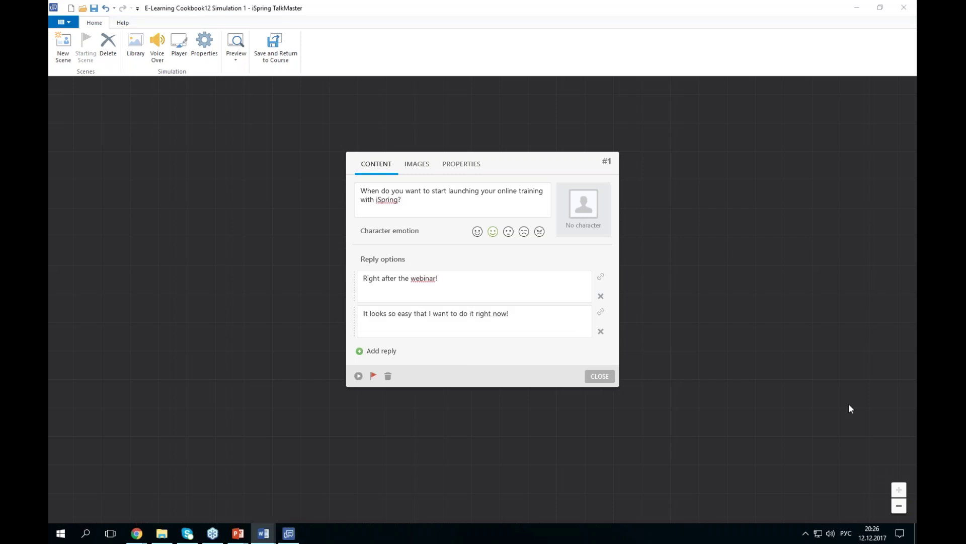
left_click(381, 351)
type("I've already done it :)")
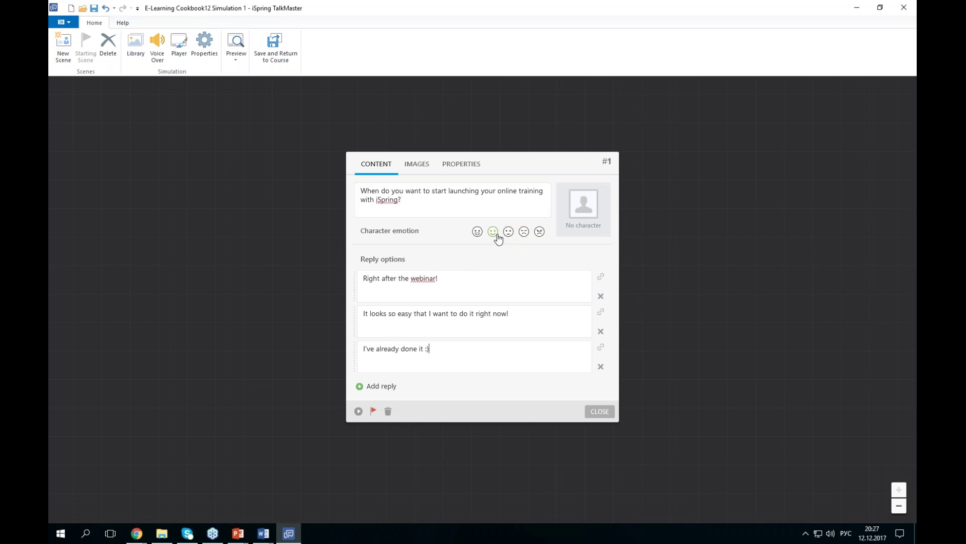
Assign the character Mary from the Content Library to scene 1
left_click(584, 211)
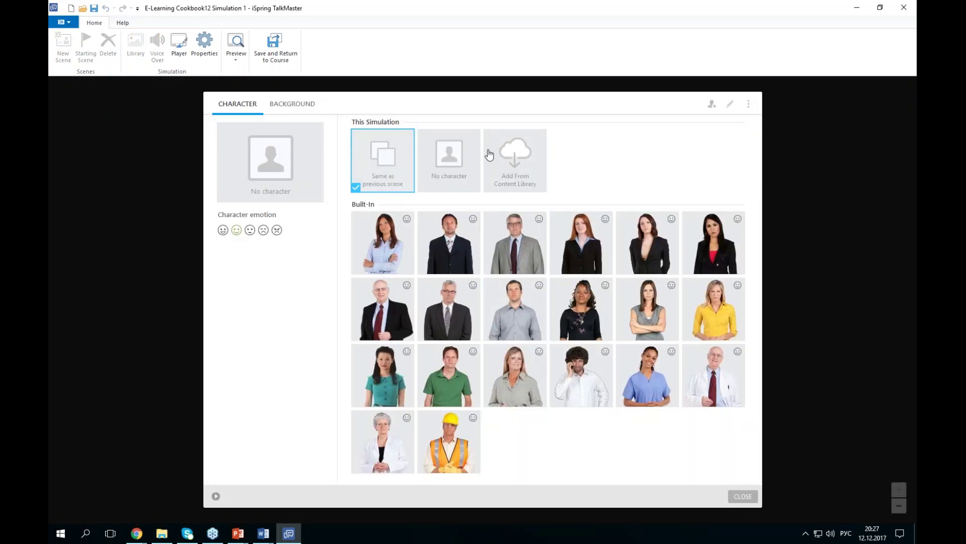
left_click(520, 189)
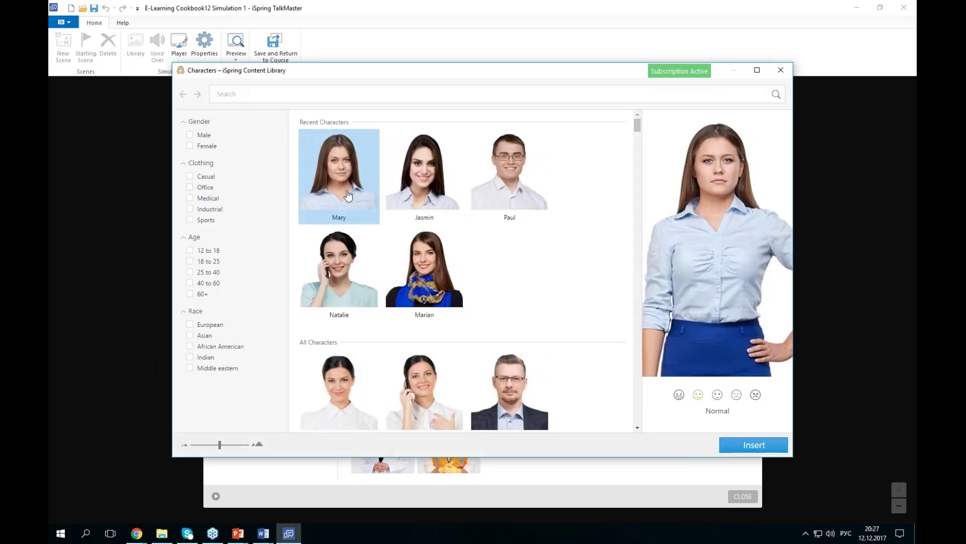
double_click(347, 196)
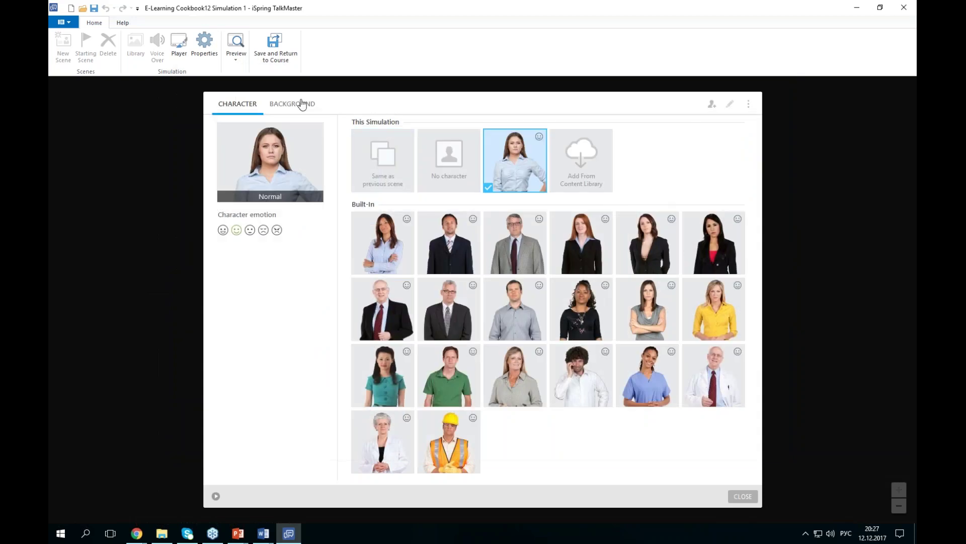
Search the Content Library backgrounds for "CEO office" and insert the light-walled office with a dark desk in front of the windows
left_click(302, 104)
left_click(501, 169)
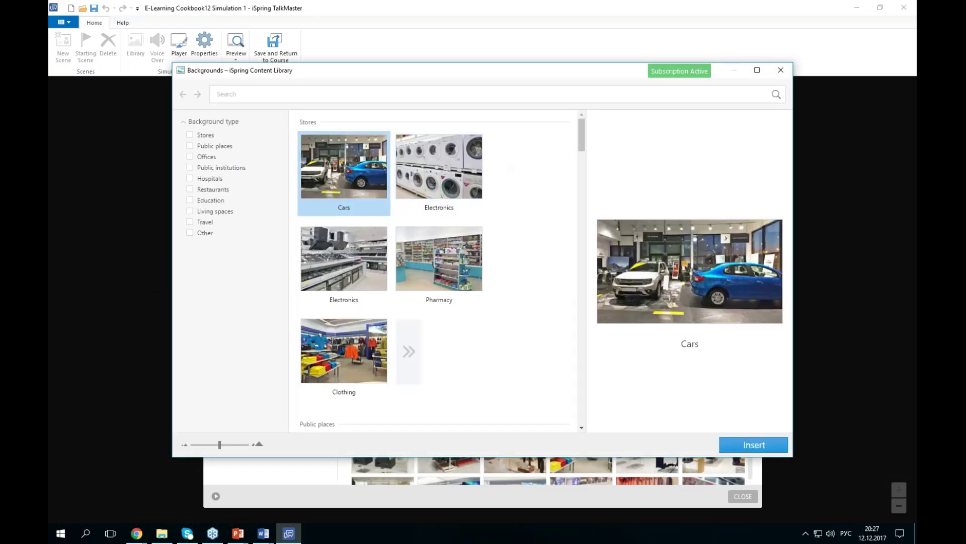
type("су")
key("BackSpace")
key("BackSpace")
key("alt+shift")
type("CEO office")
key("Return")
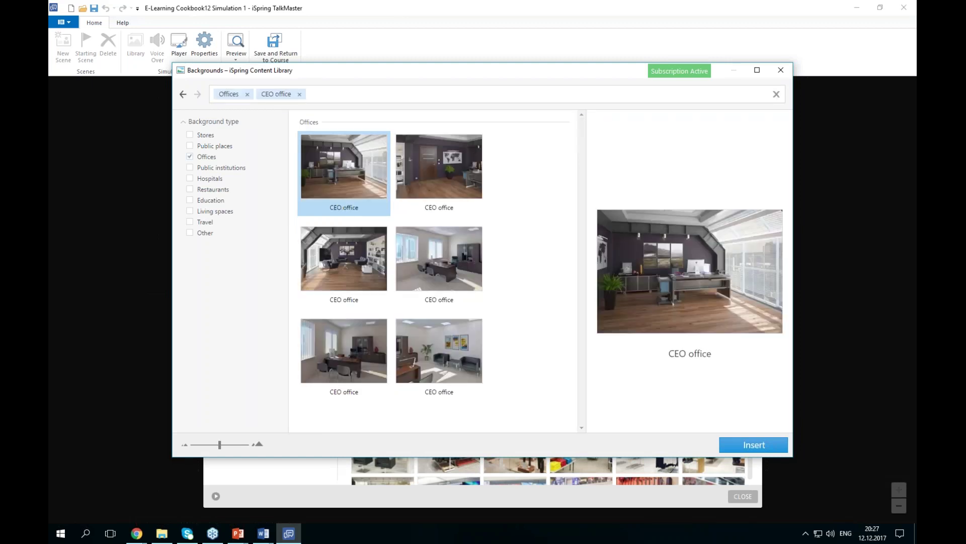
left_click(455, 276)
double_click(455, 276)
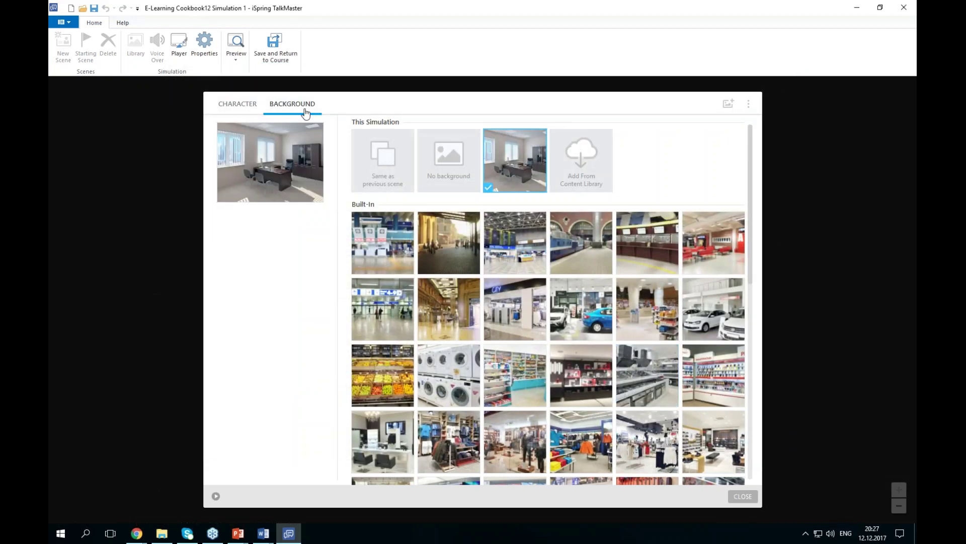
Review scene 1's chosen character and background, and view its available scene colors
left_click(237, 103)
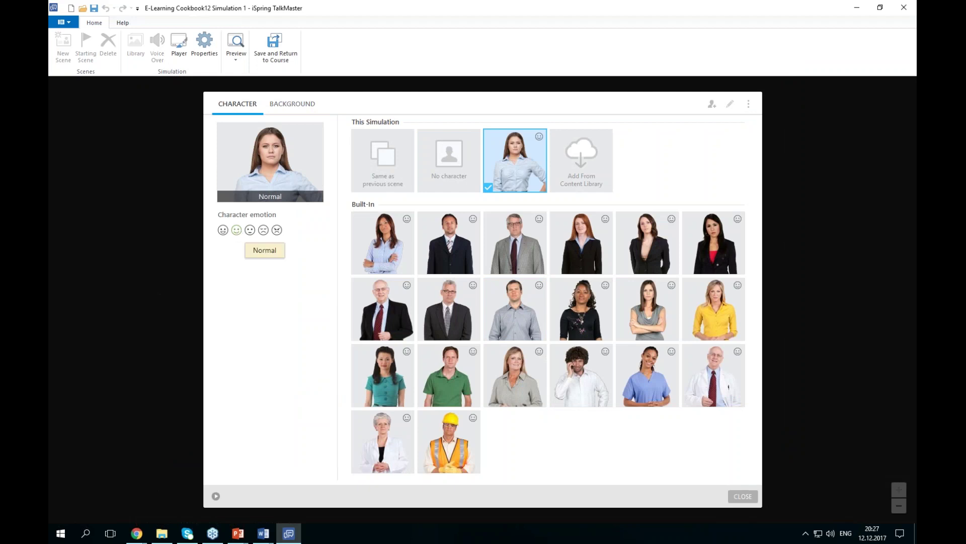
left_click(287, 104)
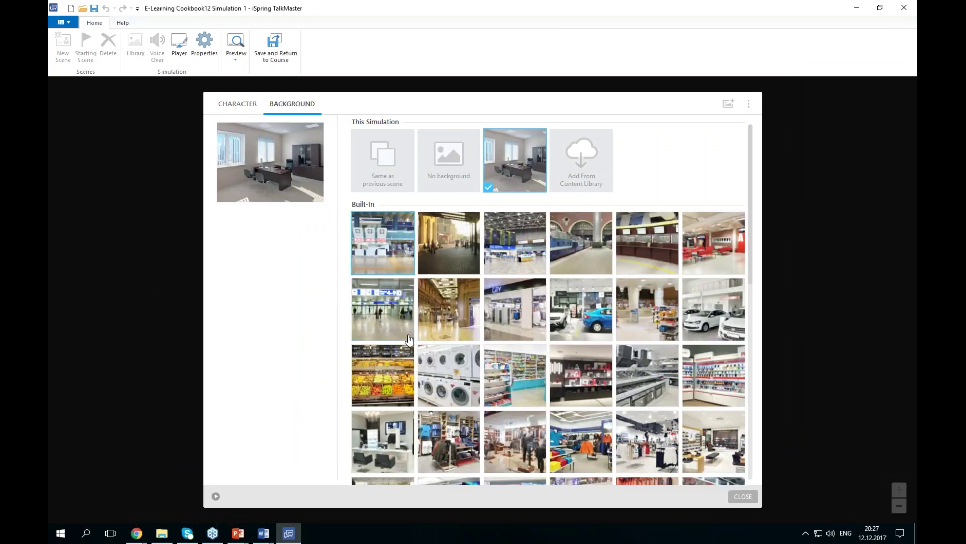
left_click(743, 496)
left_click(465, 163)
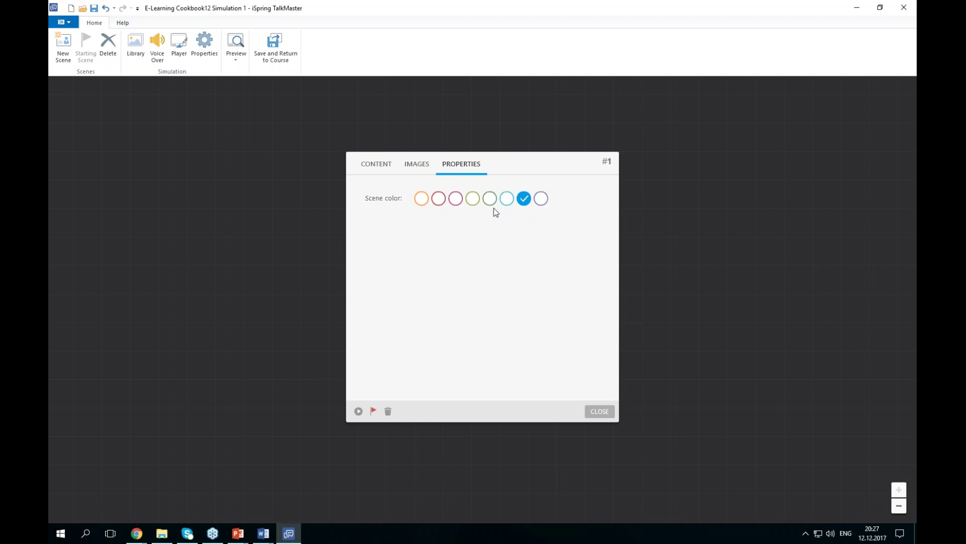
left_click(378, 163)
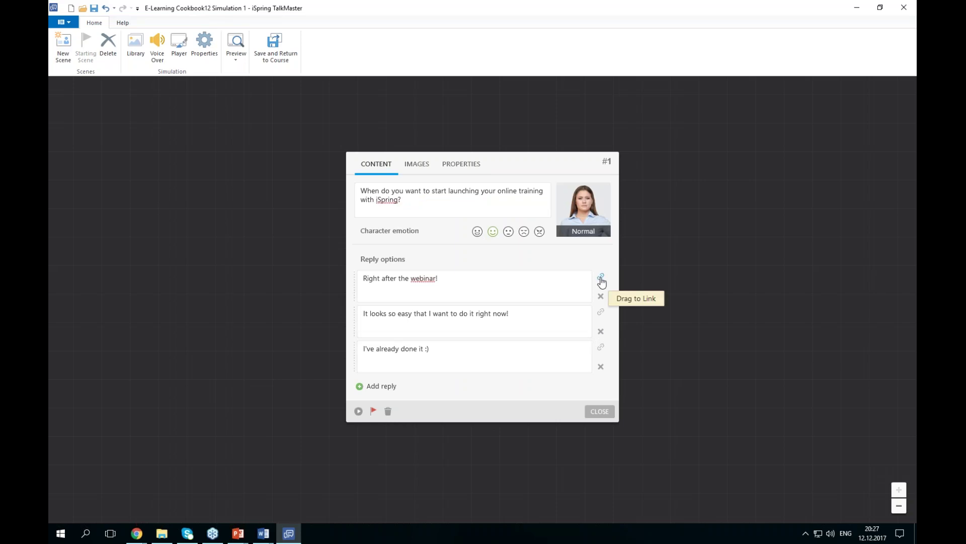
Link the reply "Right after the webinar!" to a new scene with the speech "Great! Do you have some PowerPoints to start with?"
left_click_drag(601, 276, 294, 342)
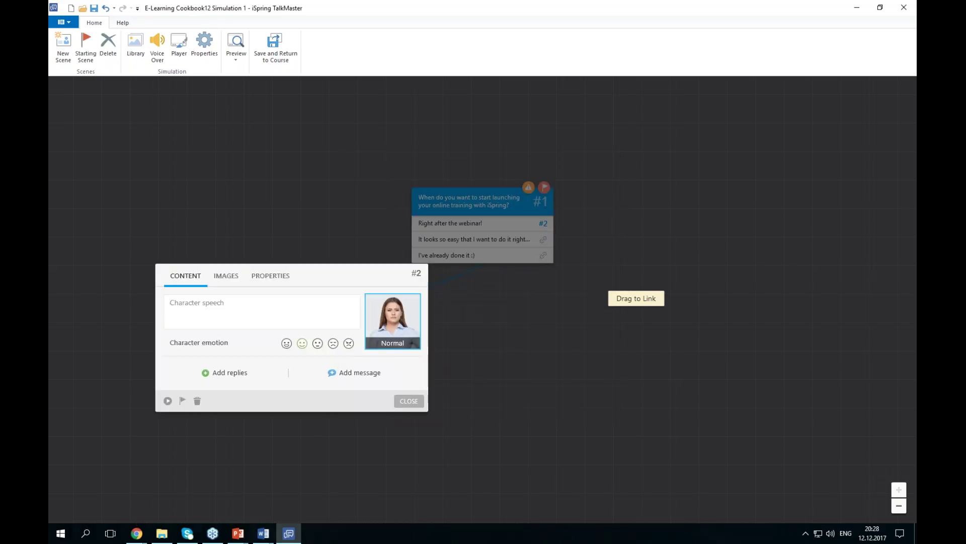
key("alt+Tab")
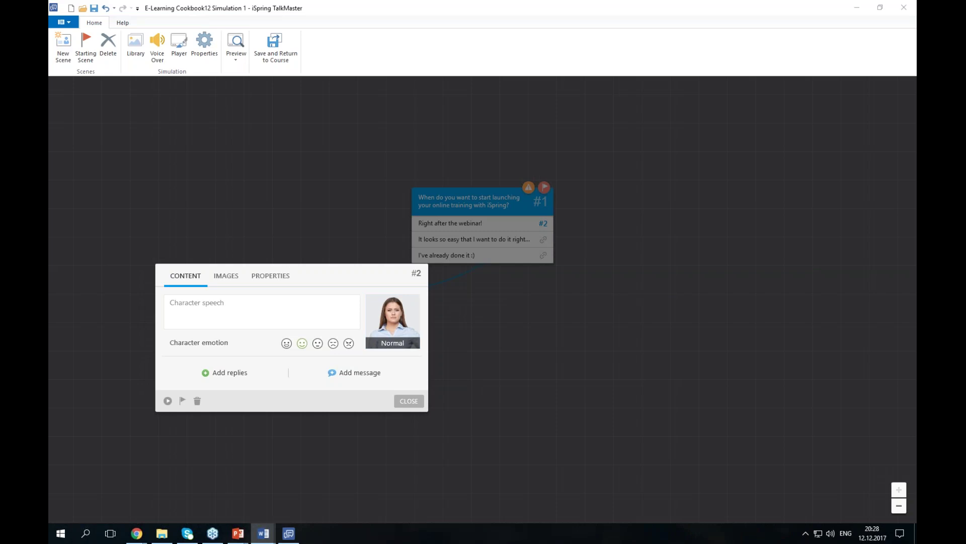
left_click(258, 313)
type("Great! Do you have some PowerPoints to start with?")
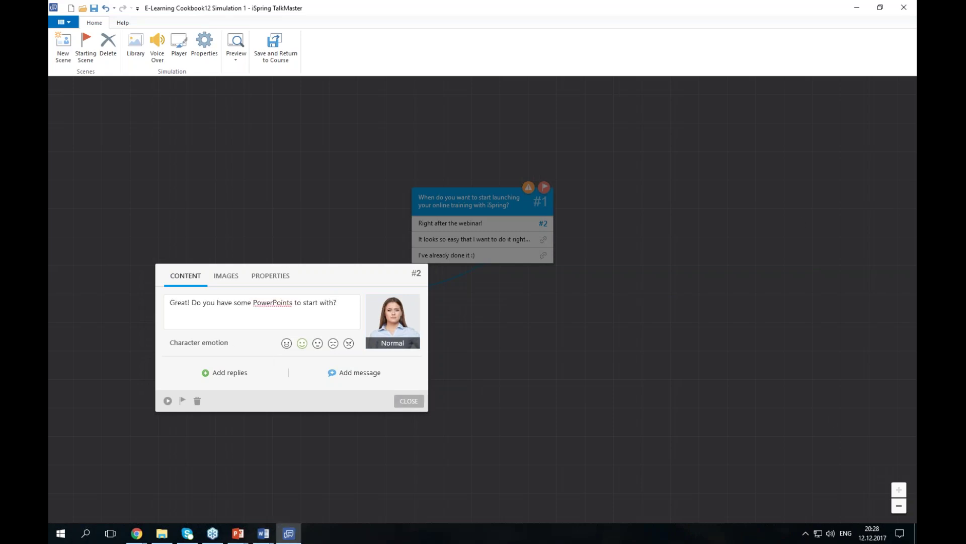
Give scene 2 the replies "Yeah, a bunch of them!" and "No, but PowerPoint is as easy as iSpring - I can handle it :)"
key("alt+Tab")
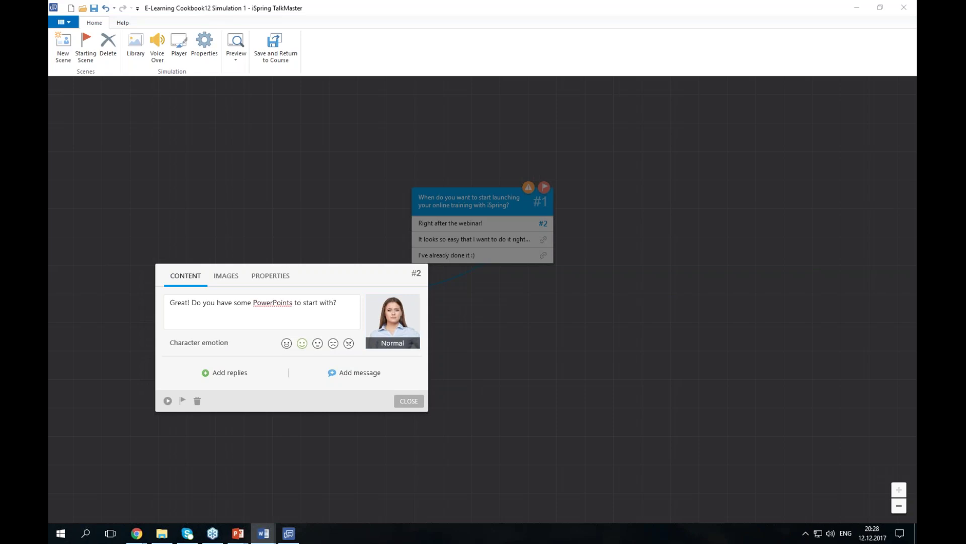
key("alt+Tab")
left_click(236, 373)
type("Yeah, a bunch of them!")
key("Return")
key("alt+Tab")
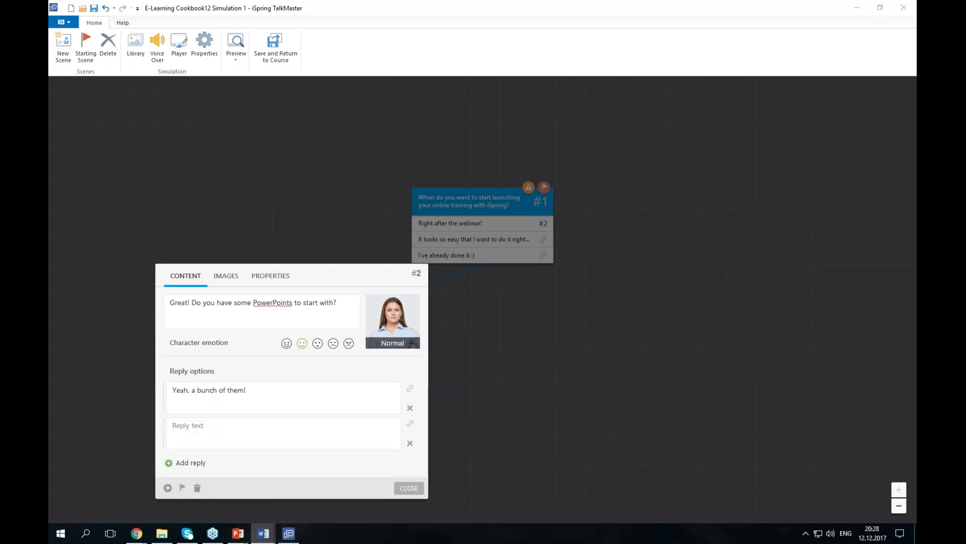
key("alt+Tab")
type("No, but PowerPoint is as easy as iSpring - I can handle it :)")
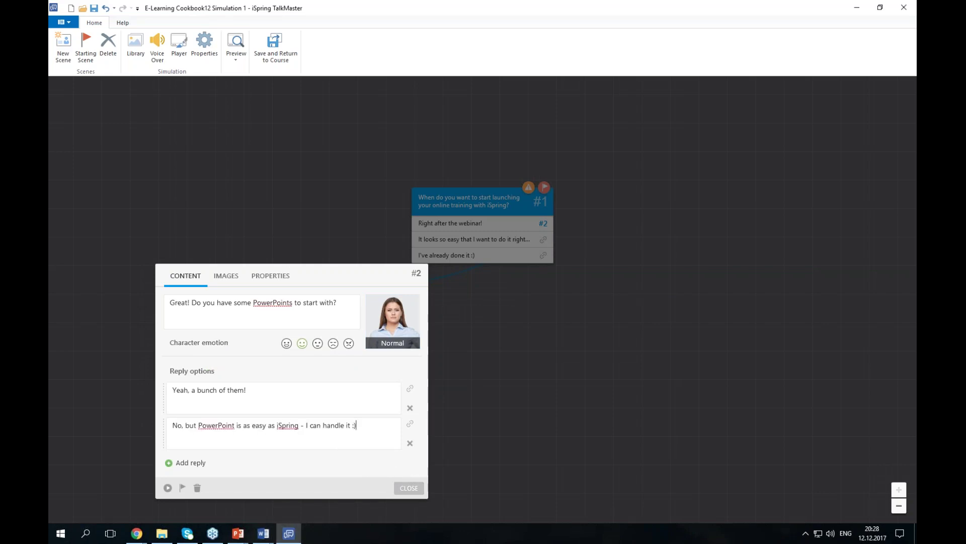
Set the character's emotion in scene 2 to Puzzled and close the scene editor
left_click(334, 343)
left_click(317, 343)
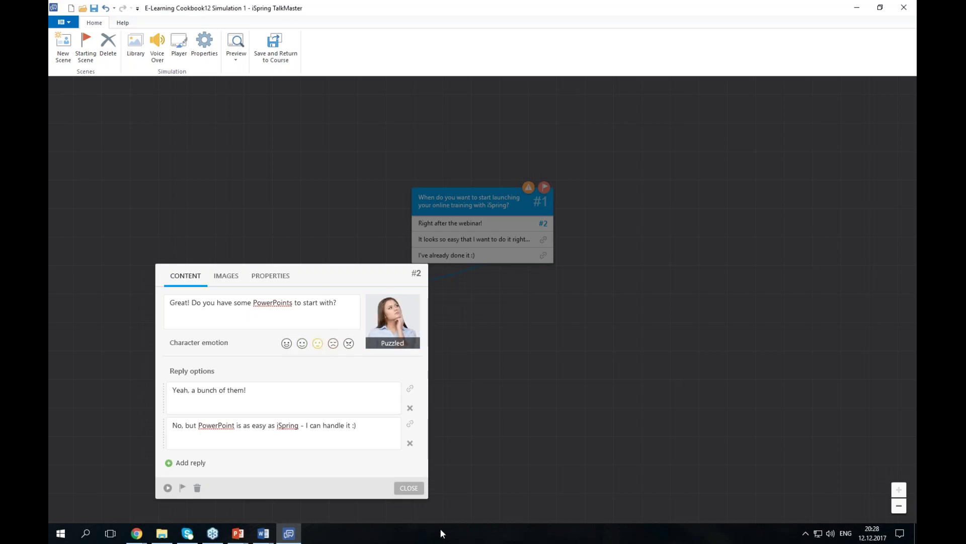
left_click(409, 488)
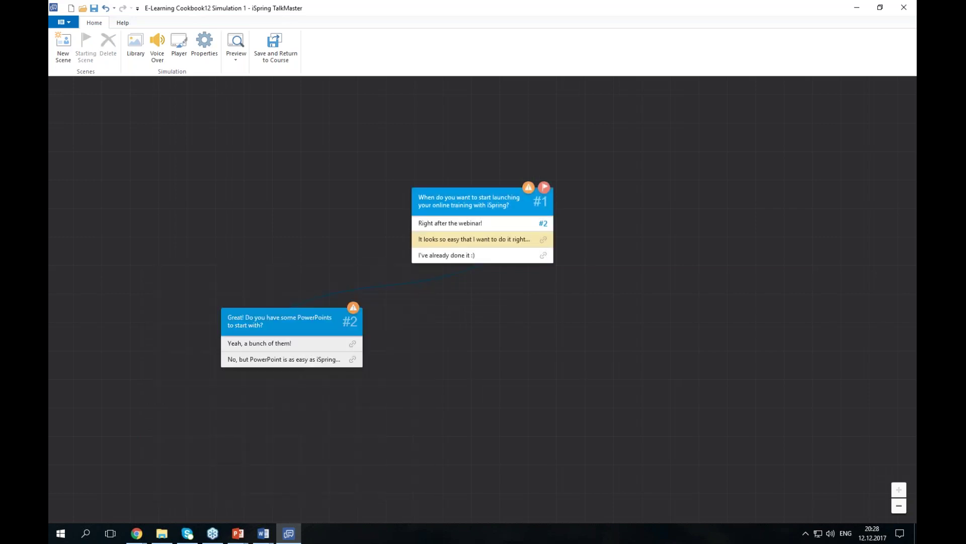
Link the second reply to a new scene saying "We're glad you're so excited, but please stay with us till the end :) Some cool things are coming."
left_click_drag(547, 245, 685, 337)
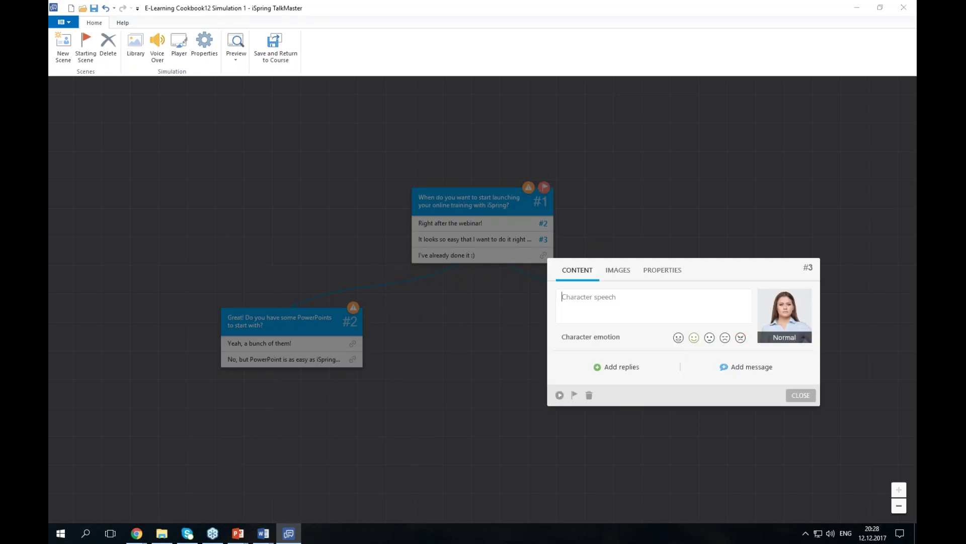
key("alt+Tab")
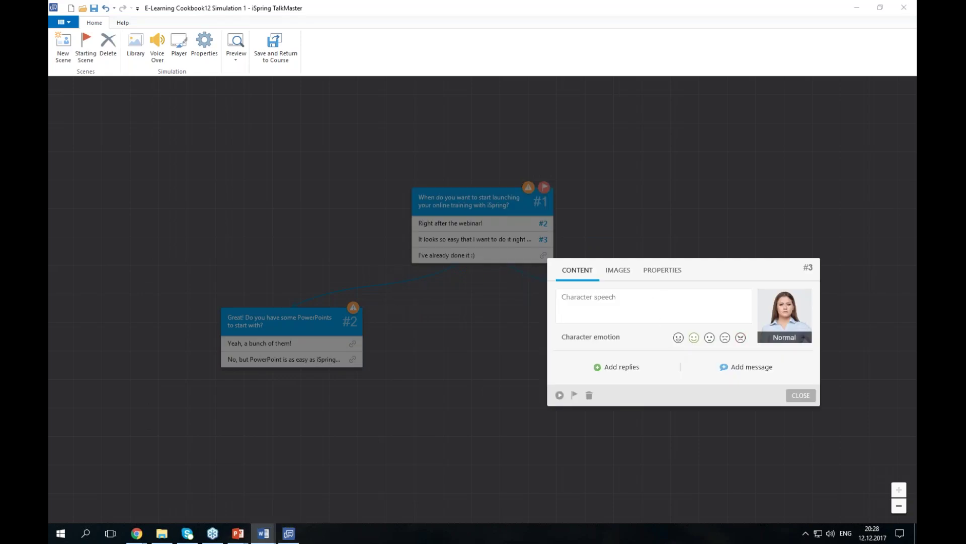
key("alt+Tab")
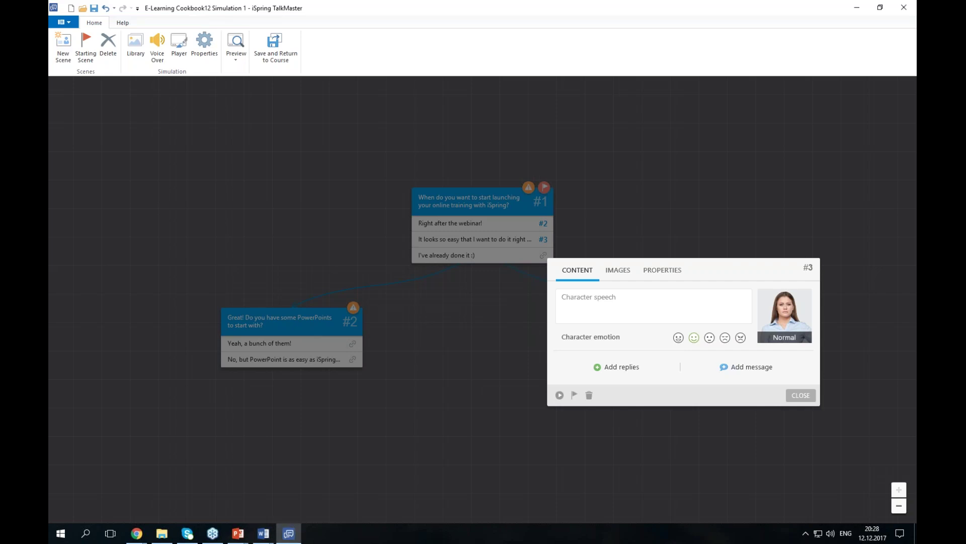
type("We're glad you're so excited, but please stay with us till the end :) Some cool things are coming.")
Add the message "Okay - sounds like a plan :)" to scene 3, set the character's emotion to Happy and close the scene
key("alt+Tab")
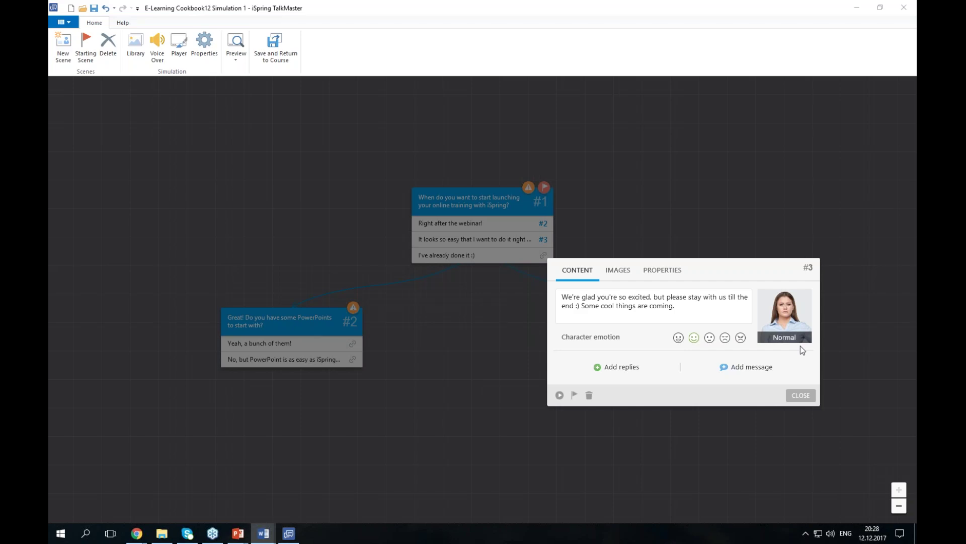
left_click(752, 367)
type("Okay - sounds like a plan :)")
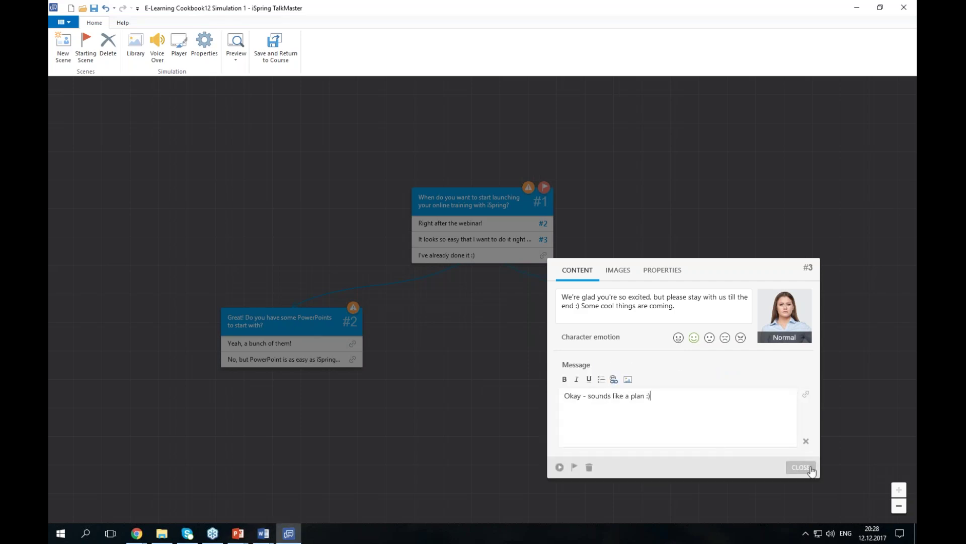
left_click(679, 337)
left_click(594, 259)
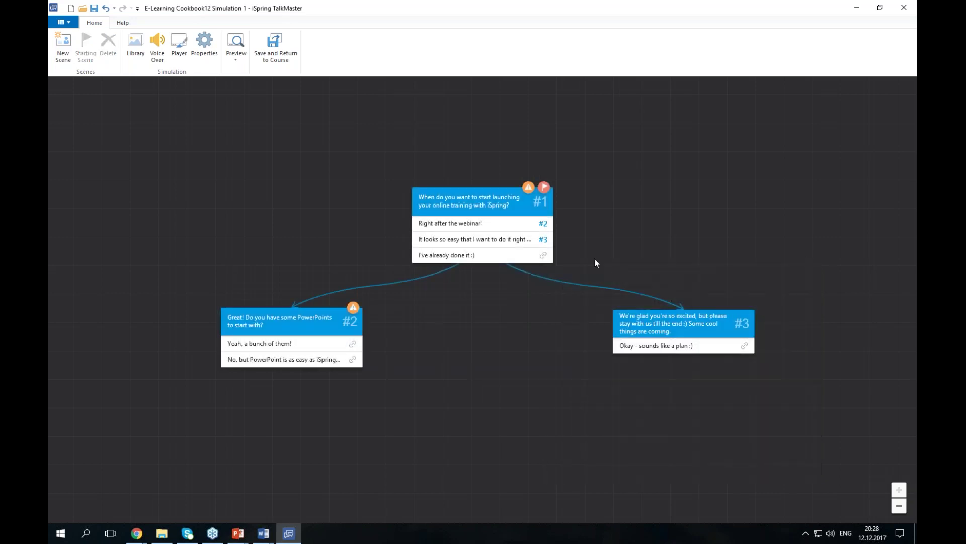
Link the reply "I've already done it :)" to a new scene with a Happy character saying "Seriously? We are so happy to hear that :)"
left_click_drag(543, 255, 487, 351)
left_click(481, 355)
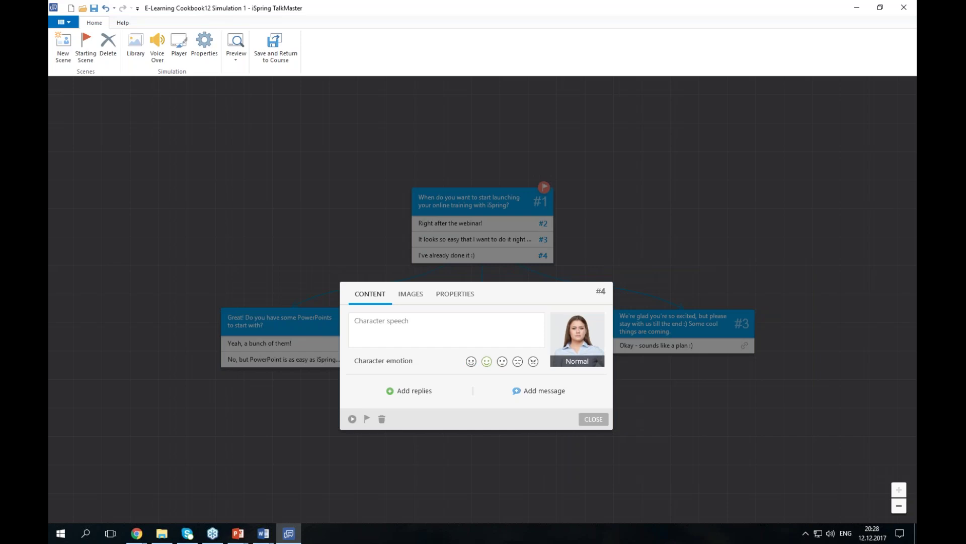
left_click(264, 533)
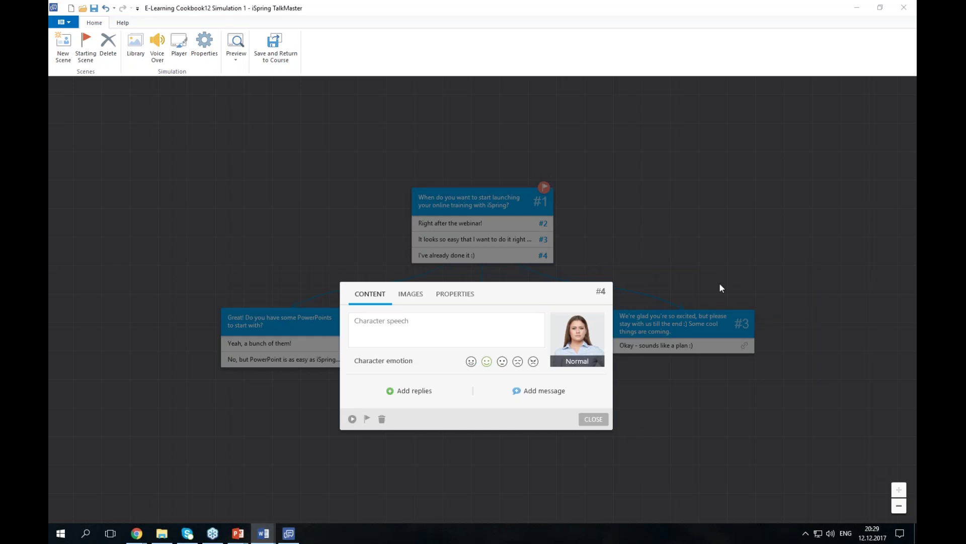
left_click(446, 330)
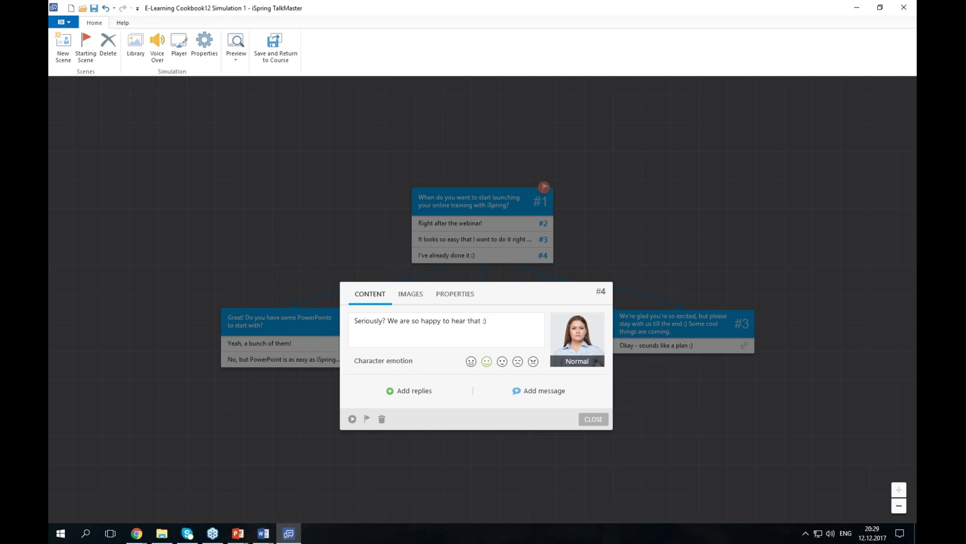
left_click(471, 362)
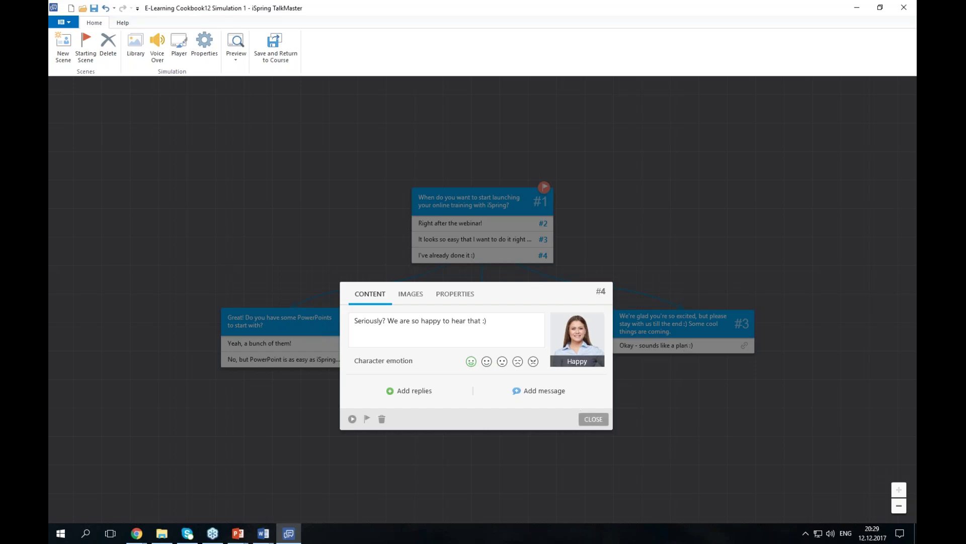
left_click(594, 419)
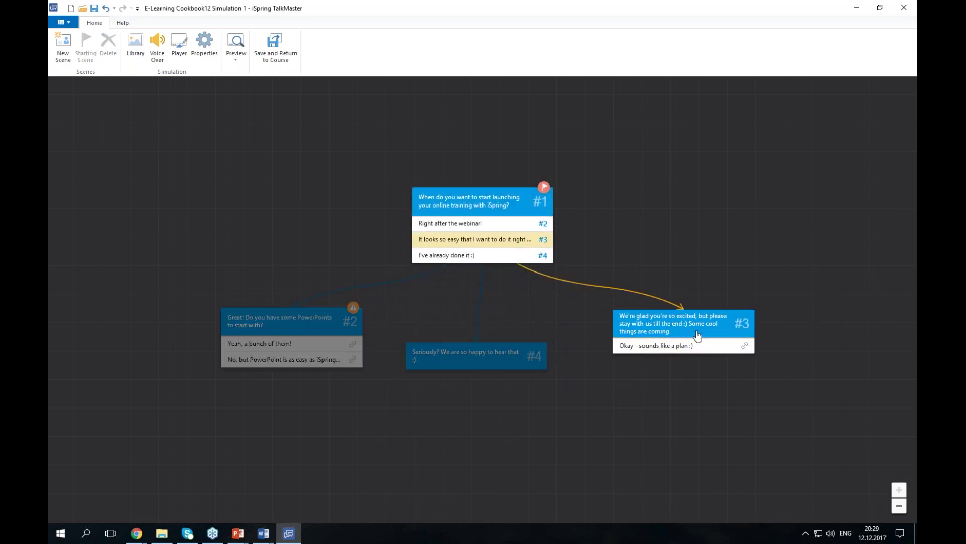
Link the message in scene 3 and both replies in scene 2 to three new scenes, leaving each new scene empty
left_click_drag(749, 351, 424, 449)
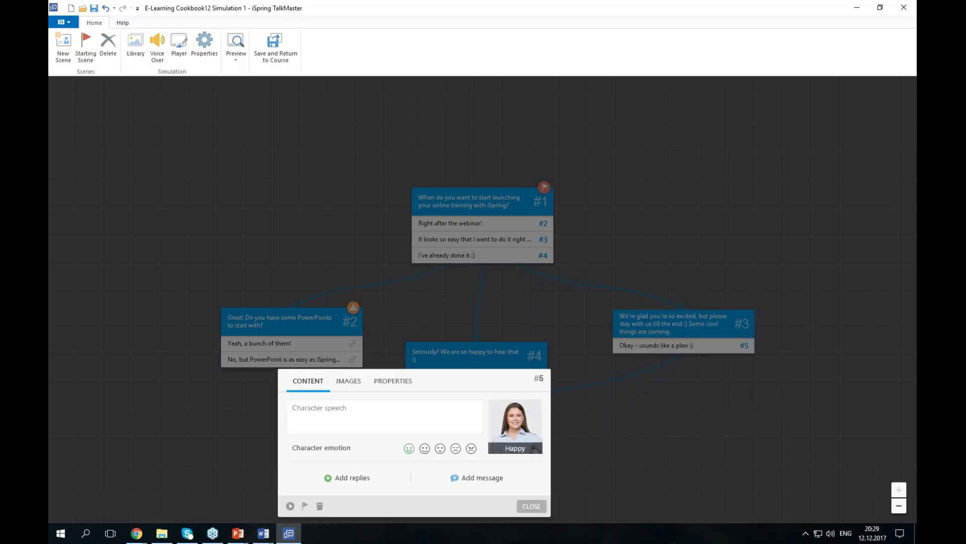
left_click(531, 506)
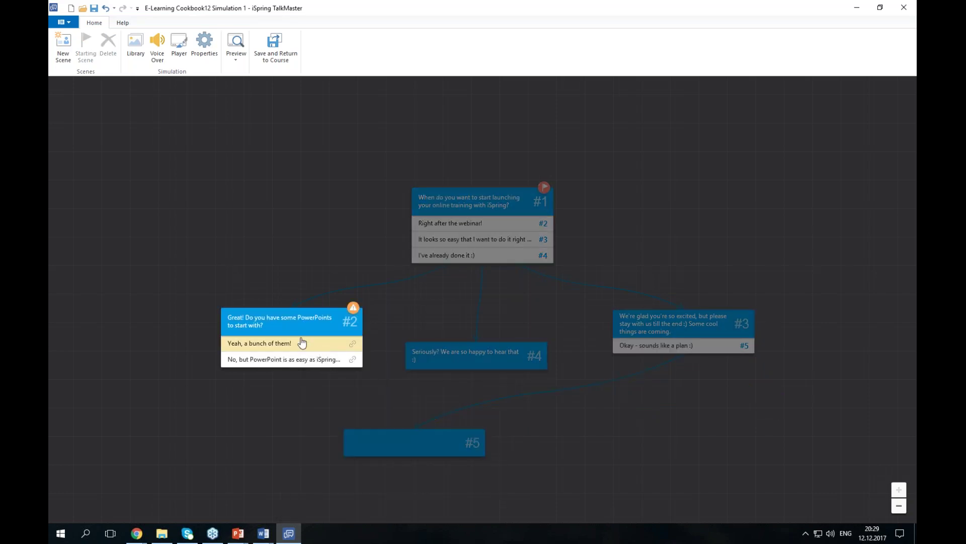
left_click_drag(352, 344, 211, 458)
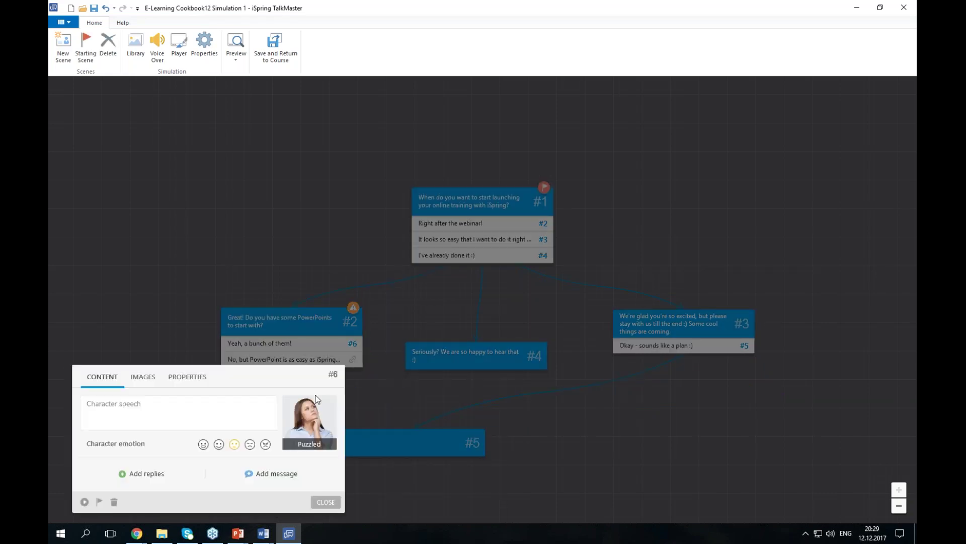
left_click(325, 502)
left_click_drag(353, 358, 317, 441)
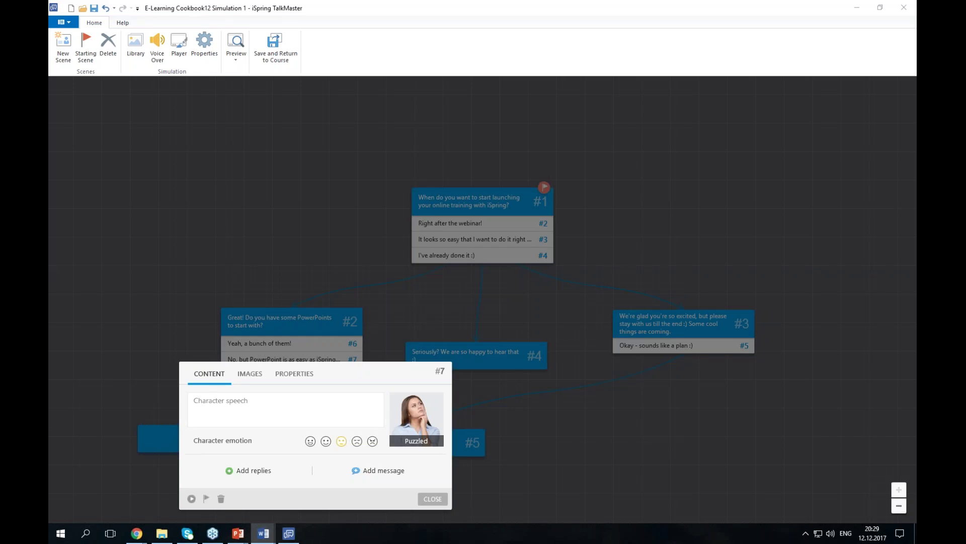
key("Escape")
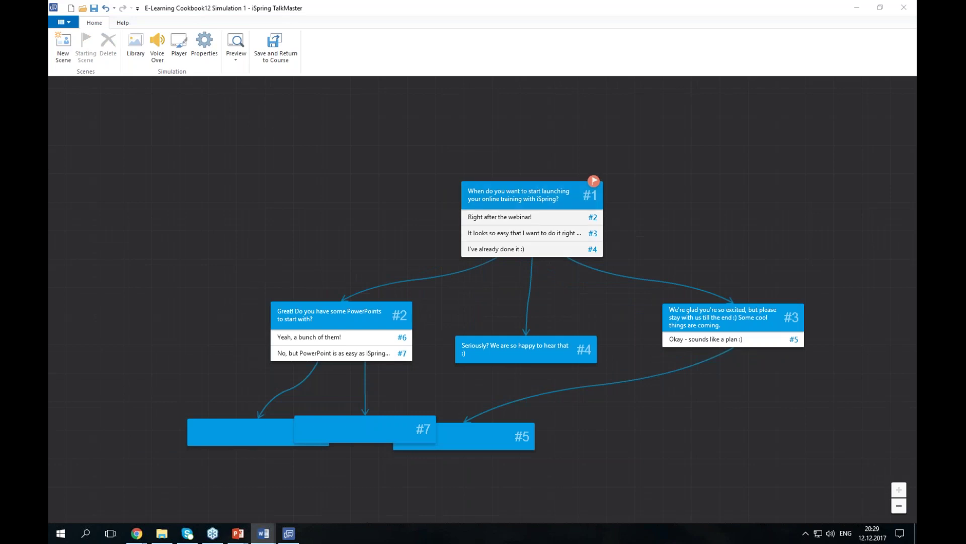
Spread out the overlapping new scenes, placing scene 5 below scene 3 and scene 7 between scenes 6 and 5
left_click(505, 447)
left_click_drag(527, 448, 721, 446)
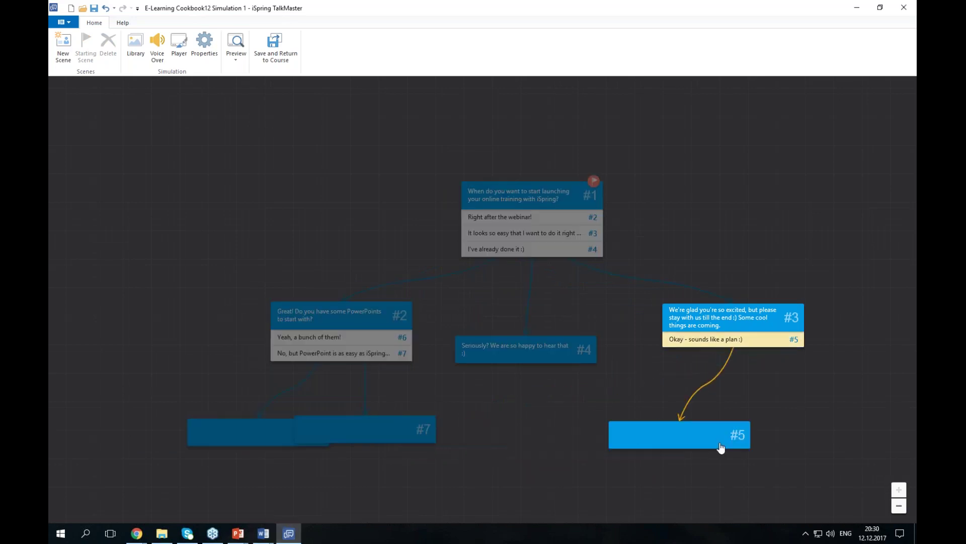
left_click(360, 434)
left_click_drag(360, 436, 476, 461)
Enter scene 7's speech asking forgiveness for a gratuitous attempt to entertain, ending "He just thought that angry characters are sometimes funny ;)"
double_click(506, 454)
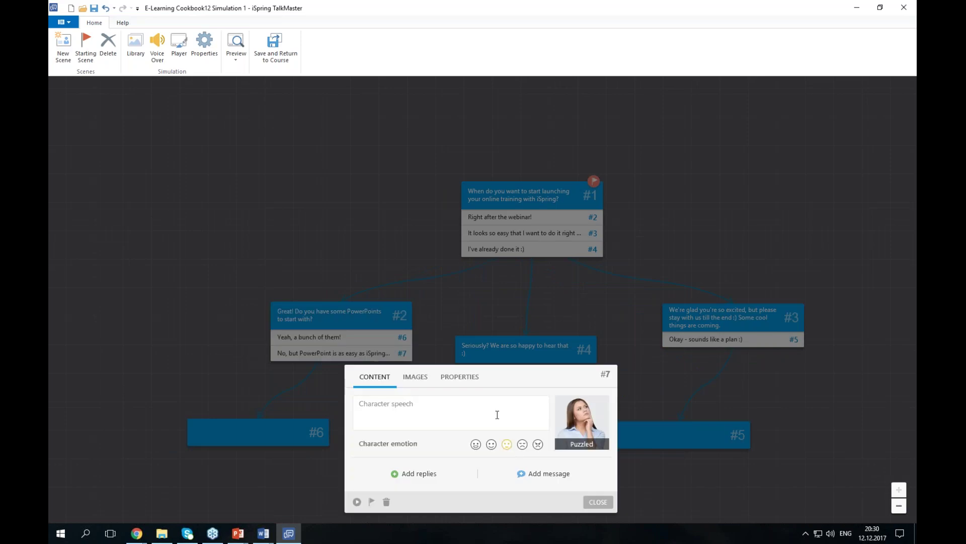
type("Forgive Max for this gratuitous attempt to entertain you. He just thought that angry characters are sometimes funny :)")
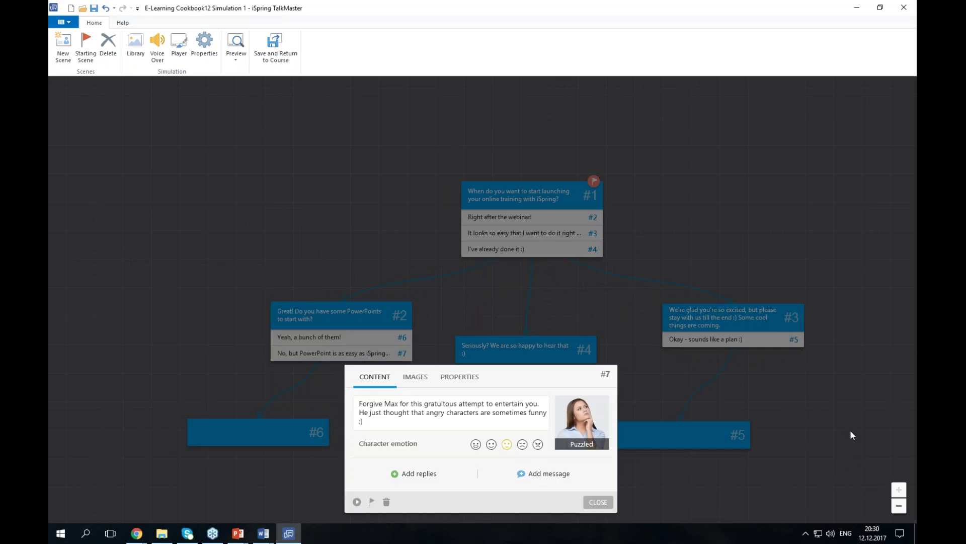
key("alt+Tab")
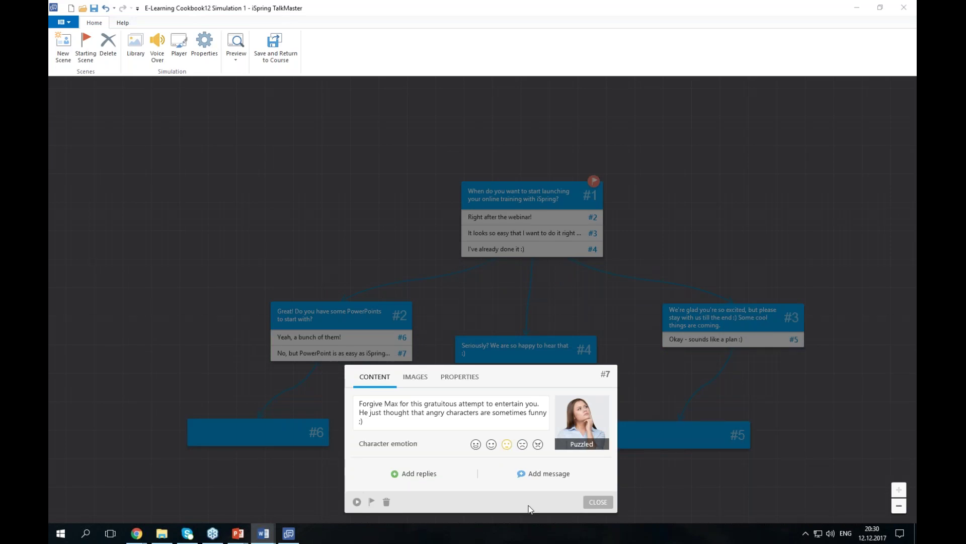
Add the message "That is really stupid, but they are funny ;)" to scene 7, set the character's emotion to Angry and close the scene
left_click(527, 476)
type("That is really stupid, but they are funny ;)")
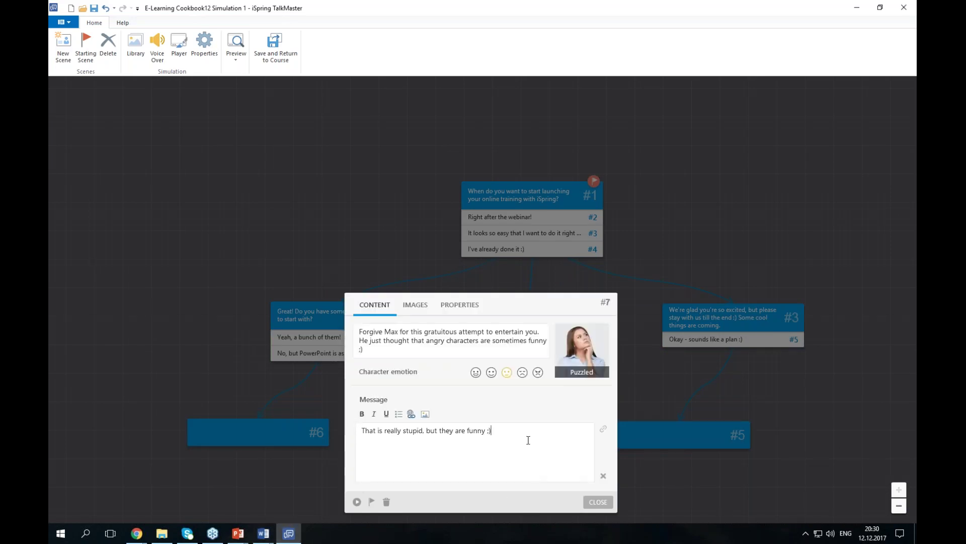
left_click(538, 371)
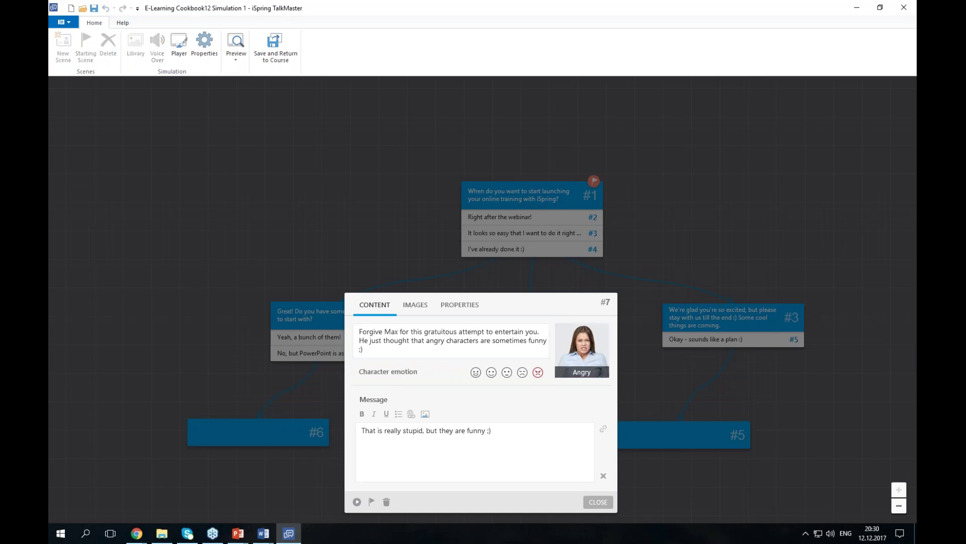
left_click(582, 349)
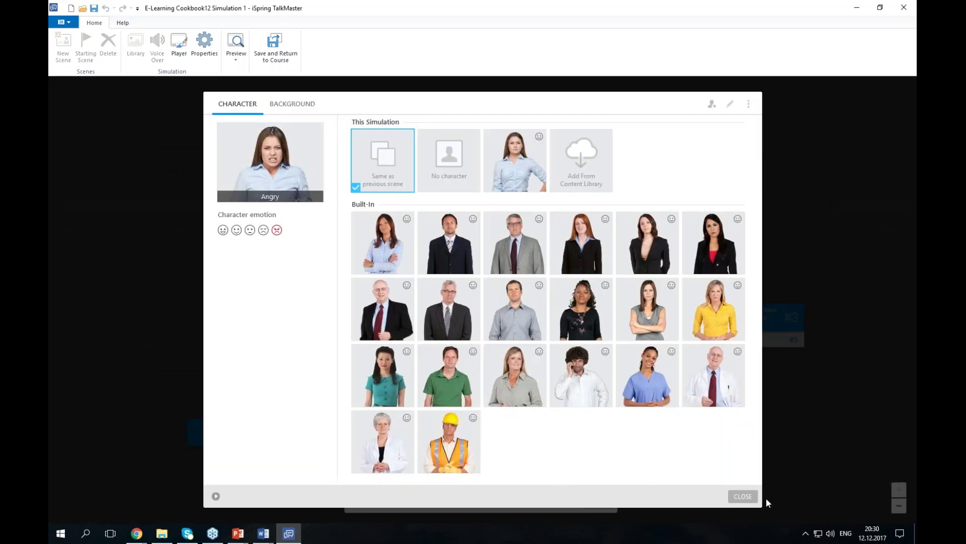
left_click(590, 520)
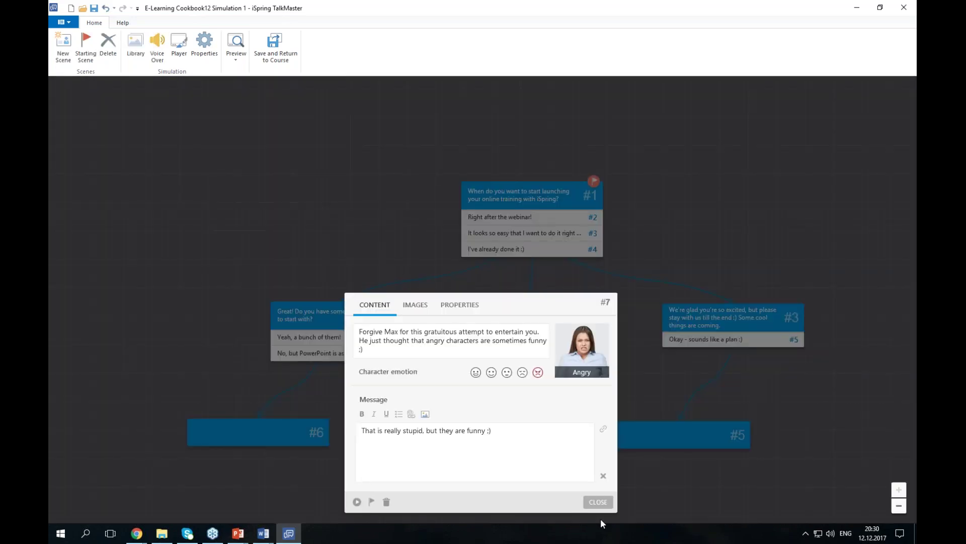
left_click(599, 502)
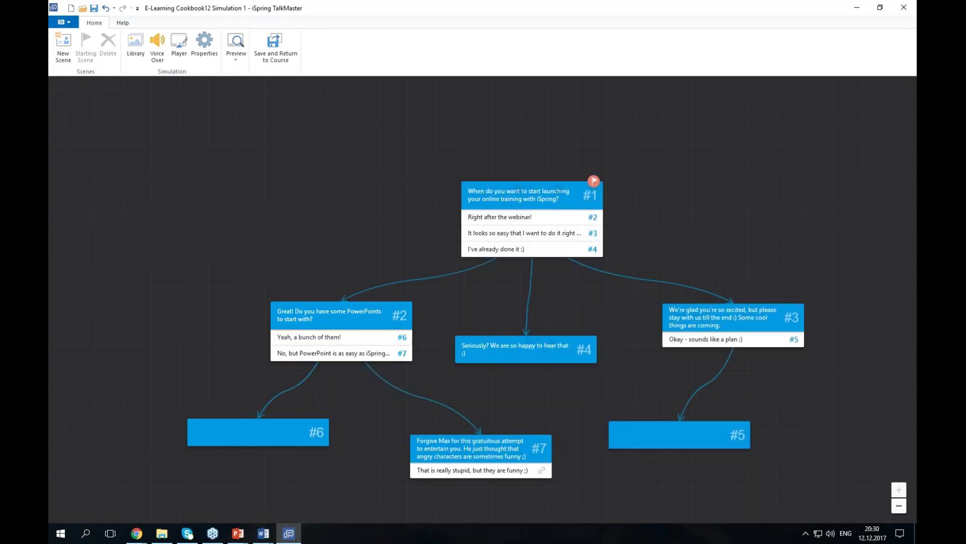
Enter in scene 6 "I wish you a great start then :) Do you have any questions so far? Drop us a message via chat right now!"
left_click(263, 533)
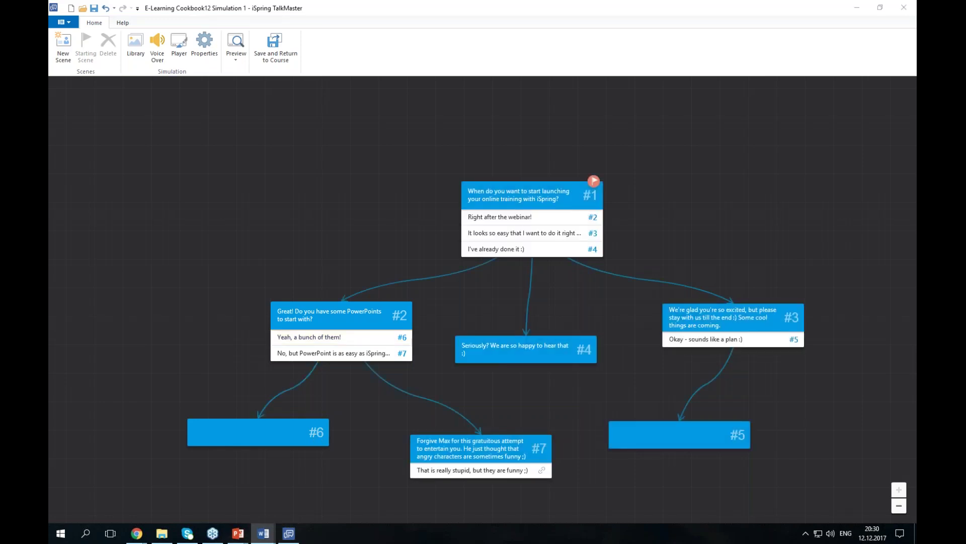
left_click(326, 438)
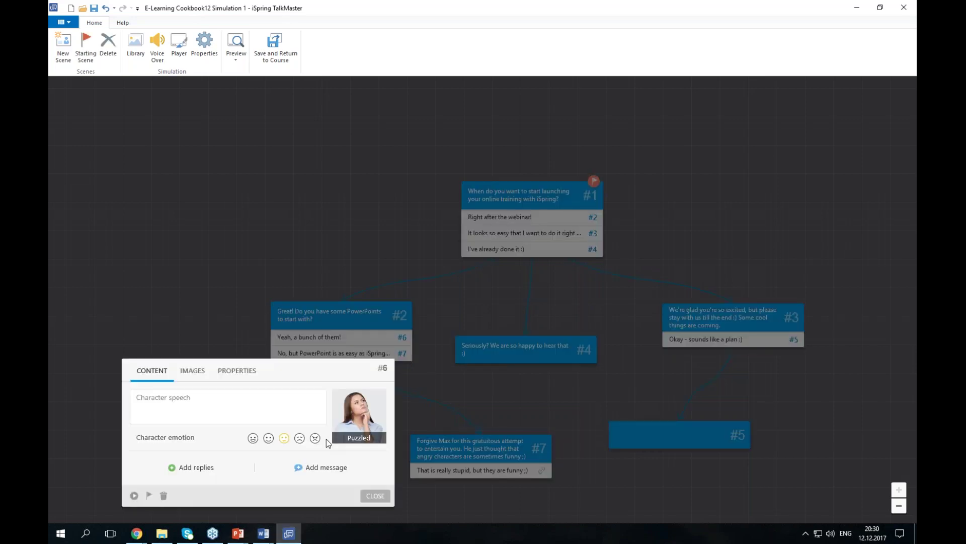
type("I wish you a great start then :) Do you have any questions so far? Drop us a message via chat right now!")
left_click(362, 491)
Replace the empty scene 5 by deleting it and linking scene 3's message to scene 6, and move scene 4 down beside scene 7
left_click(679, 434)
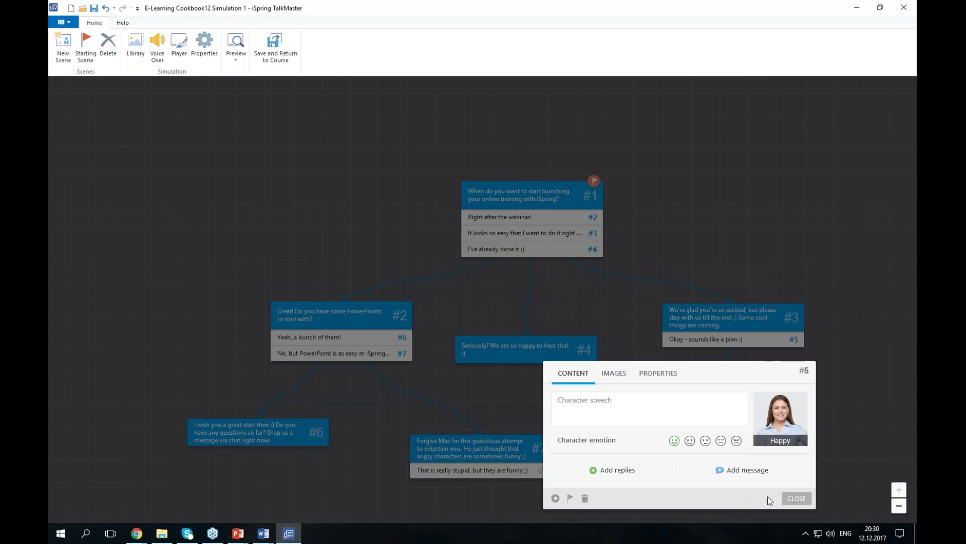
left_click(585, 497)
left_click(794, 338)
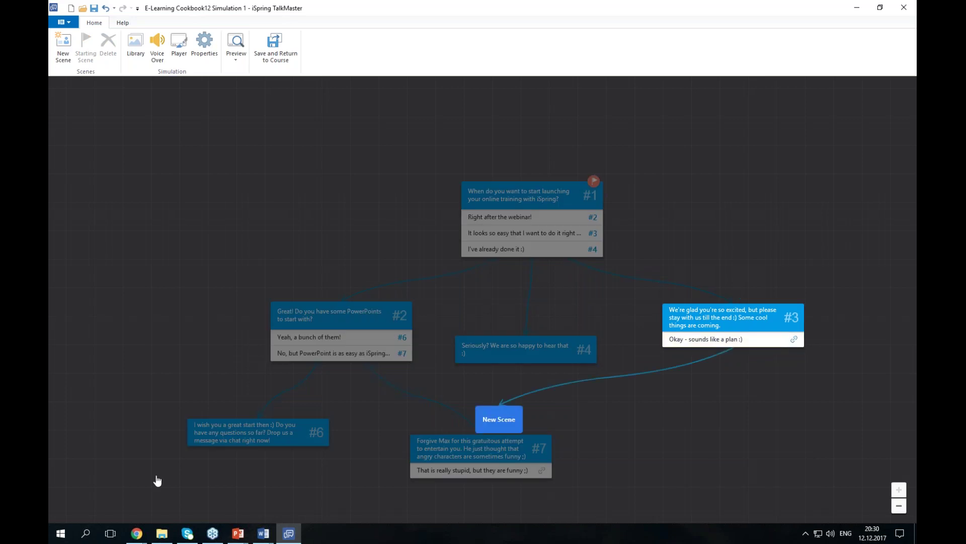
left_click(231, 433)
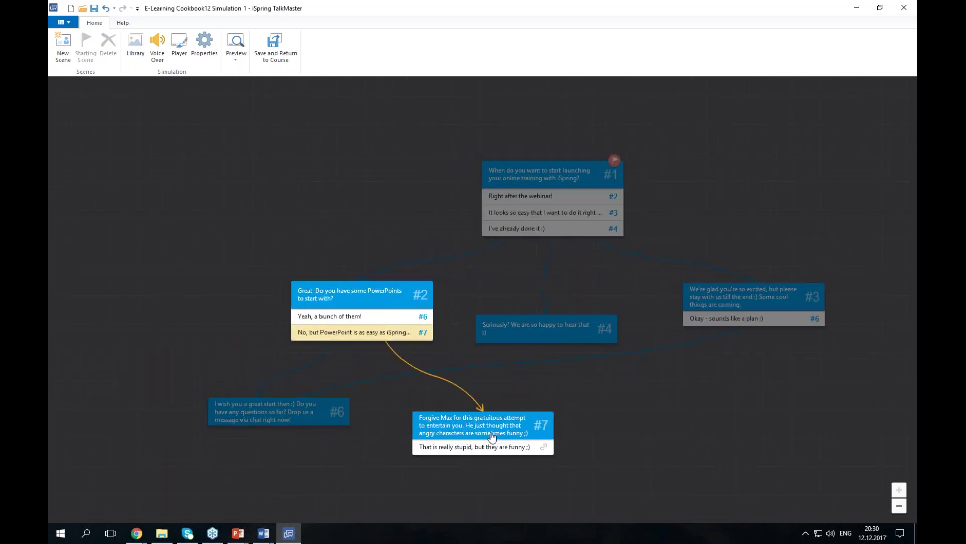
left_click_drag(561, 345, 698, 454)
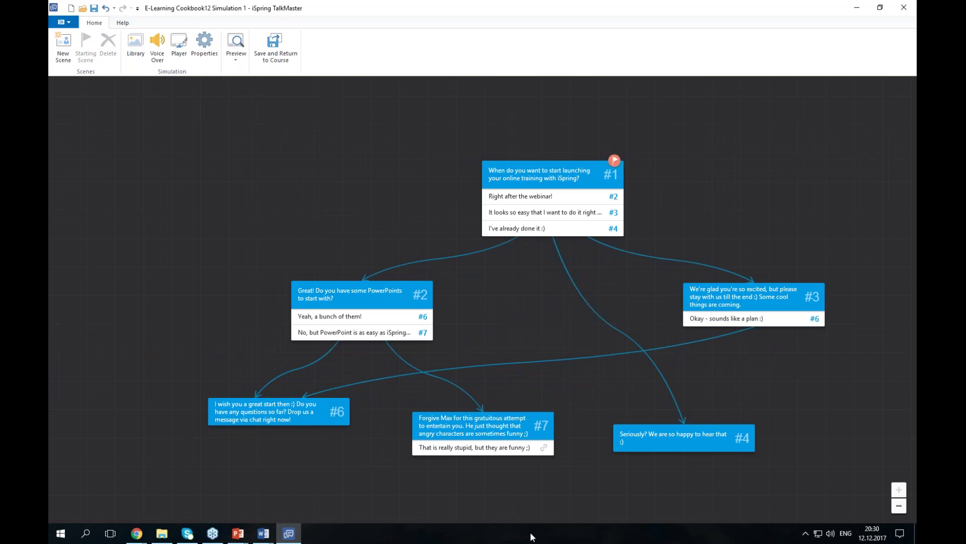
Preview the simulation, answering "Right after the webinar!" and "Yeah, a bunch of them!", and finish it
left_click(235, 59)
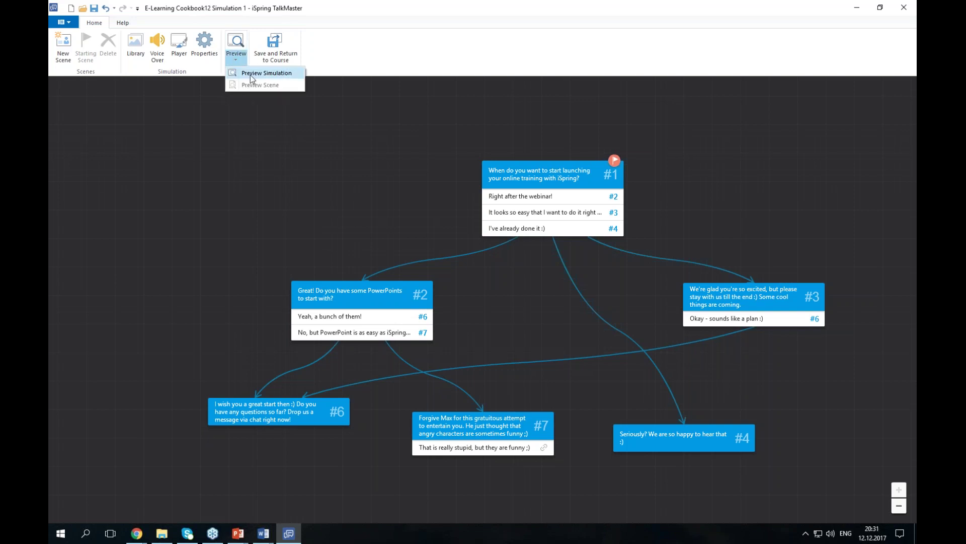
left_click(249, 74)
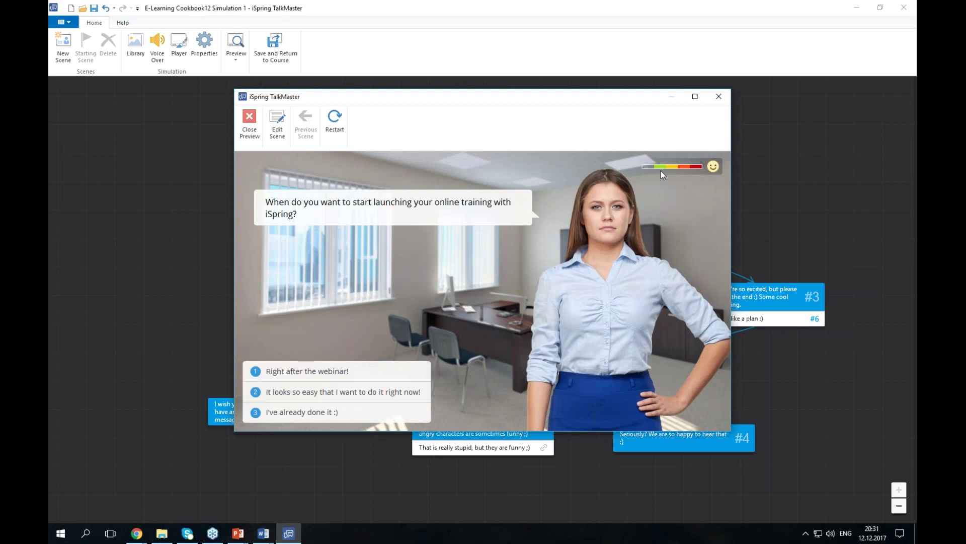
left_click(308, 371)
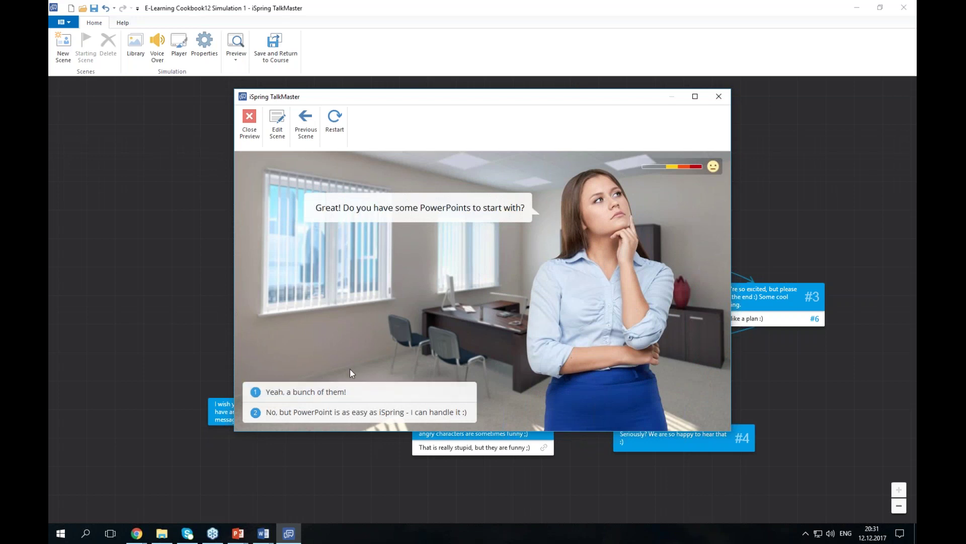
left_click(346, 401)
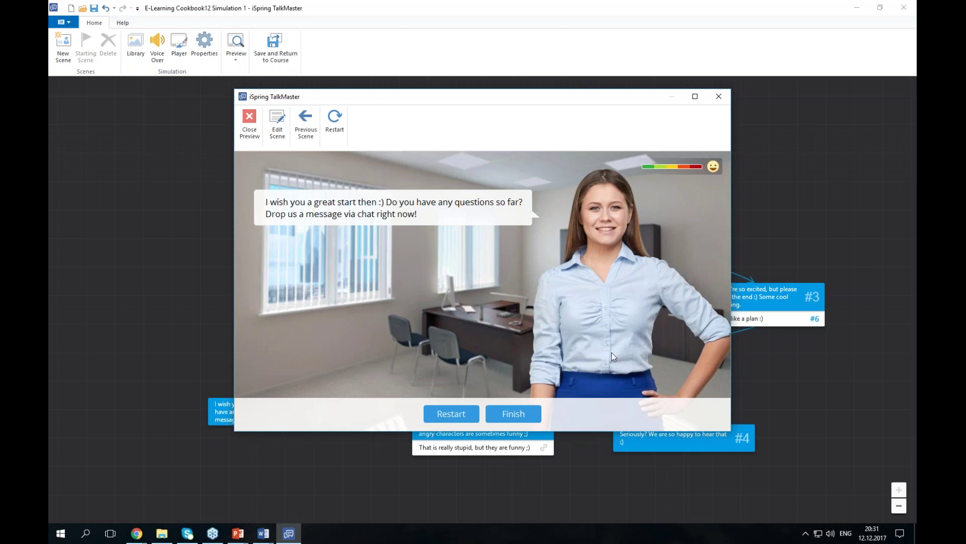
left_click(529, 424)
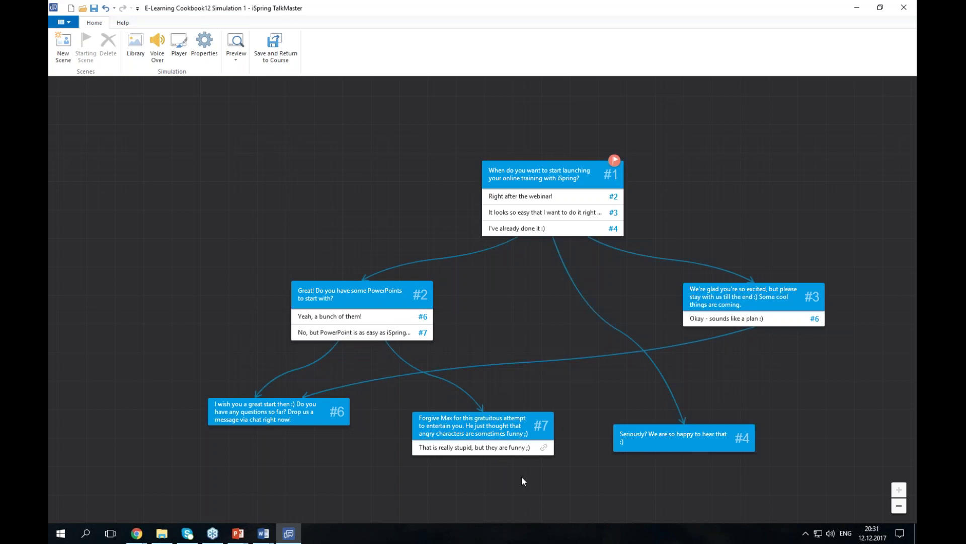
Set the simulation's passing score to 10 points in the simulation properties
left_click(204, 45)
left_click(502, 278)
left_click(502, 277)
left_click(502, 278)
left_click(502, 277)
left_click(503, 277)
left_click(502, 277)
left_click(502, 278)
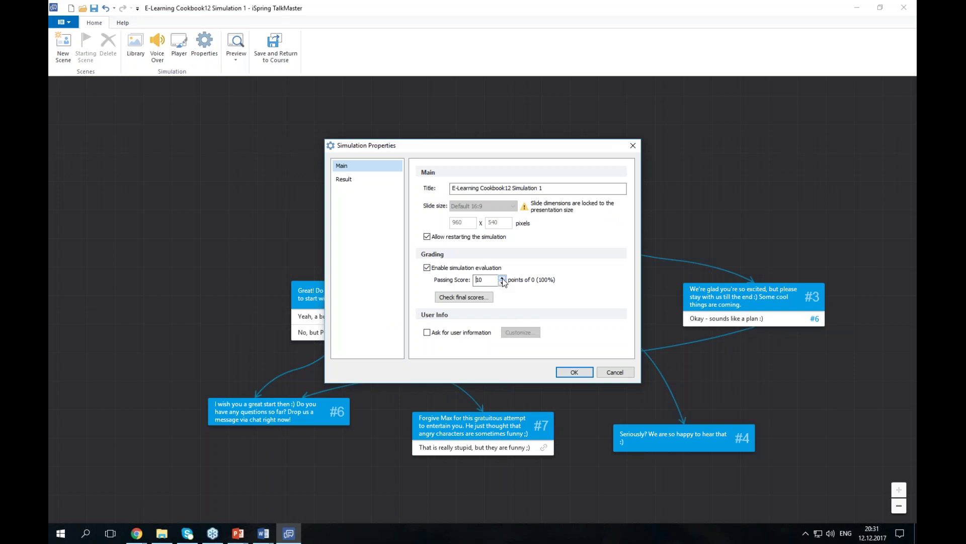
left_click(574, 372)
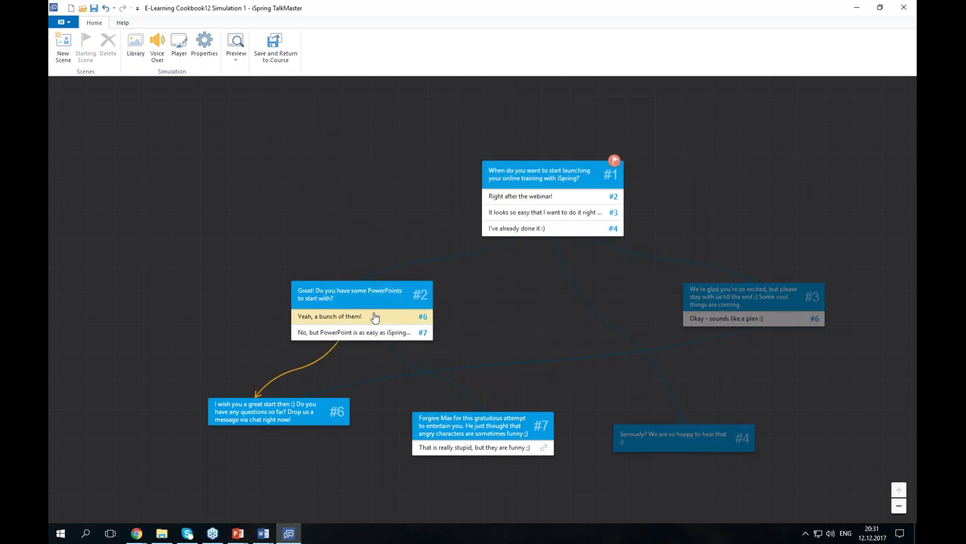
Award points to both replies in scene 2, entering 5 points, and close the scene
left_click(373, 316)
double_click(280, 335)
type("5")
left_click(479, 433)
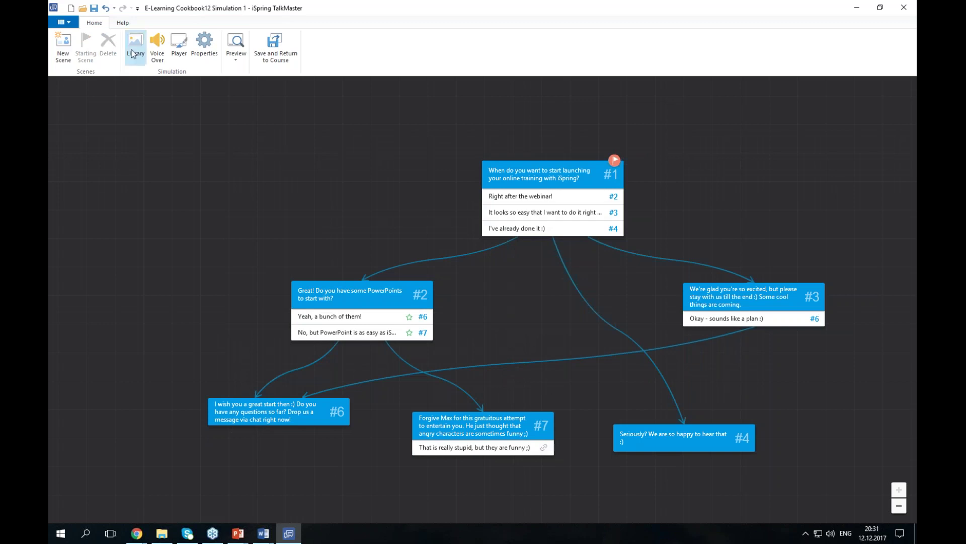
Record a voice-over for the character's question in scene 1 and play it back
double_click(575, 189)
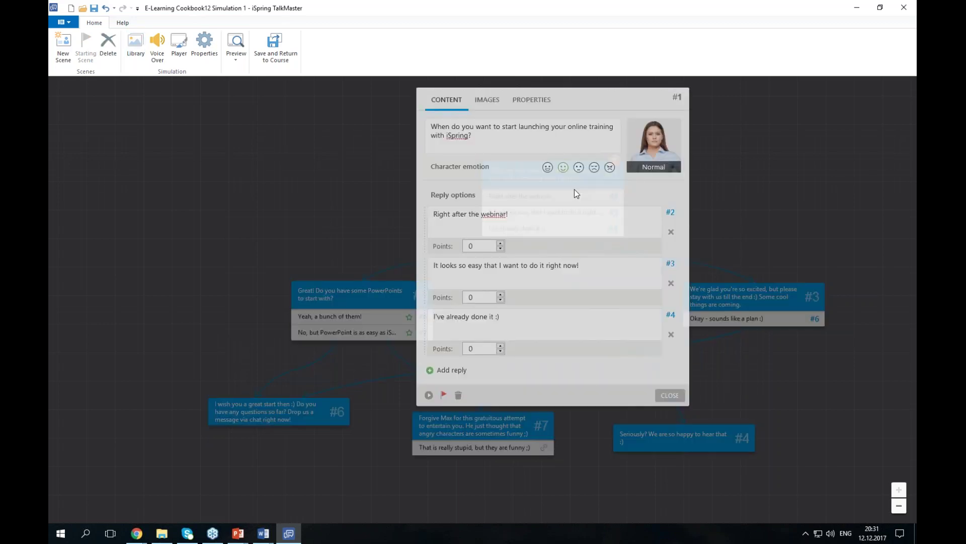
left_click(157, 46)
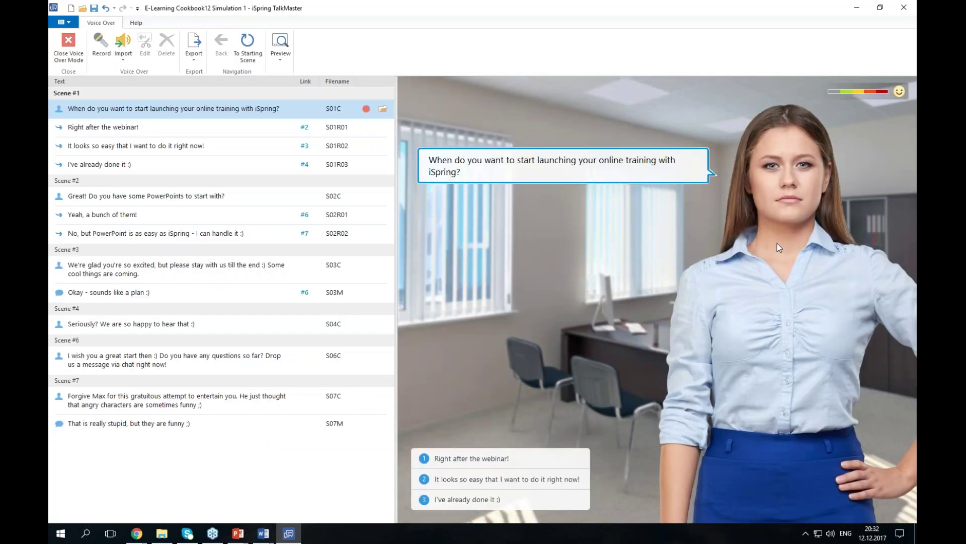
left_click(366, 109)
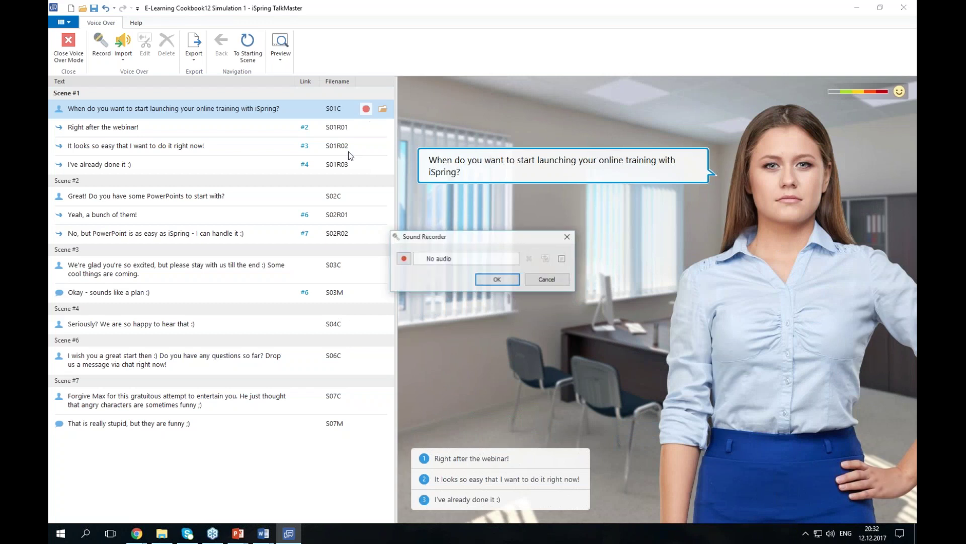
left_click(403, 258)
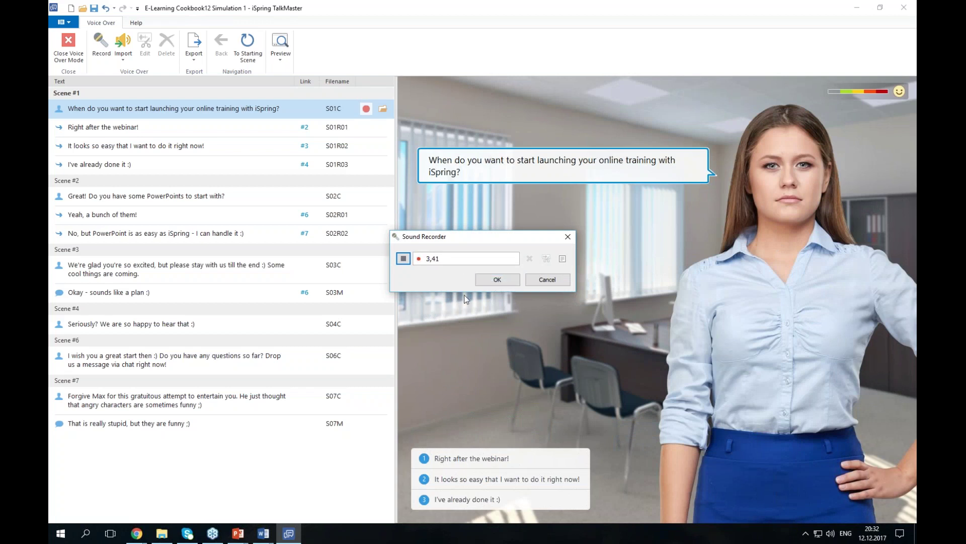
left_click(495, 281)
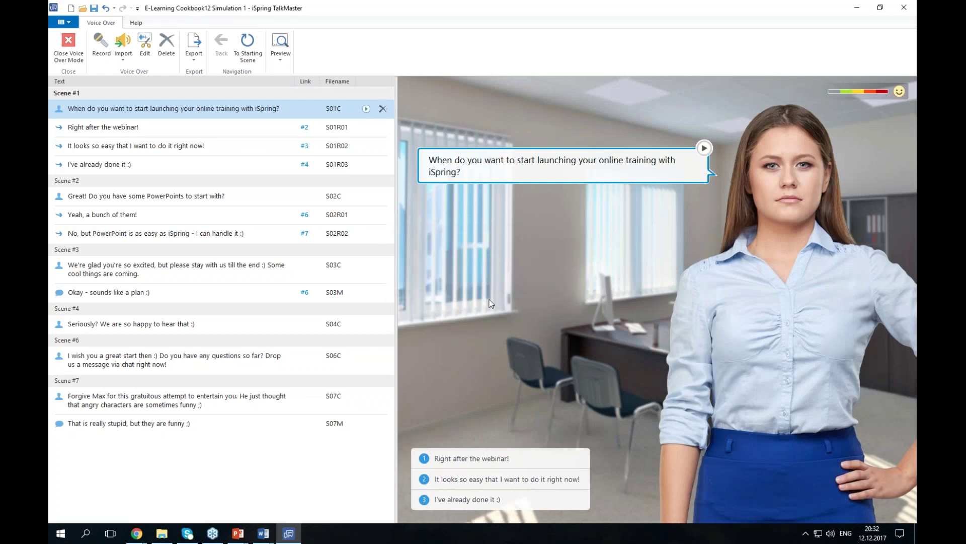
left_click(366, 111)
left_click(367, 109)
Export the simulation script as the Word document "E-Learning Cookbook12 Simulation 1" in the _Demo resources folder
left_click(194, 50)
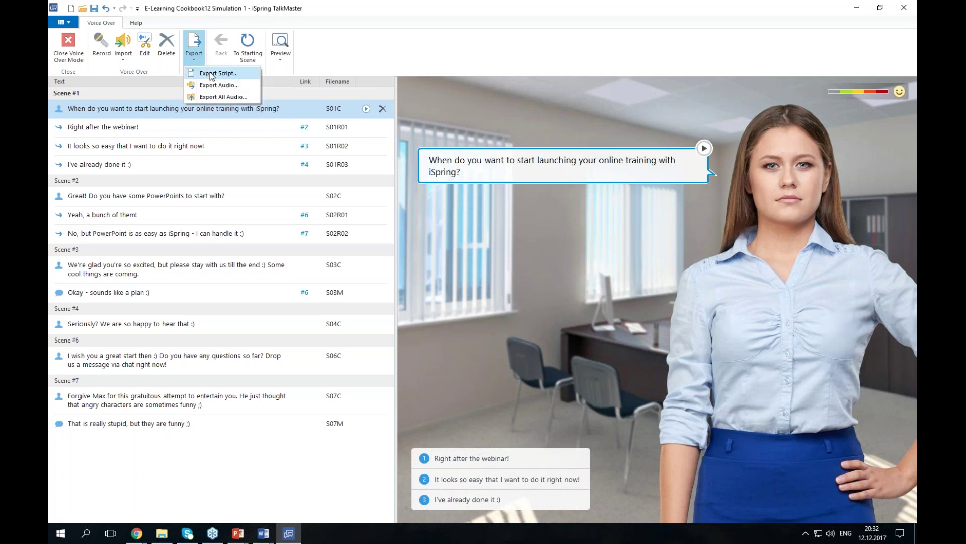
left_click(210, 74)
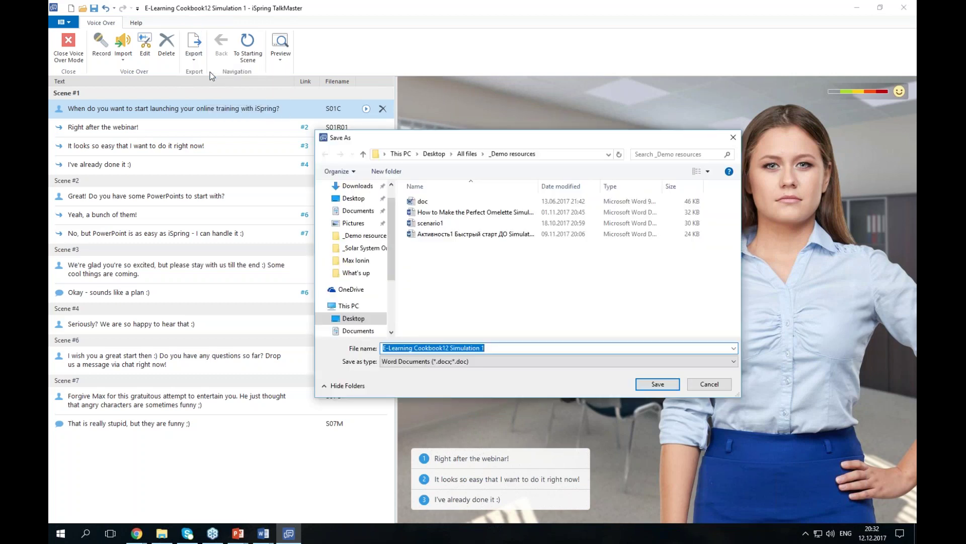
key("Return")
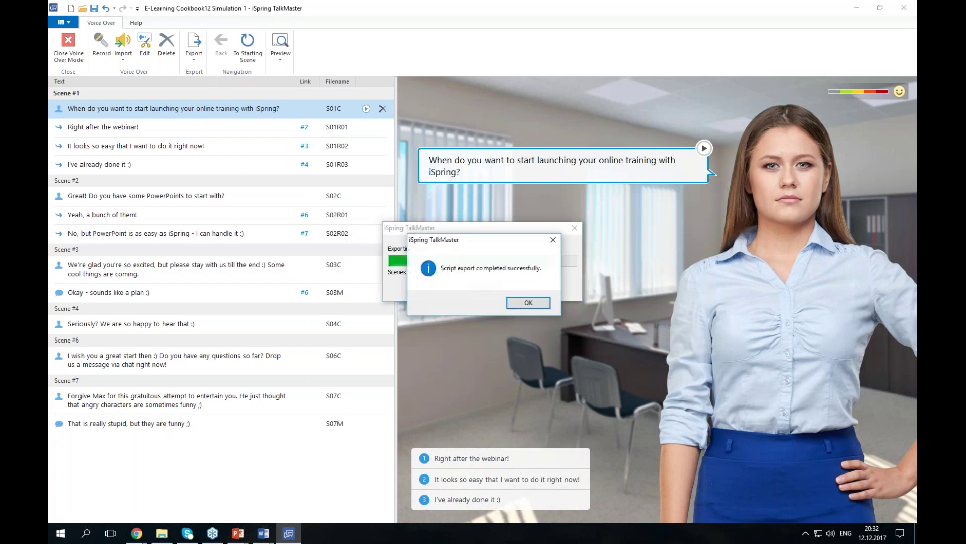
left_click(514, 303)
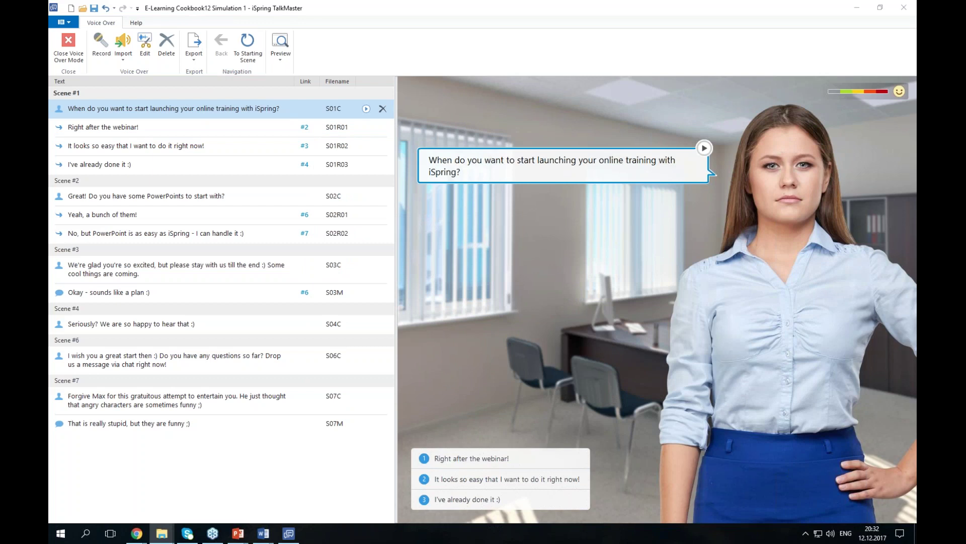
Switch to Word and examine the exported script's scene texts, points, links, filenames and emotions at a larger view
left_click(263, 533)
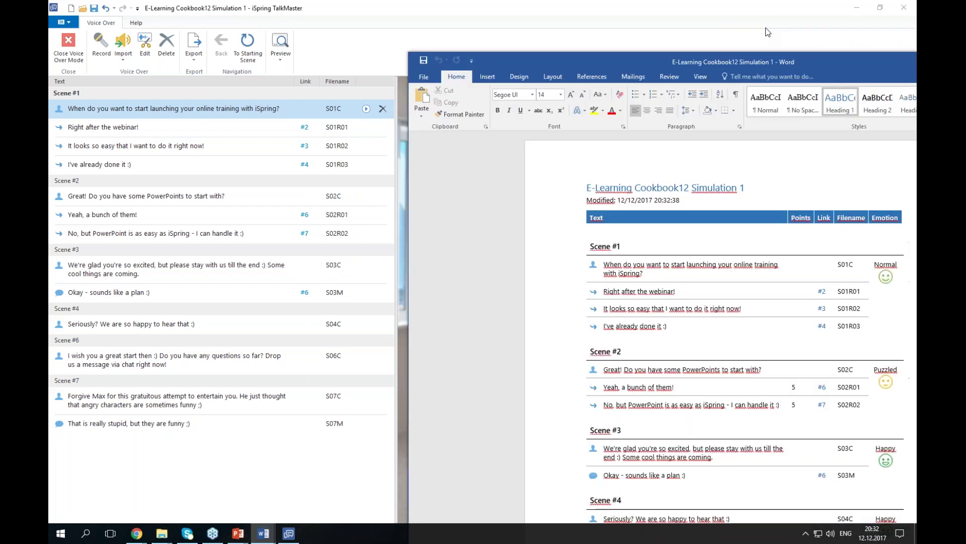
left_click(737, 10)
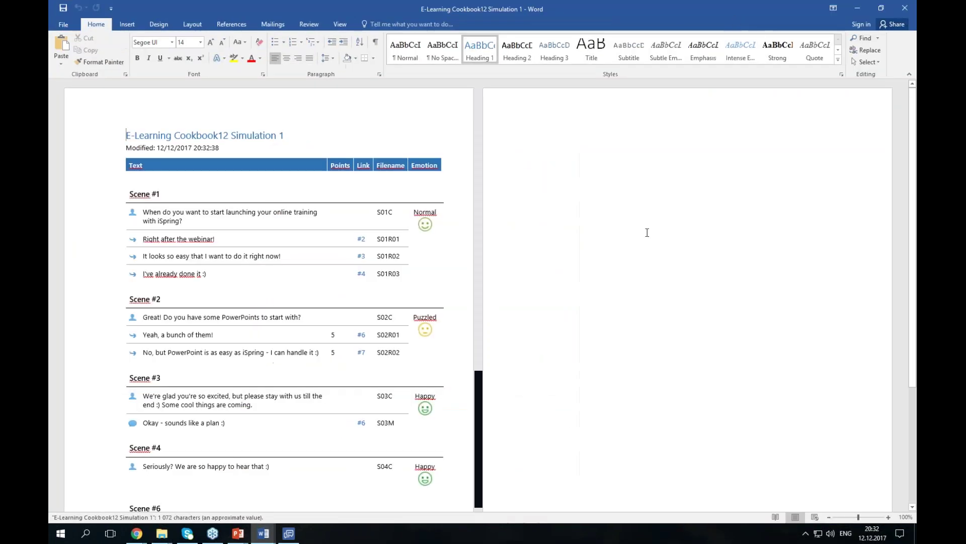
scroll(441, 254, "down", 2)
scroll(440, 254, "up", 5, "ctrl")
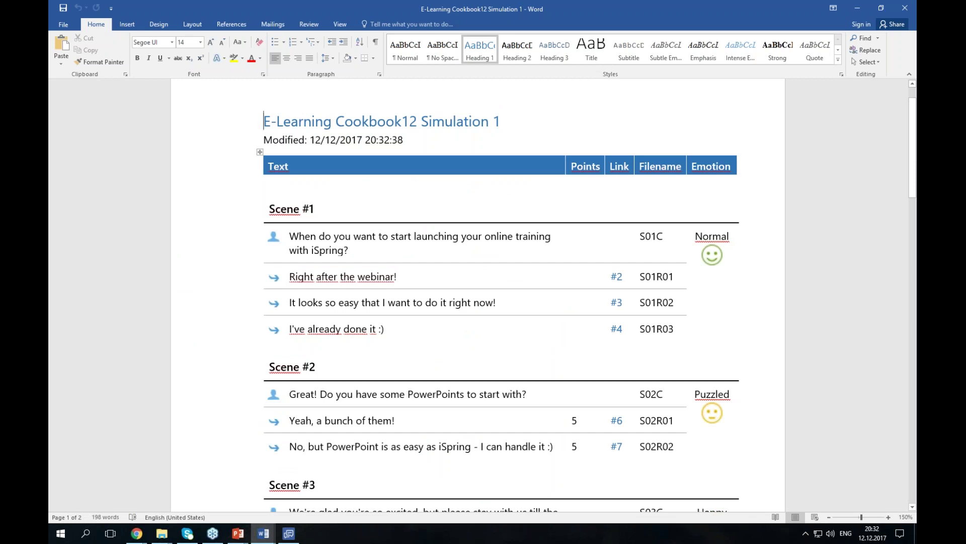
scroll(478, 295, "down", 15)
scroll(582, 294, "down", 1)
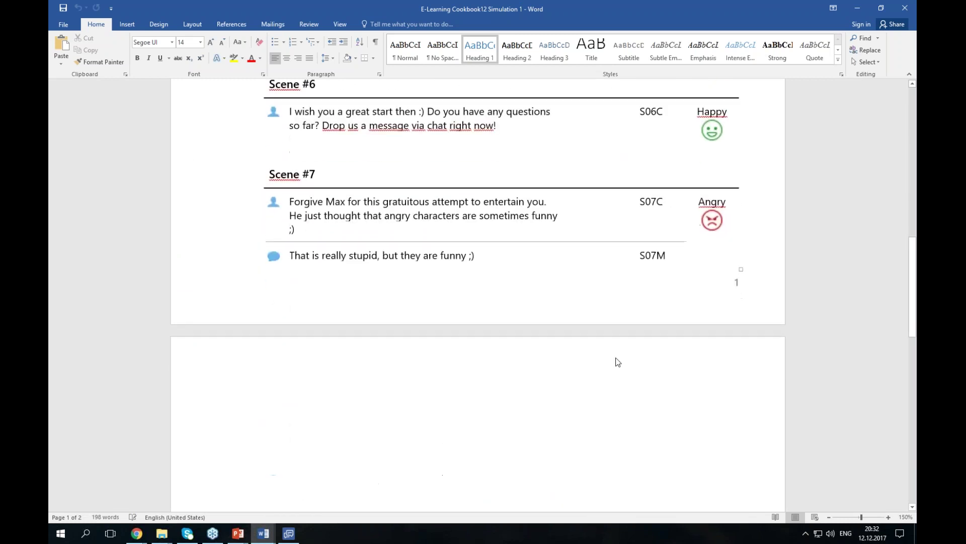
left_click(702, 379)
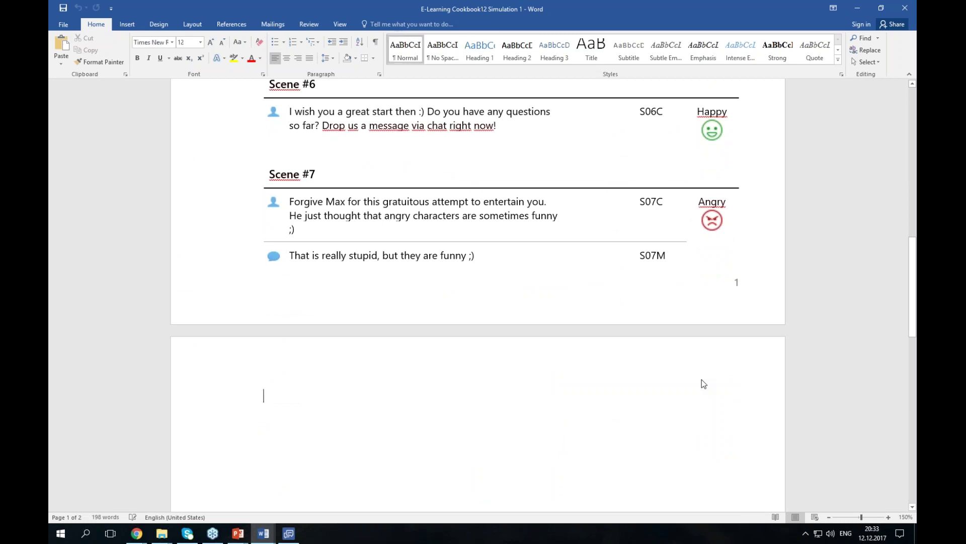
scroll(687, 356, "up", 5)
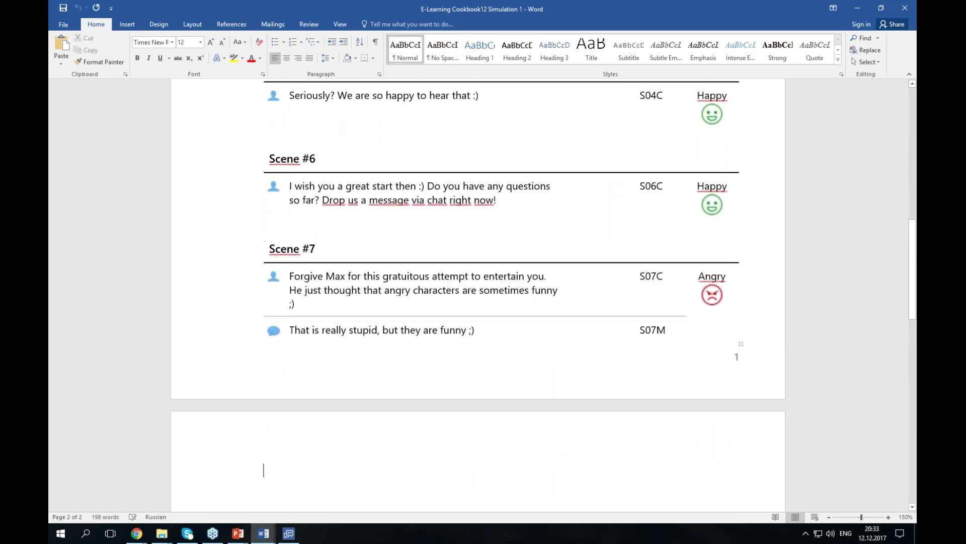
double_click(662, 283)
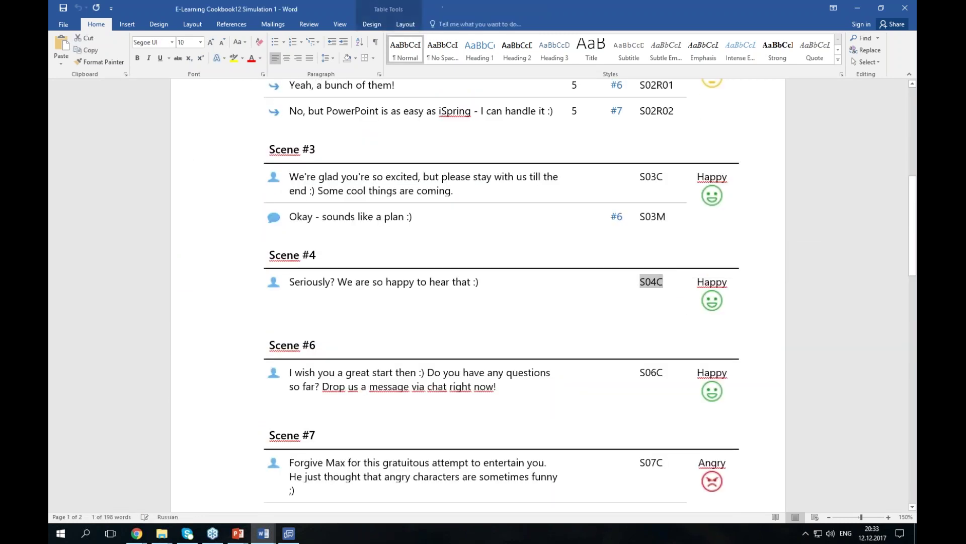
Switch back to iSpring TalkMaster, leave voice-over mode, and save the simulation to the PowerPoint course
left_click(186, 532)
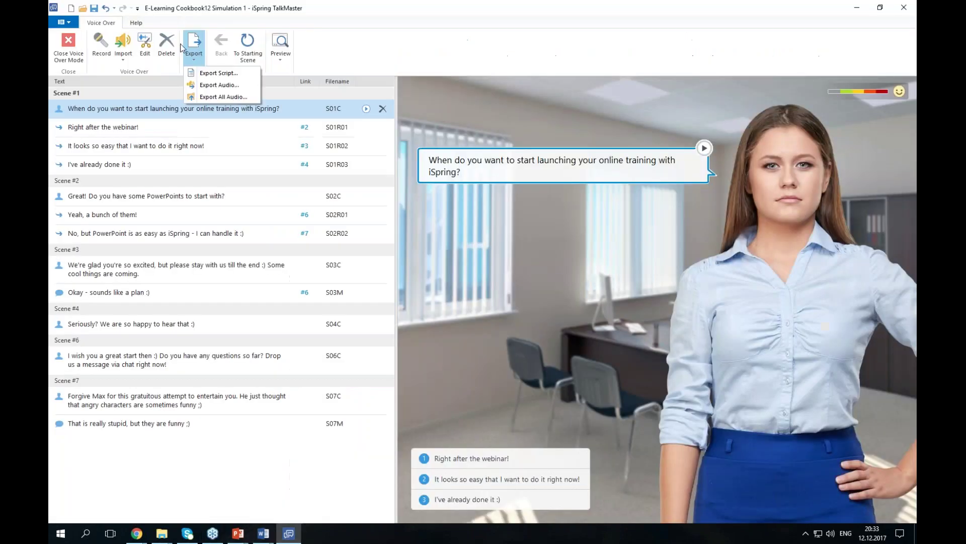
left_click(117, 59)
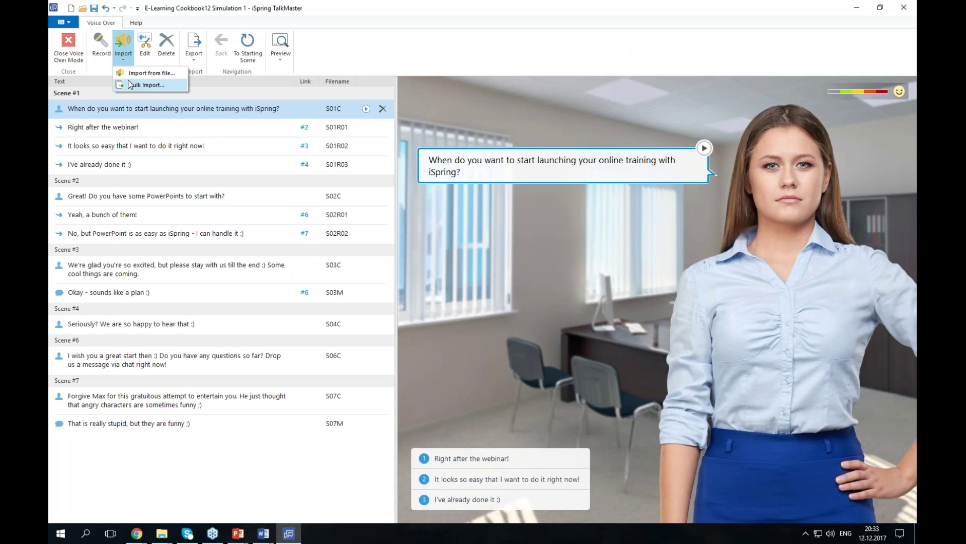
left_click(79, 47)
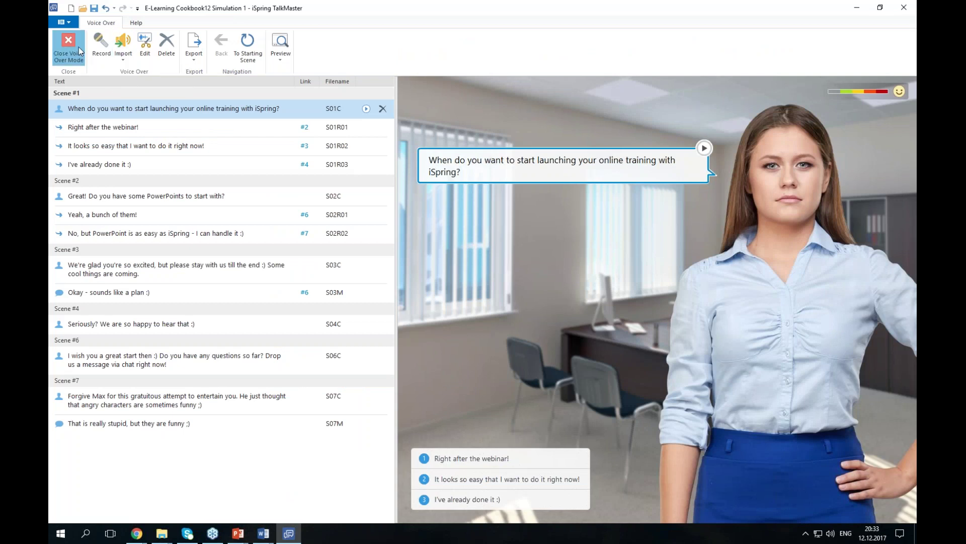
left_click(79, 47)
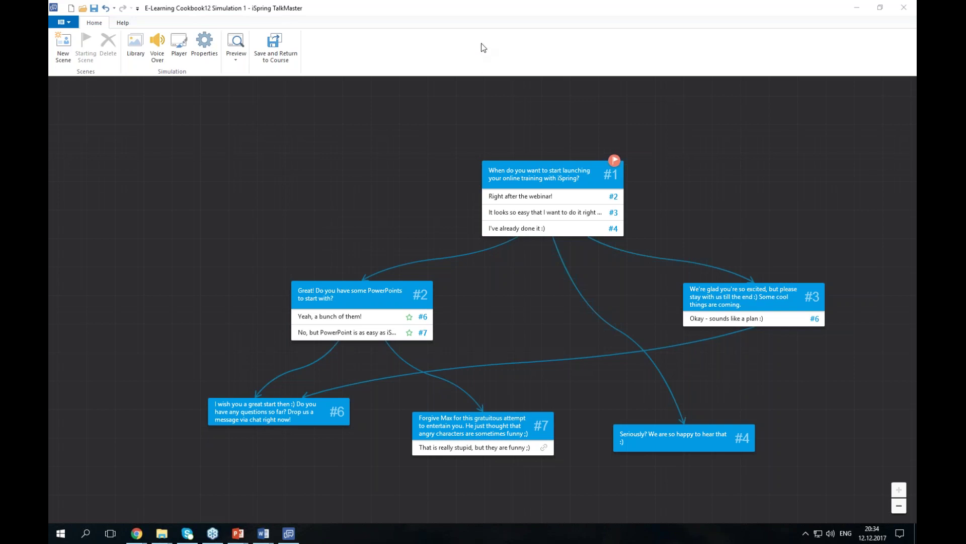
left_click(272, 43)
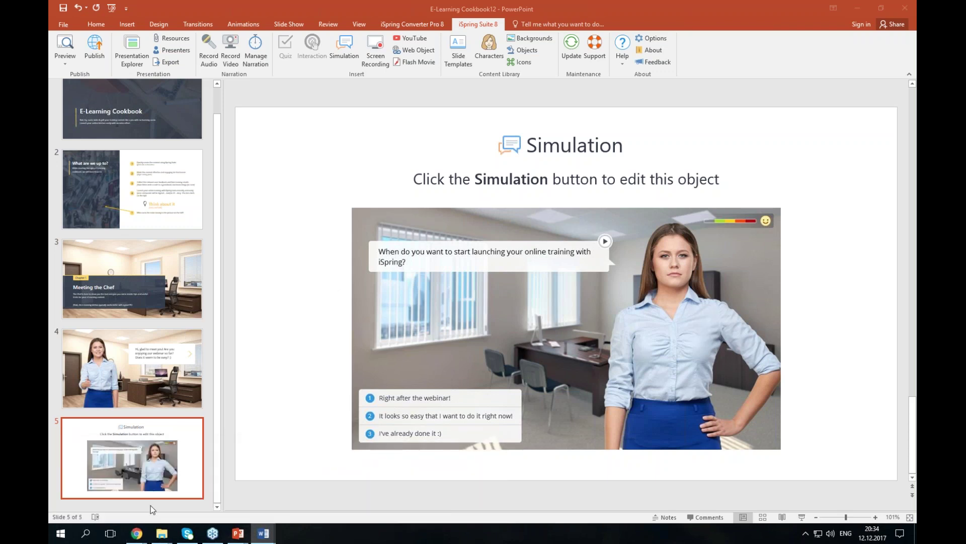
Set the insertion point after the simulation slide in the slide list
left_click(143, 455)
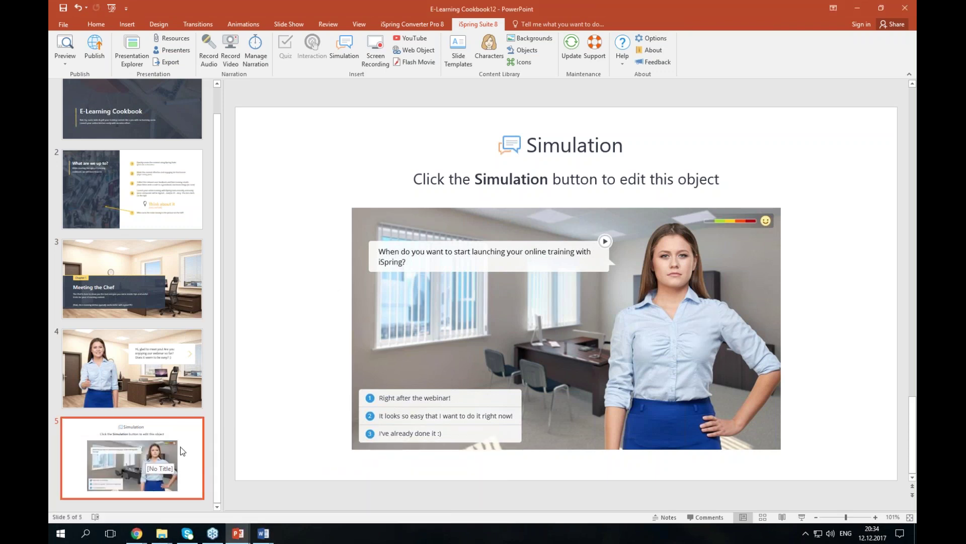
right_click(179, 508)
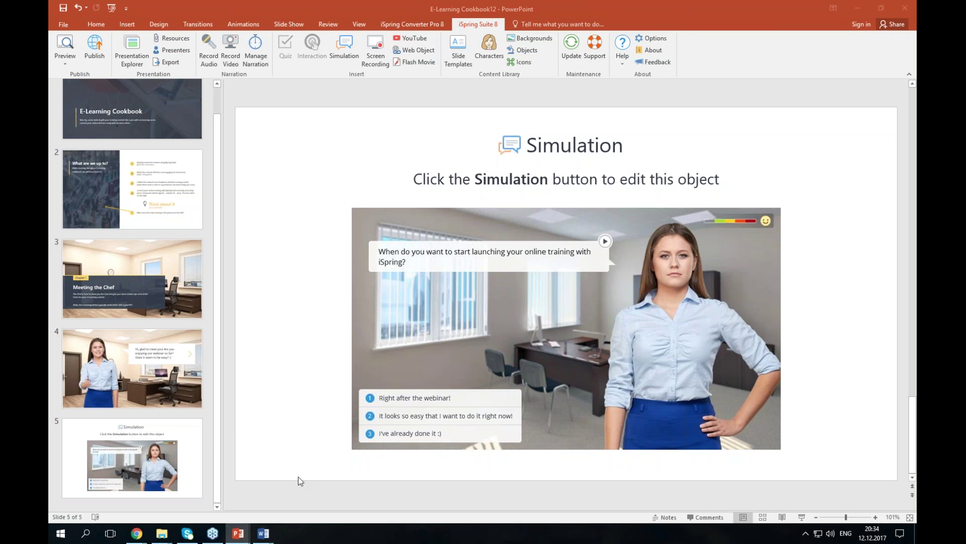
left_click(127, 449)
left_click(130, 372)
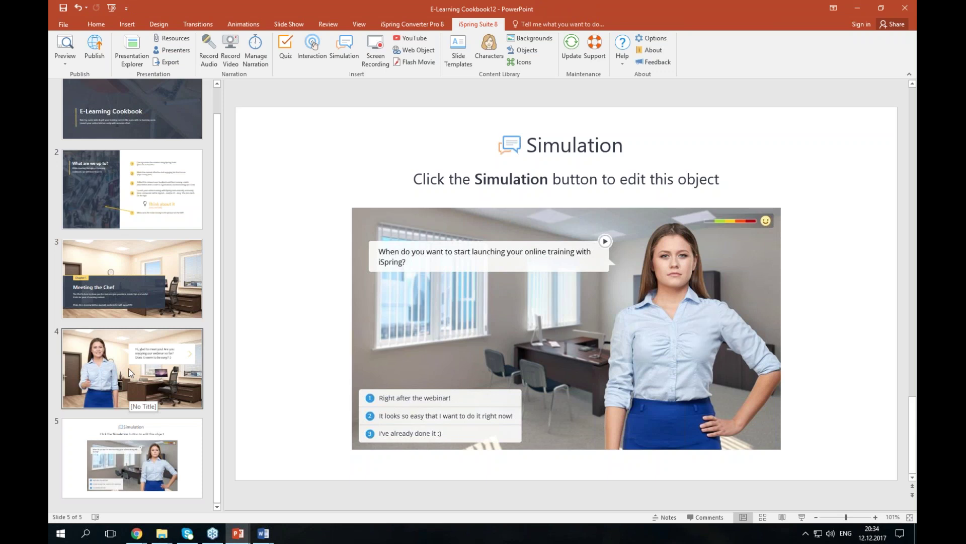
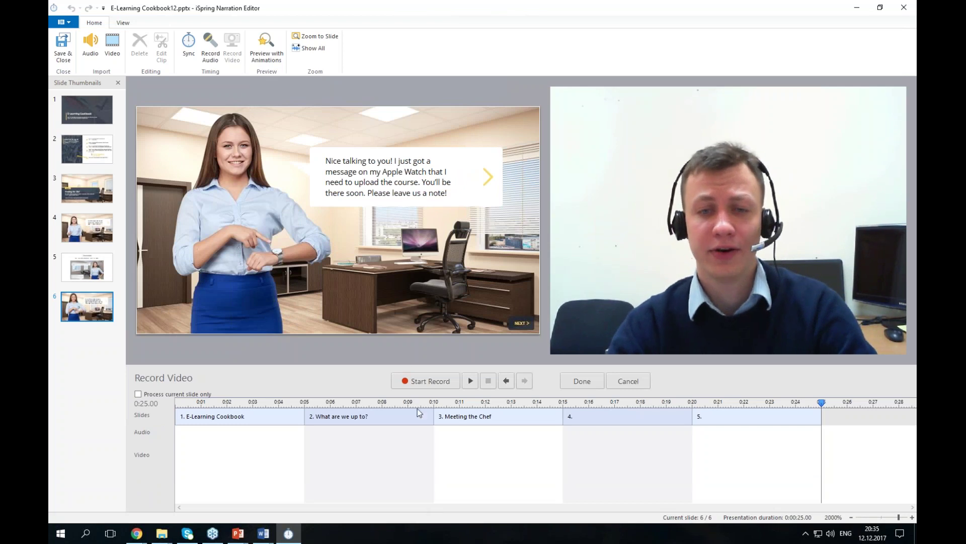
Record a short webcam video narration for slide 6 and stop the recording
left_click(427, 384)
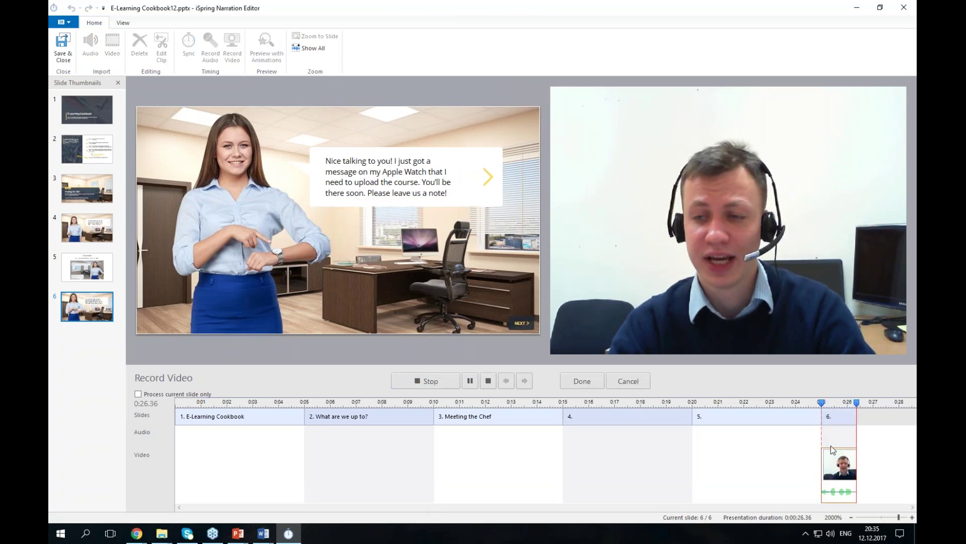
left_click(495, 381)
Go back to slide 1, record a webcam video running into slide 2, and finish the recording session
left_click(505, 381)
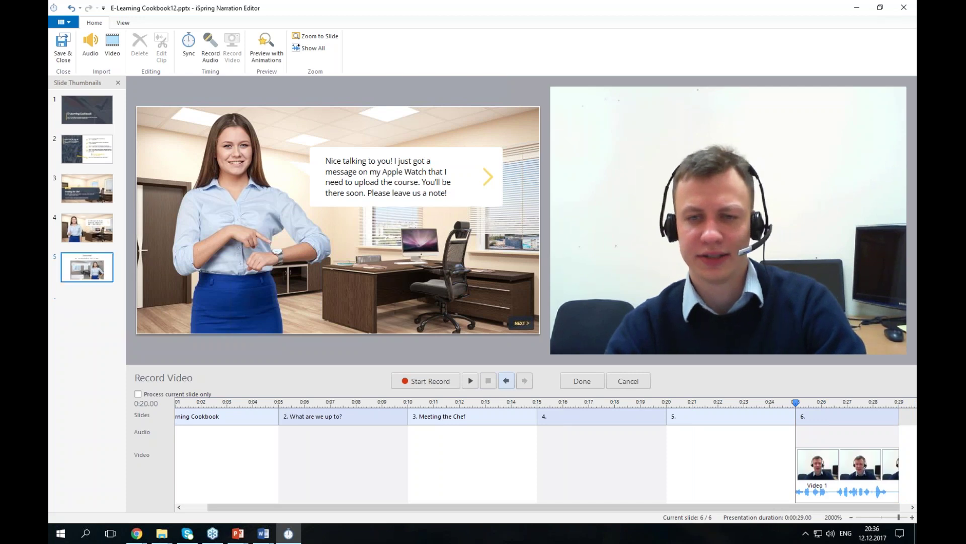
left_click(506, 381)
left_click(506, 381)
left_click(505, 381)
left_click(505, 381)
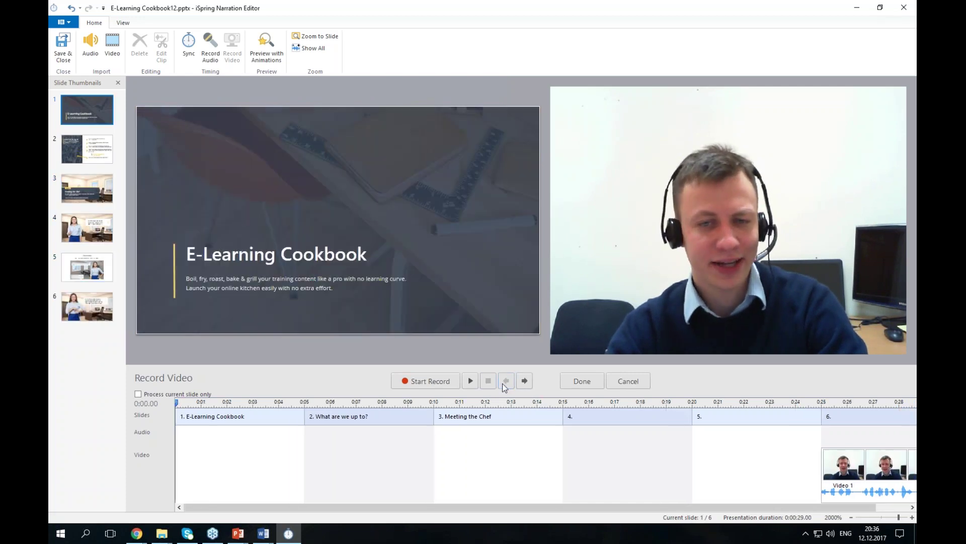
left_click(436, 387)
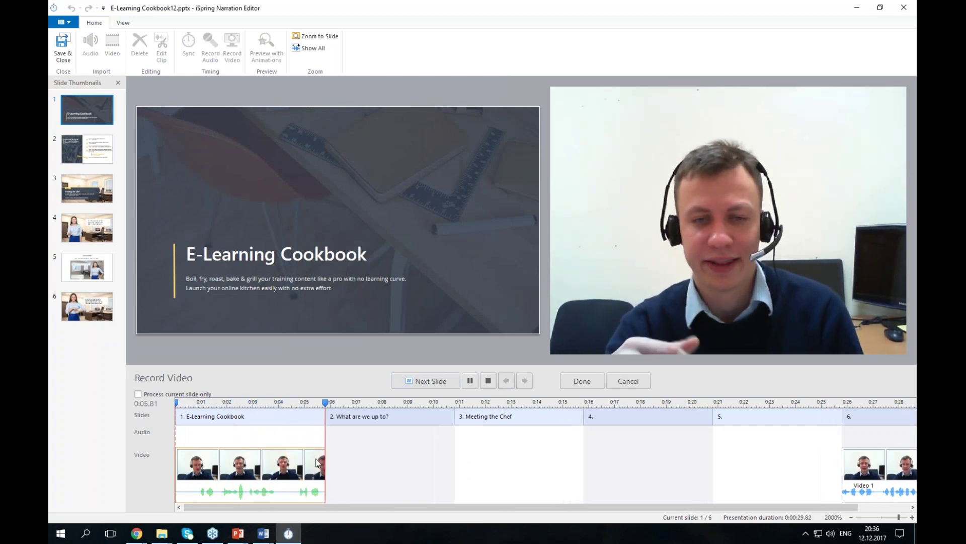
left_click(430, 385)
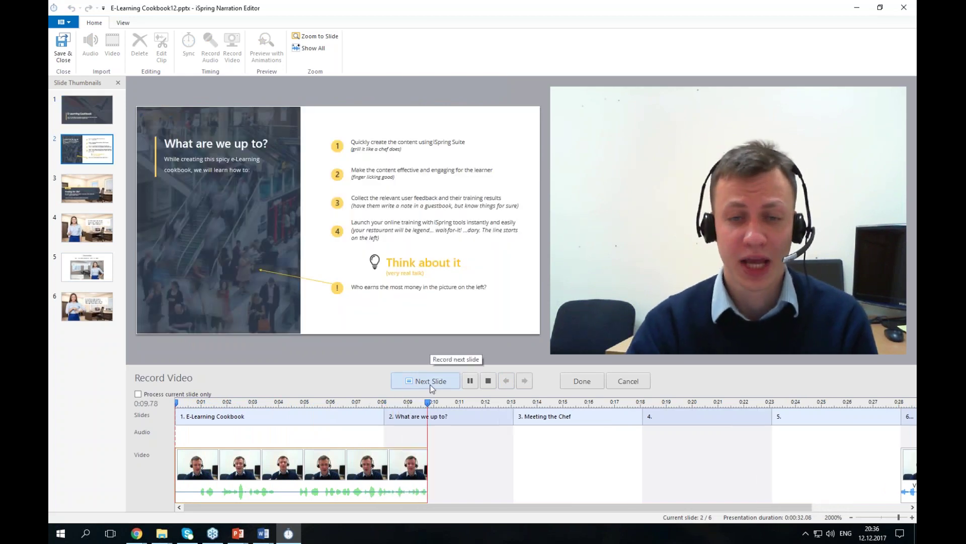
left_click(488, 380)
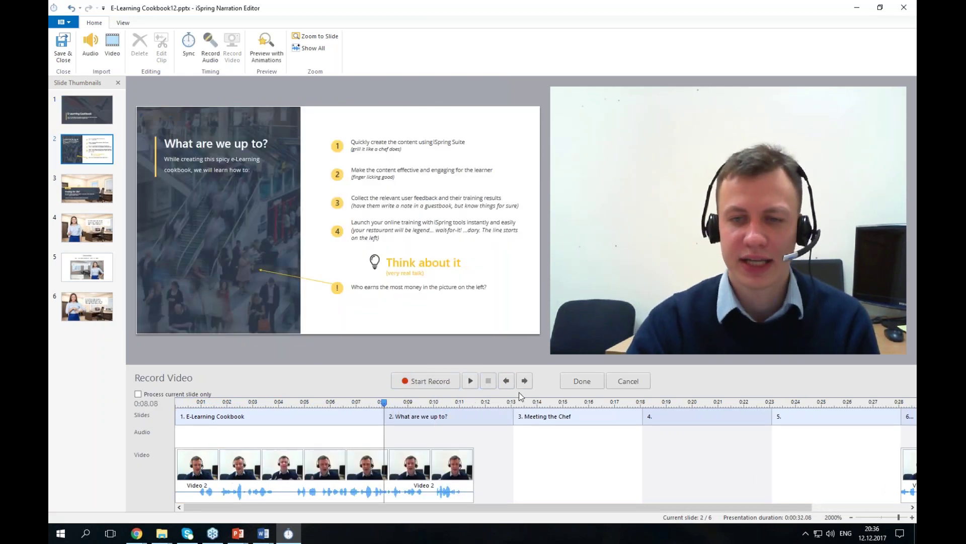
left_click(592, 381)
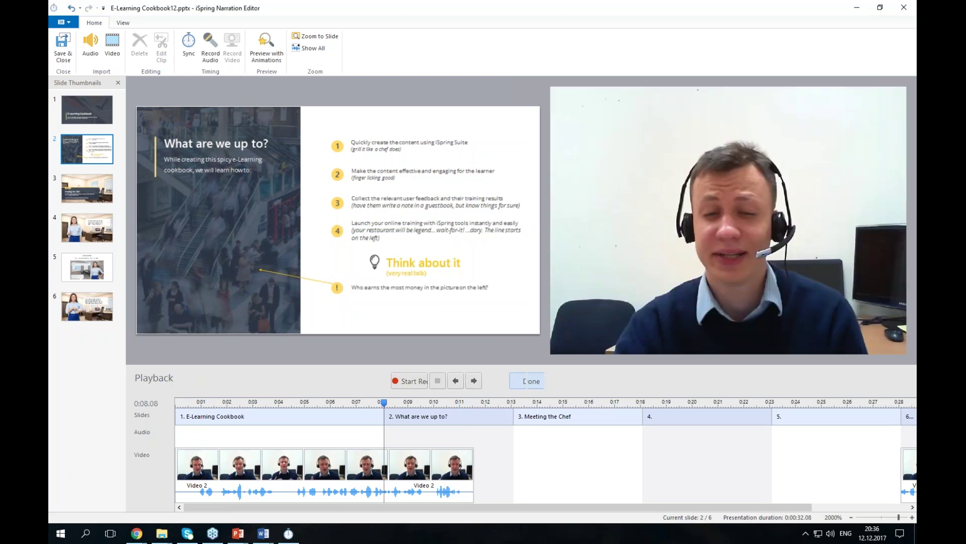
Delete the video clips on slides 1–2 and on slide 6, and save and close the narration editor
left_click(443, 490)
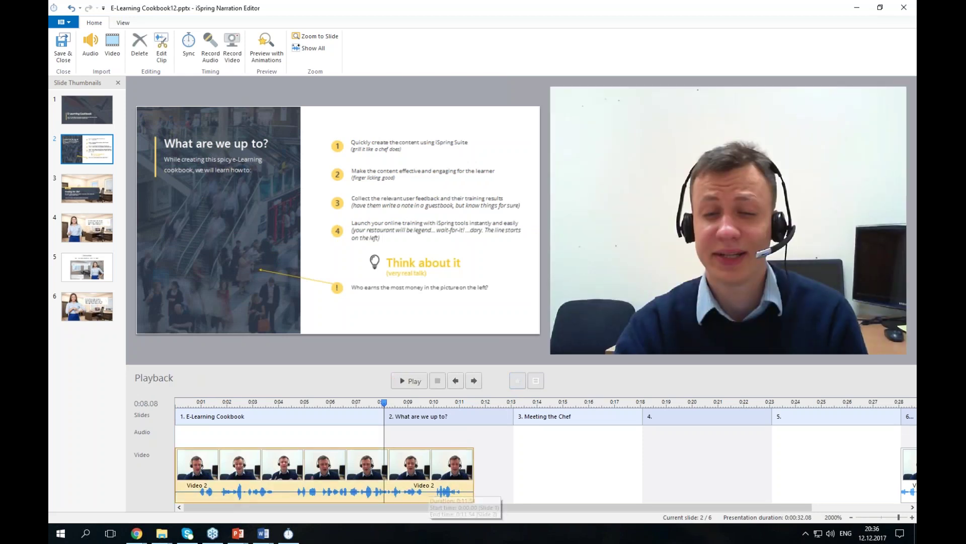
key("Delete")
key("Return")
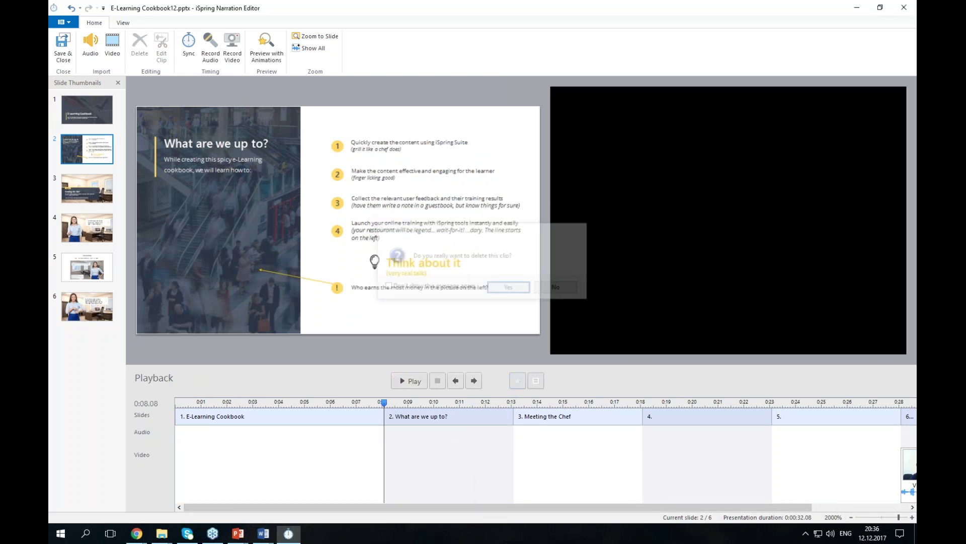
key("End")
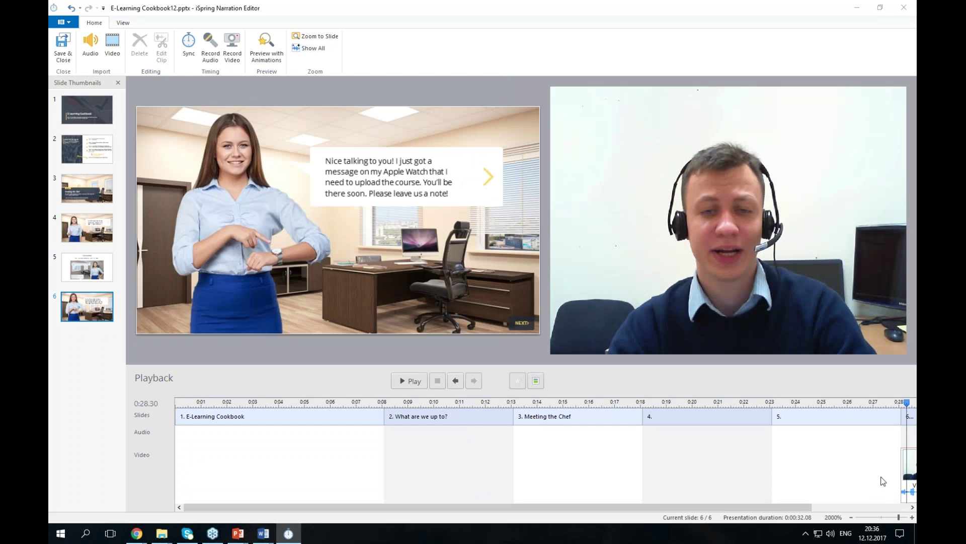
left_click(906, 478)
key("Delete")
key("Return")
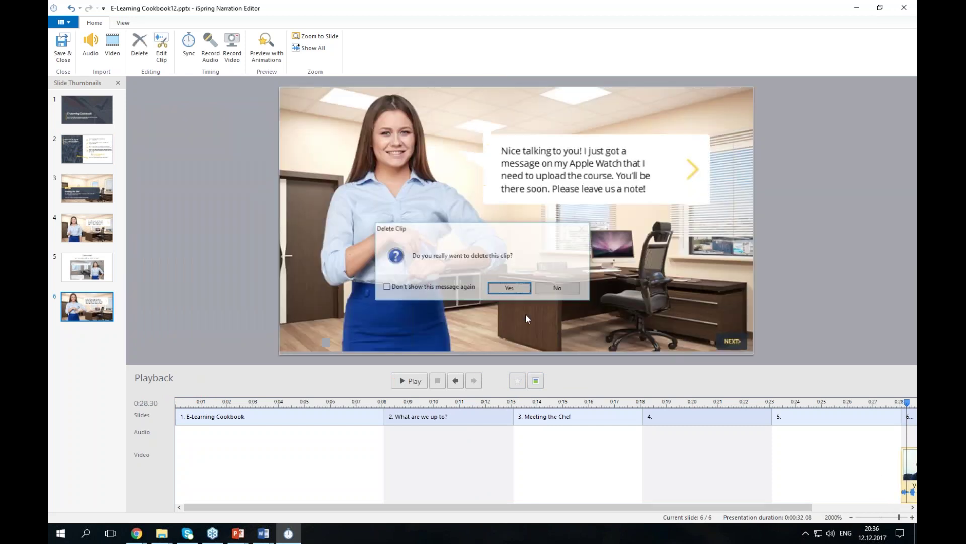
left_click(67, 50)
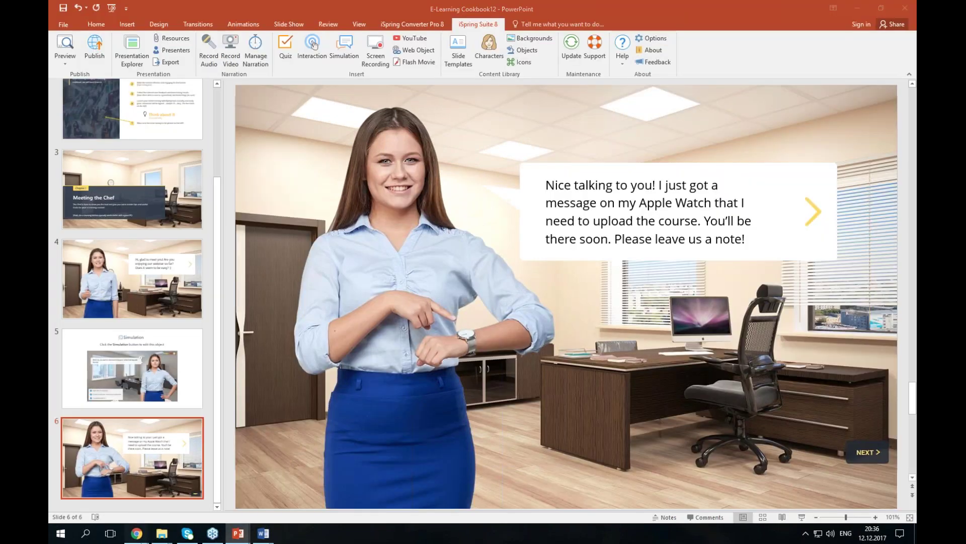
Switch to Chrome, view the Thanksgiving demo presentation full-size, and pause its video on slide 2
mouse_move(137, 533)
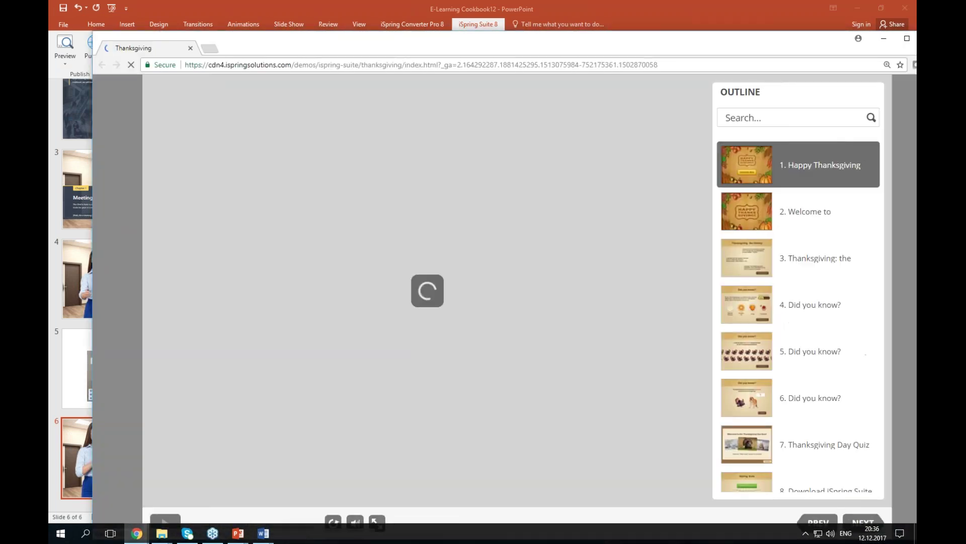
left_click(907, 39)
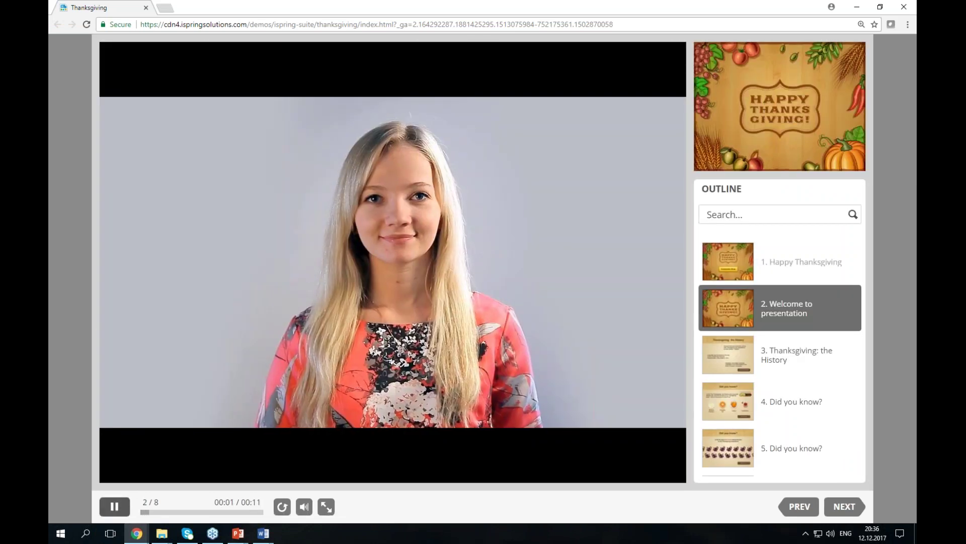
left_click(121, 510)
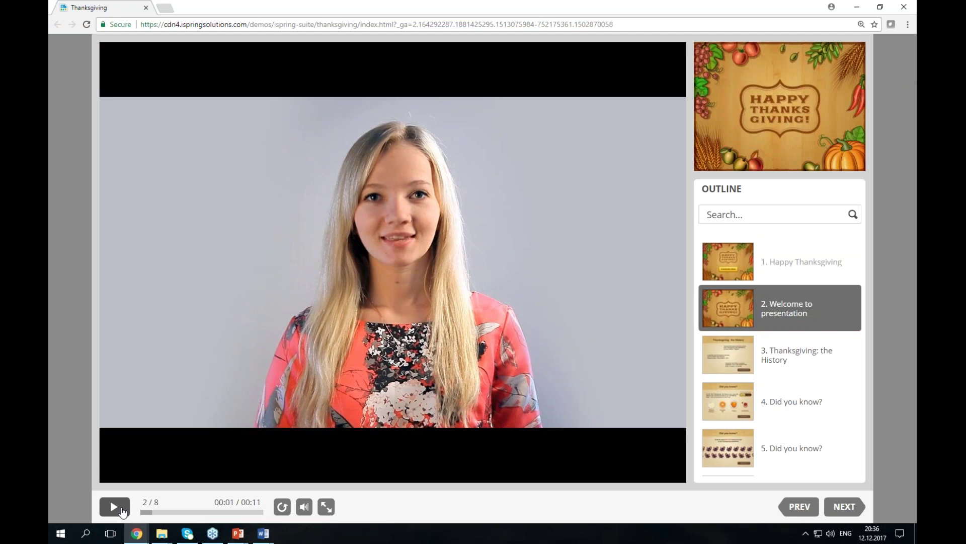
Resume the Thanksgiving demo video through to the history slide, and close the demo to return to PowerPoint
left_click(121, 510)
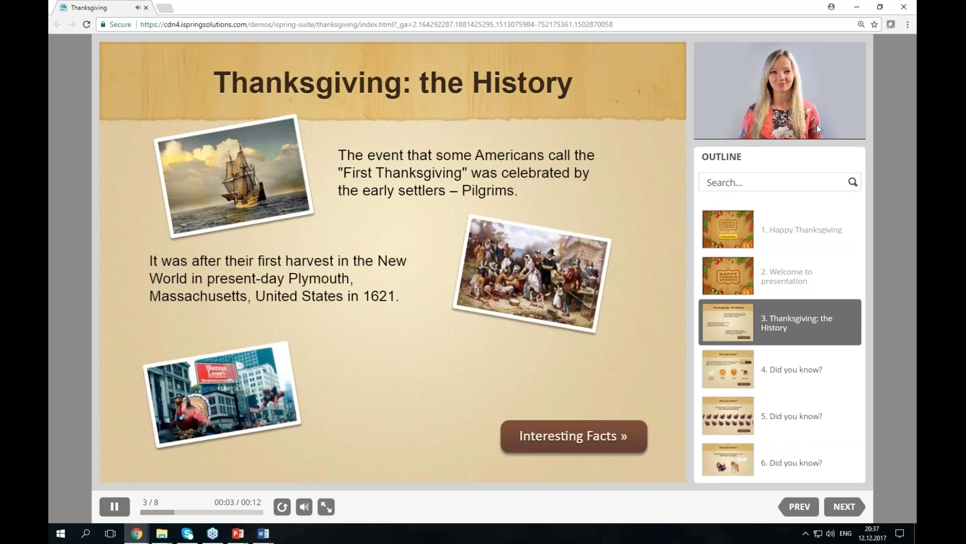
left_click(901, 12)
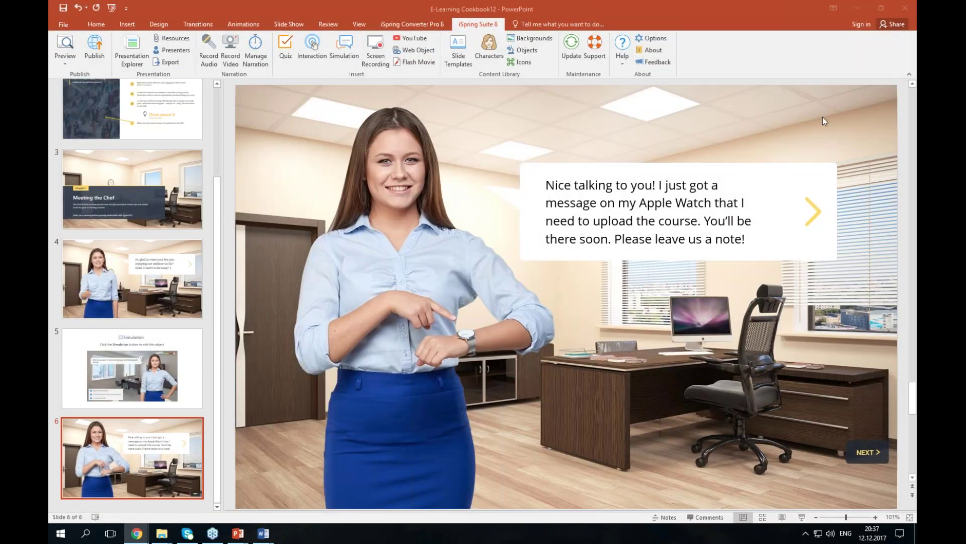
Open the Presentation Explorer, try the Maximized Video layout on slide 1, and restore its layout to No Change
left_click(131, 52)
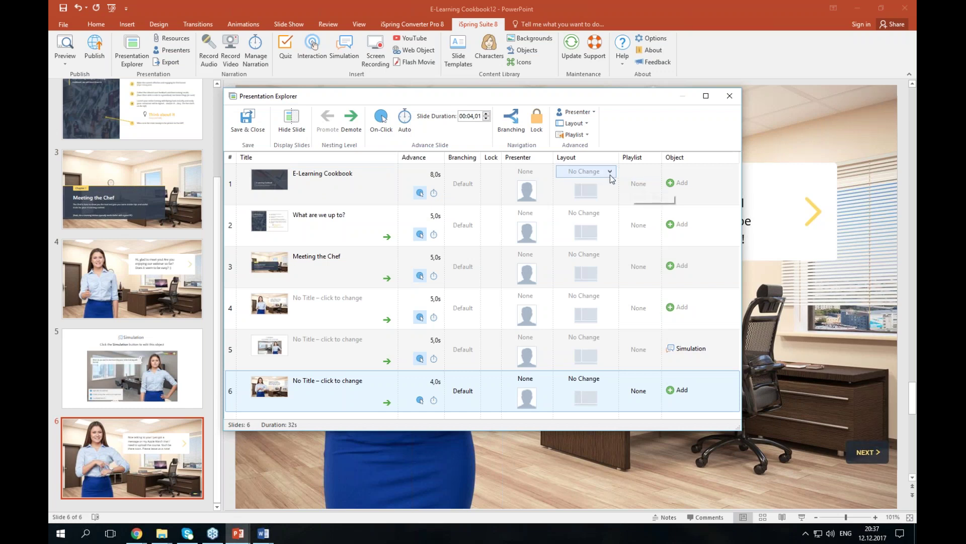
left_click(610, 172)
left_click(600, 247)
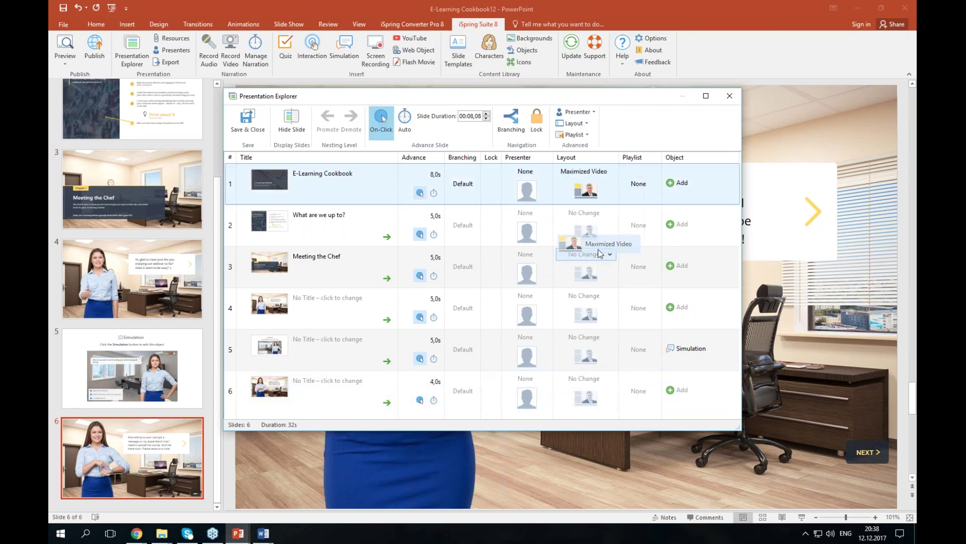
left_click(592, 180)
left_click(591, 194)
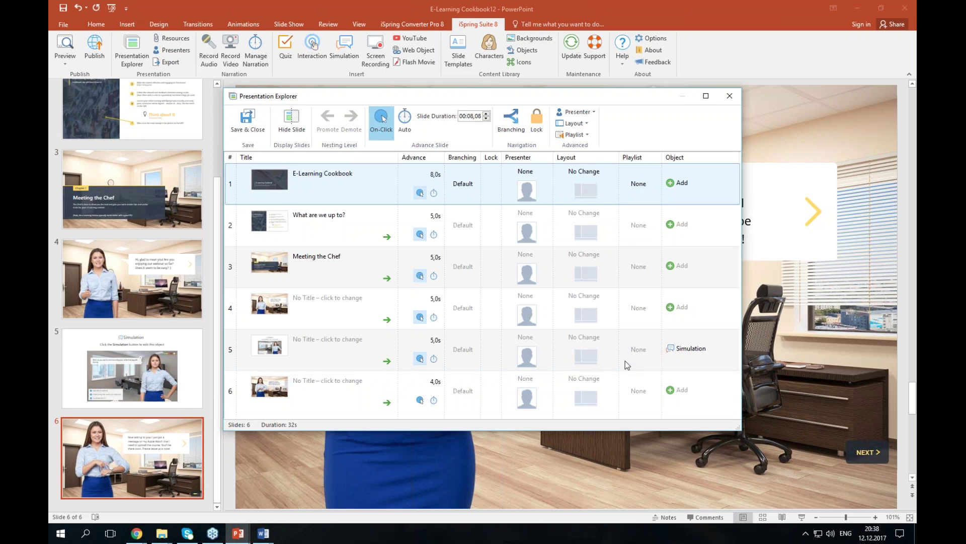
Review the slide 5 simulation's properties and branching options, cancelling each, and save and close the Presentation Explorer
left_click(675, 353)
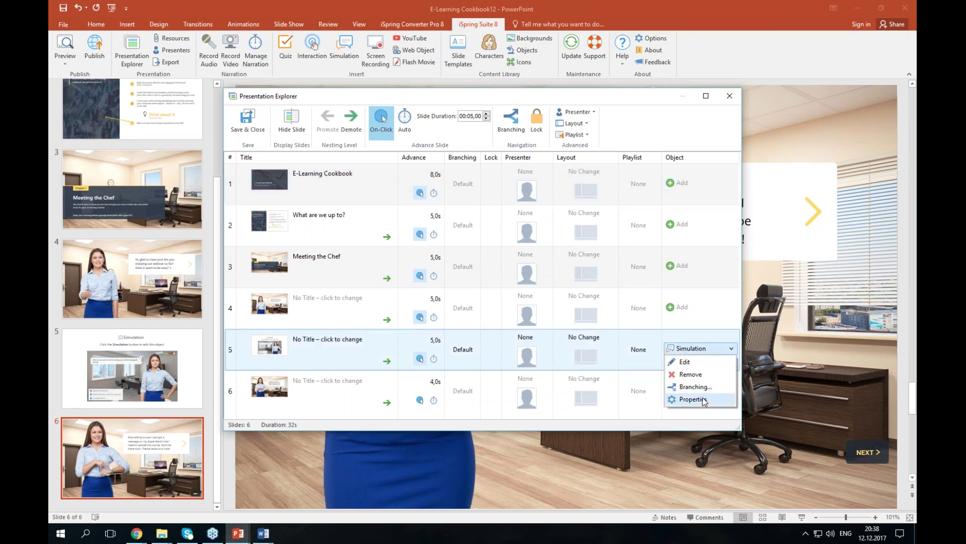
left_click(703, 399)
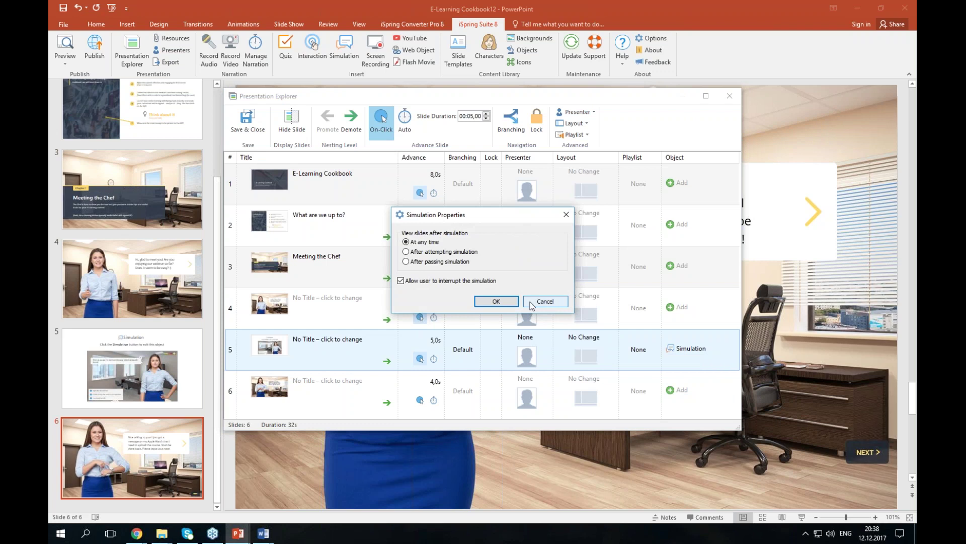
left_click(543, 301)
left_click(691, 348)
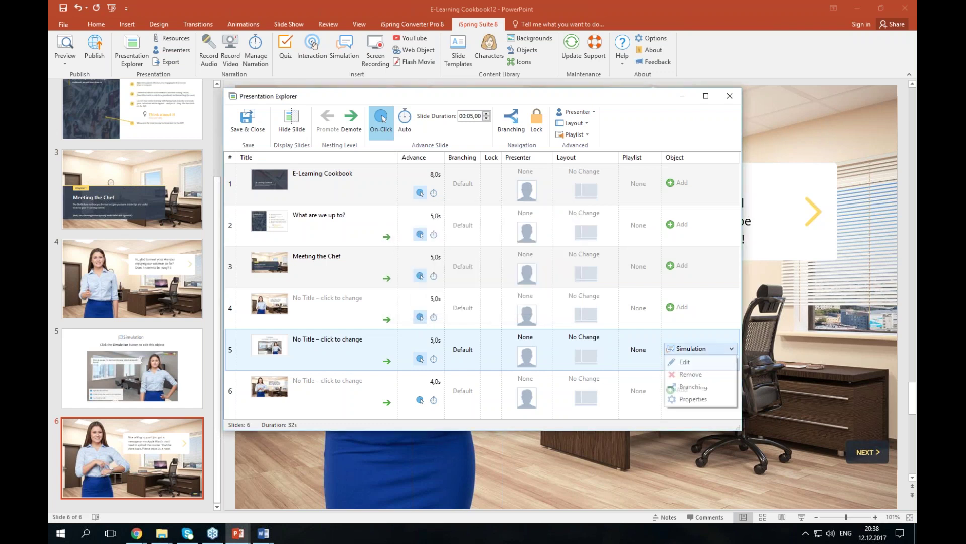
left_click(695, 386)
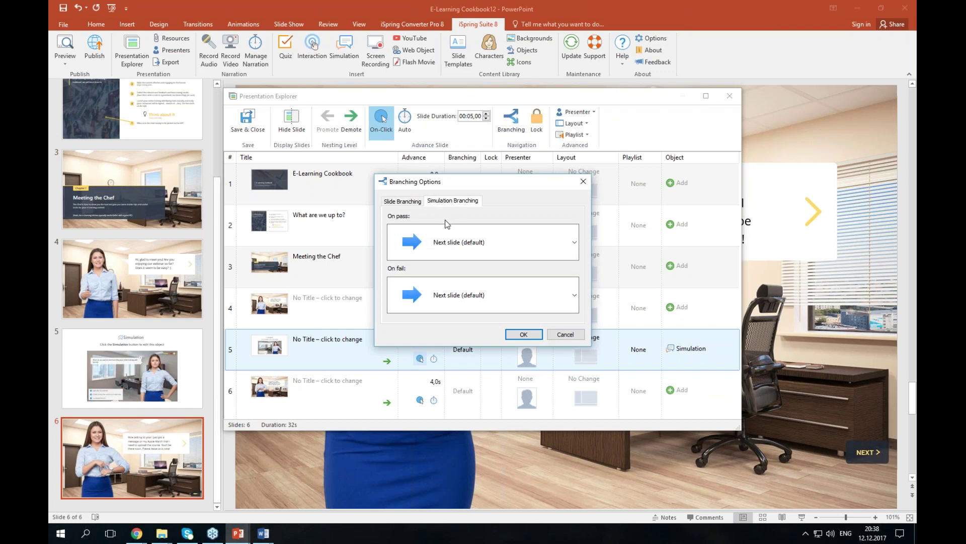
left_click(566, 336)
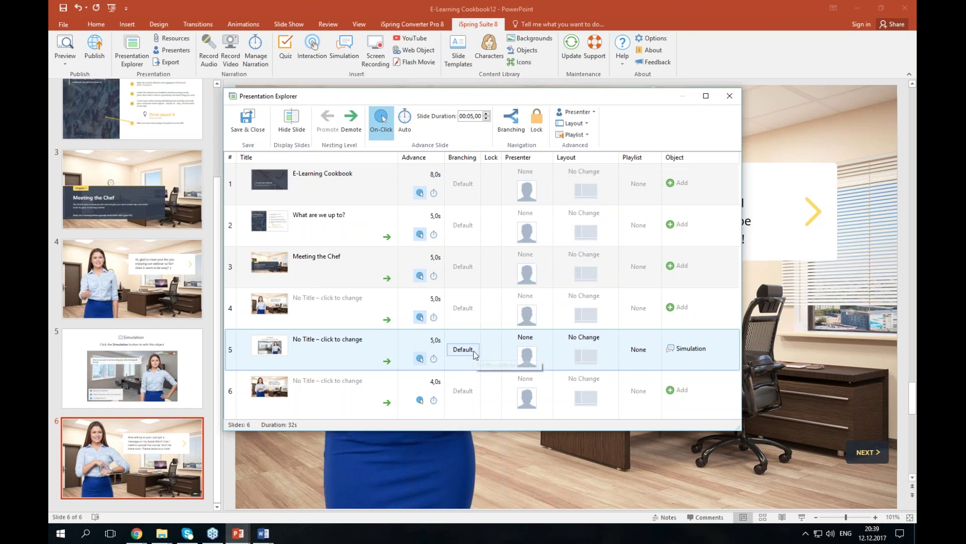
left_click(244, 125)
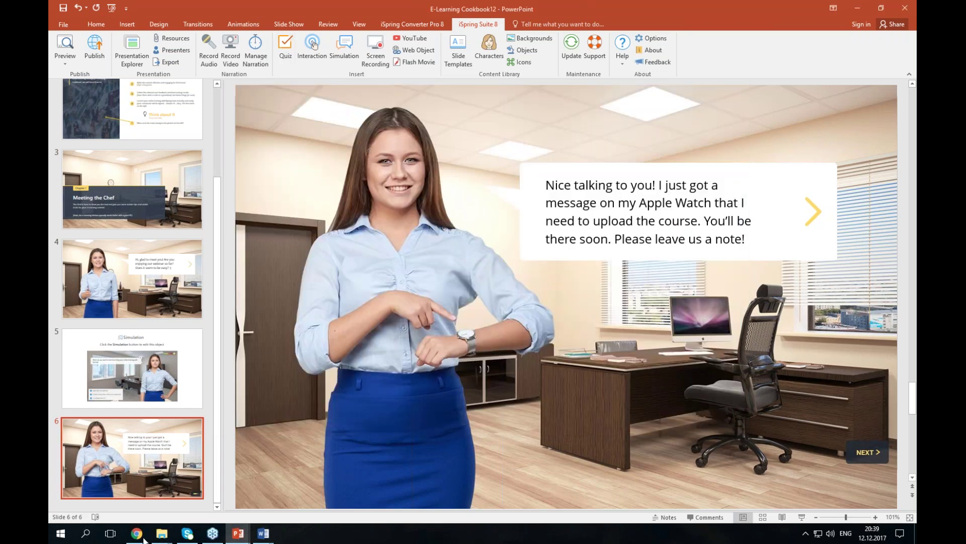
Add a new slide after slide 6
right_click(153, 503)
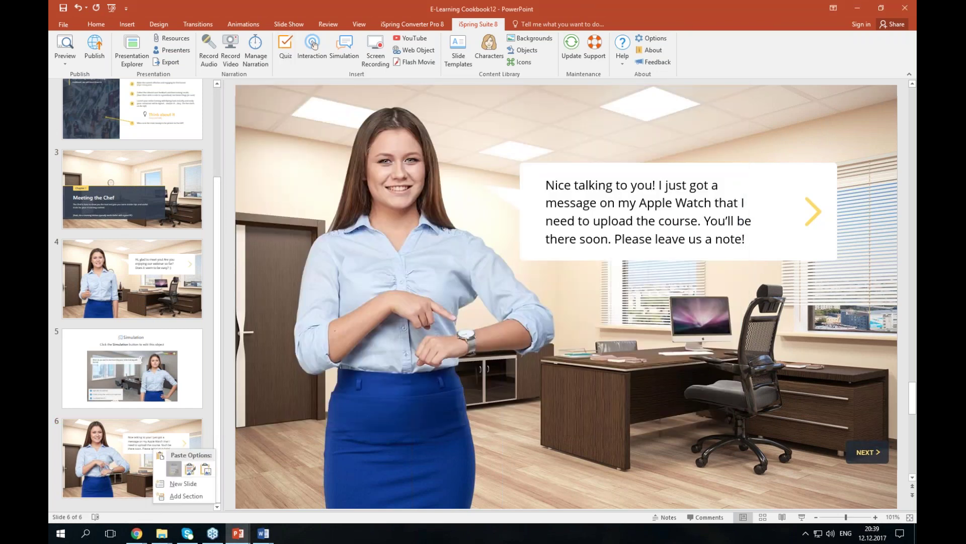
left_click(161, 469)
key("ctrl")
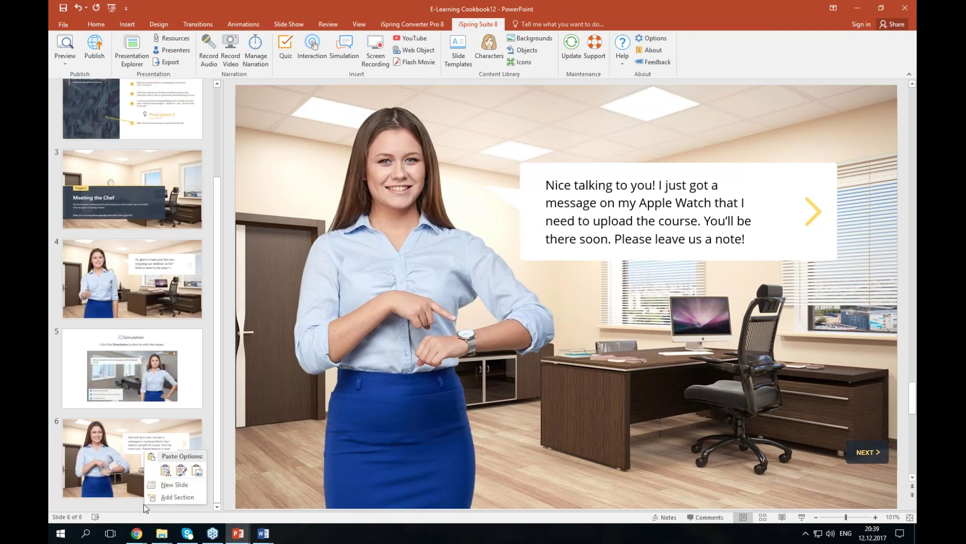
left_click(190, 484)
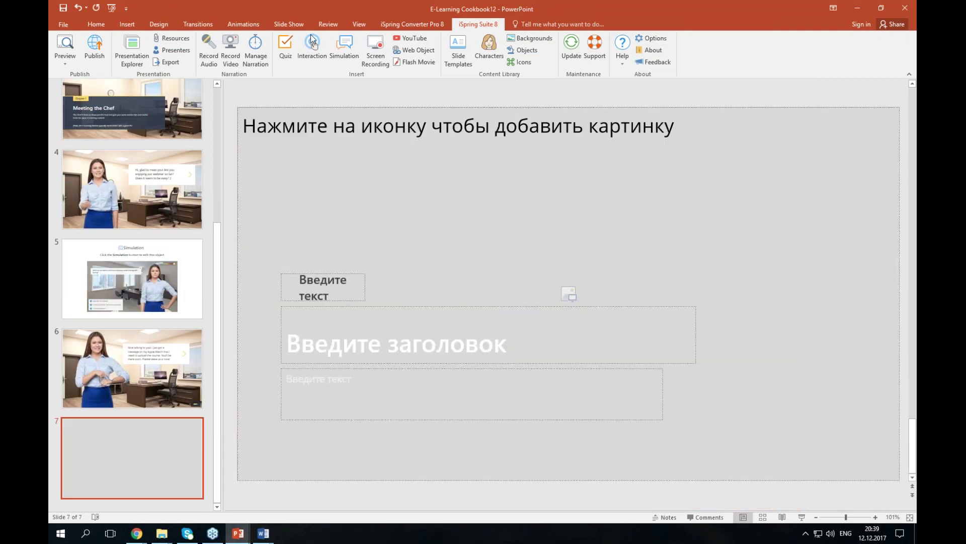
Insert a quiz on the blank slide 7 and create it as a Graded Quiz
left_click(286, 49)
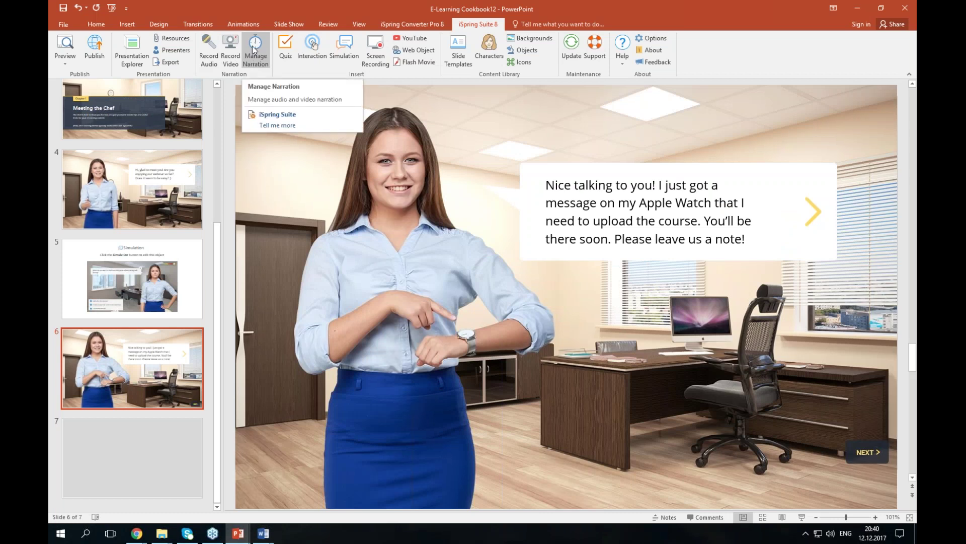
left_click(137, 436)
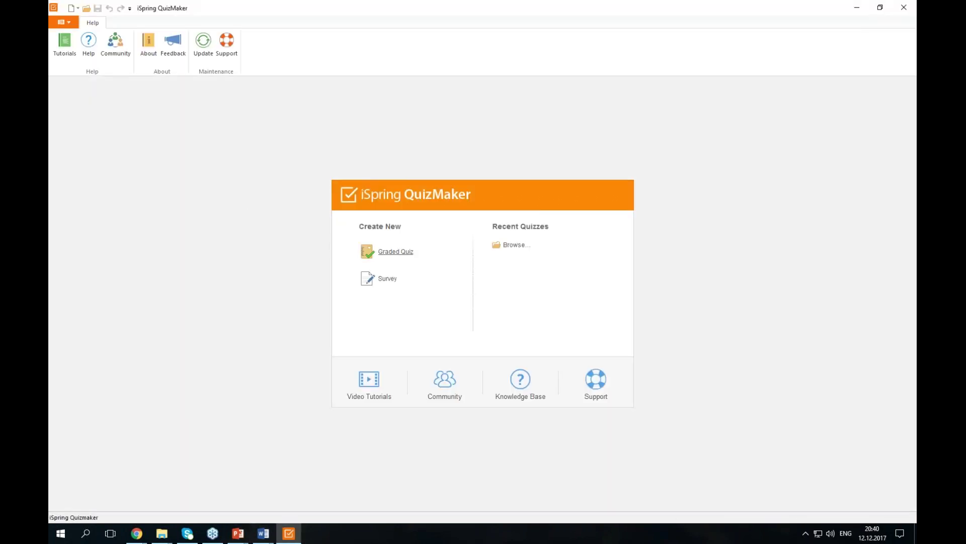
left_click(411, 253)
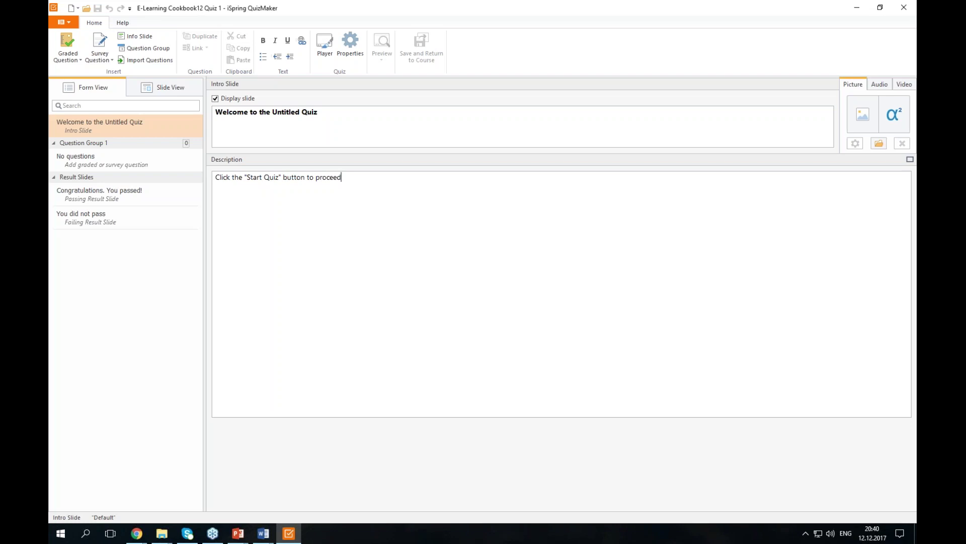
Switch the quiz to Slide View and look through the available graded and survey question types
left_click(162, 87)
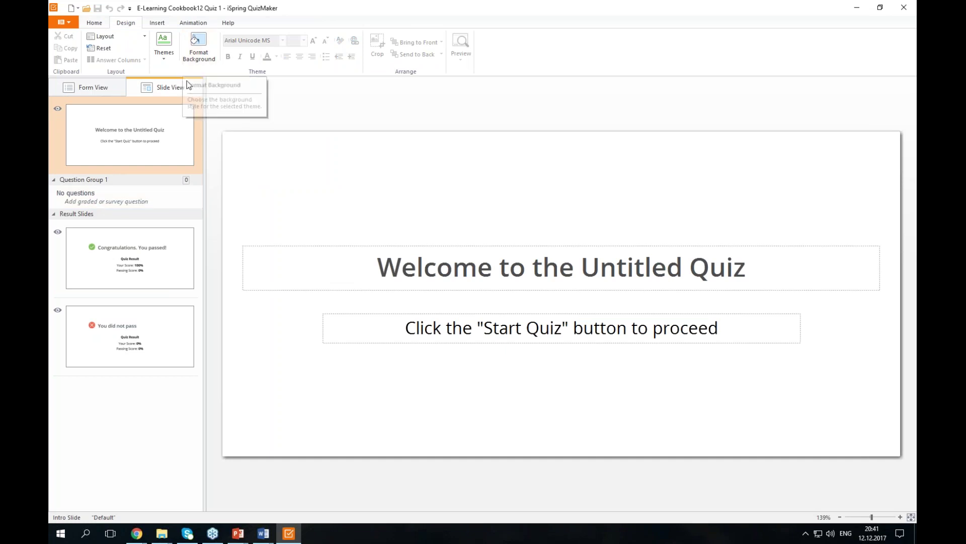
left_click(94, 24)
left_click(78, 43)
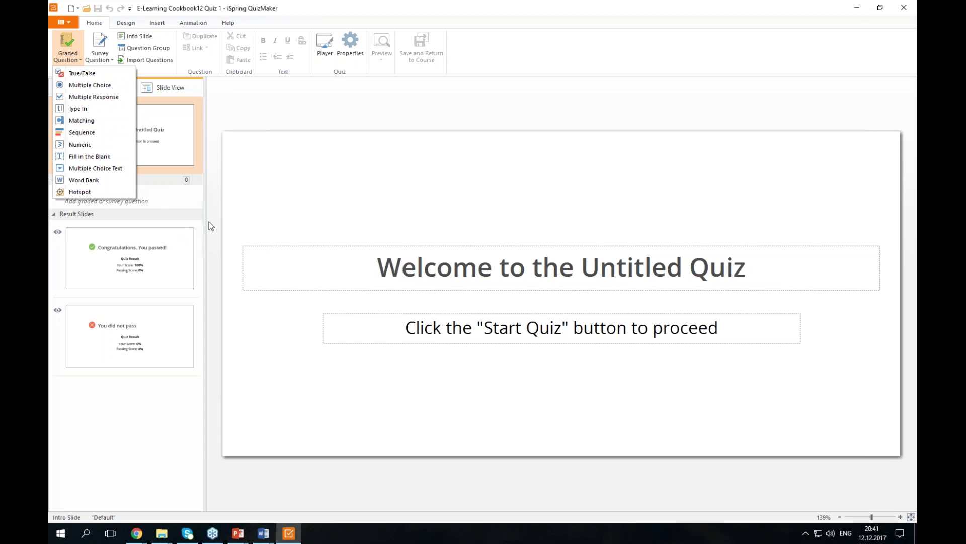
left_click(210, 222)
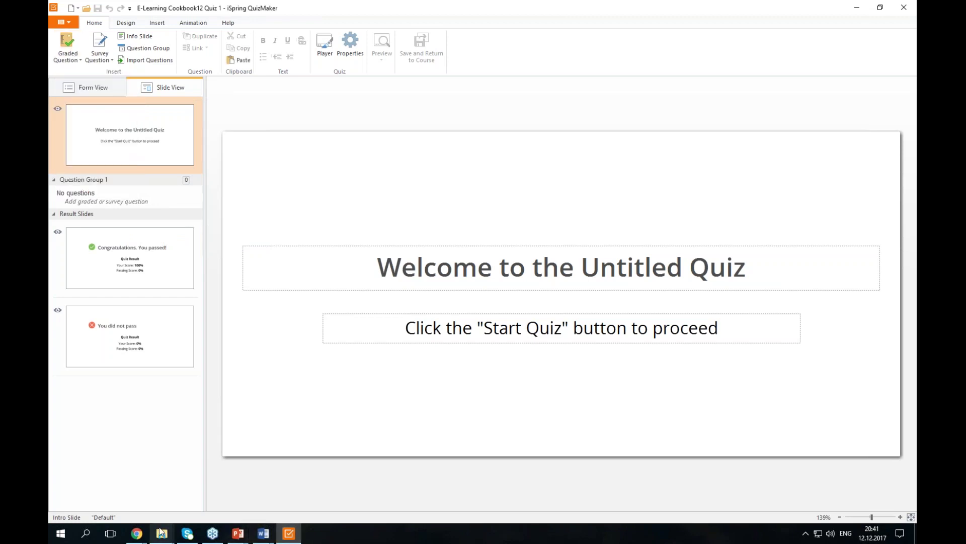
left_click(136, 533)
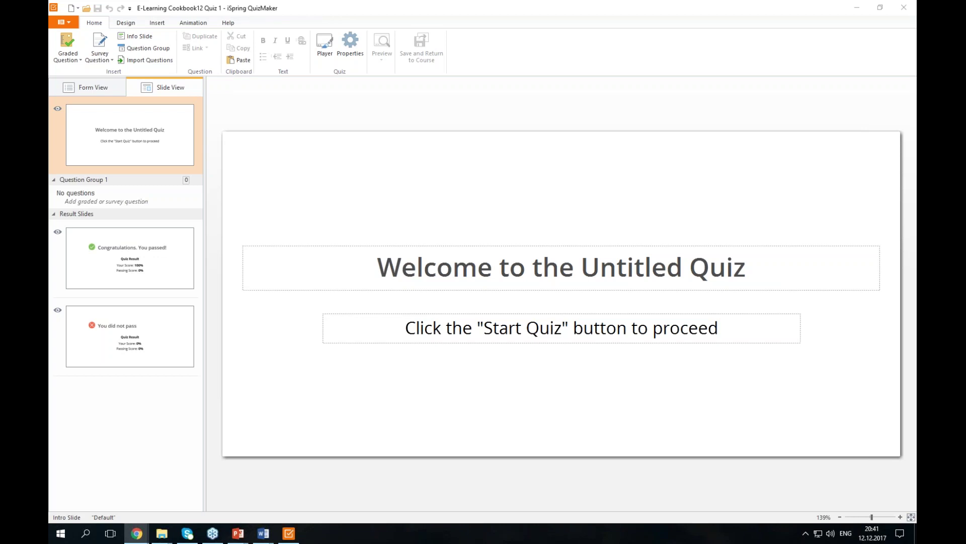
left_click(102, 50)
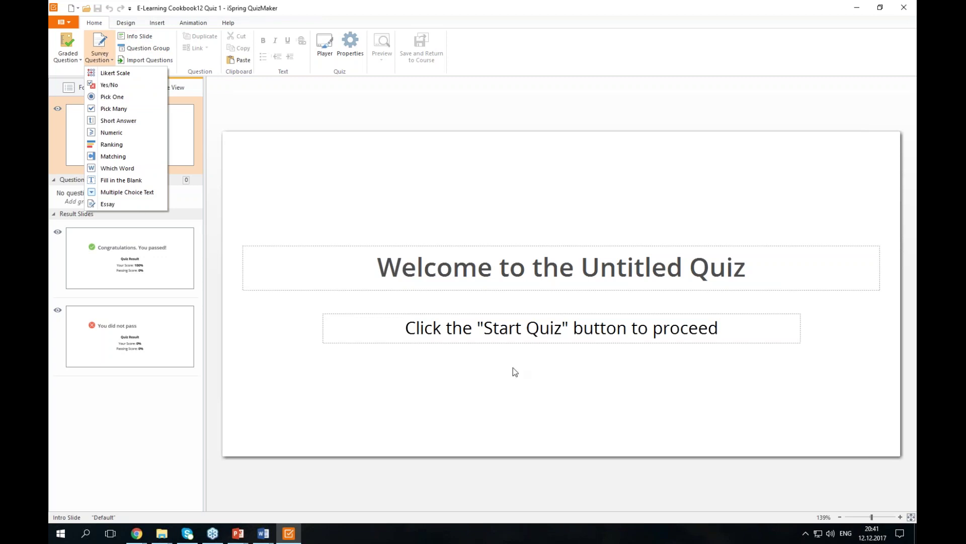
Switch to Chrome, maximize the Las Vegas demo quiz window, and start the quiz
left_click(136, 533)
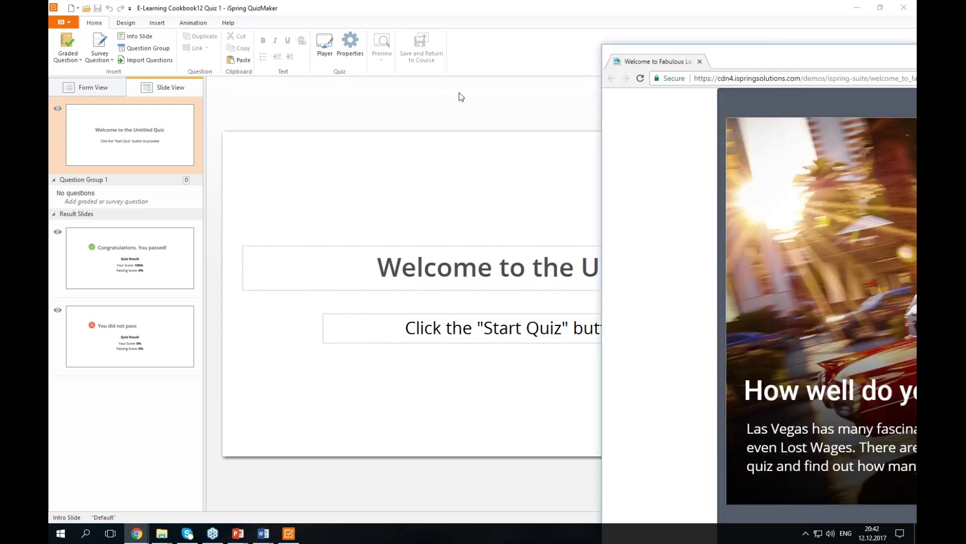
left_click_drag(642, 55, 122, 13)
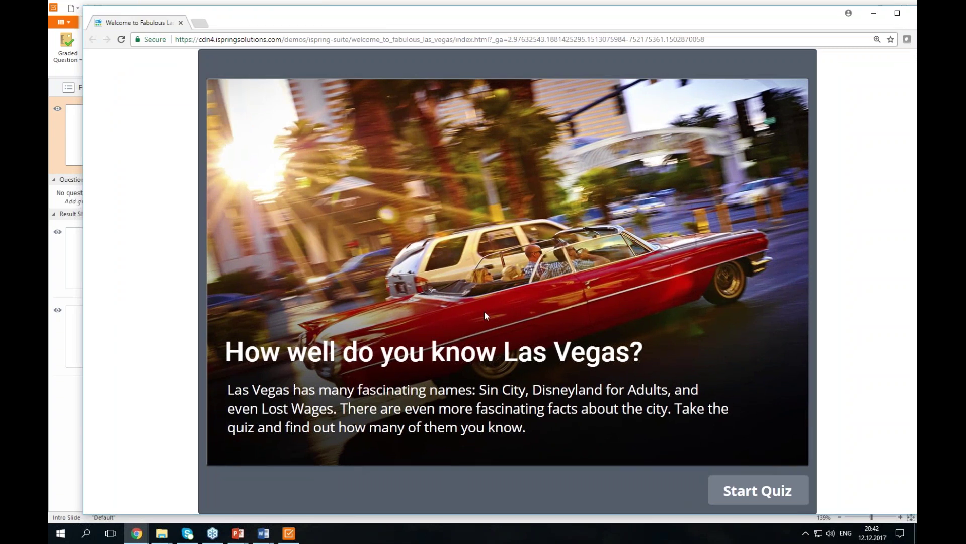
left_click(898, 13)
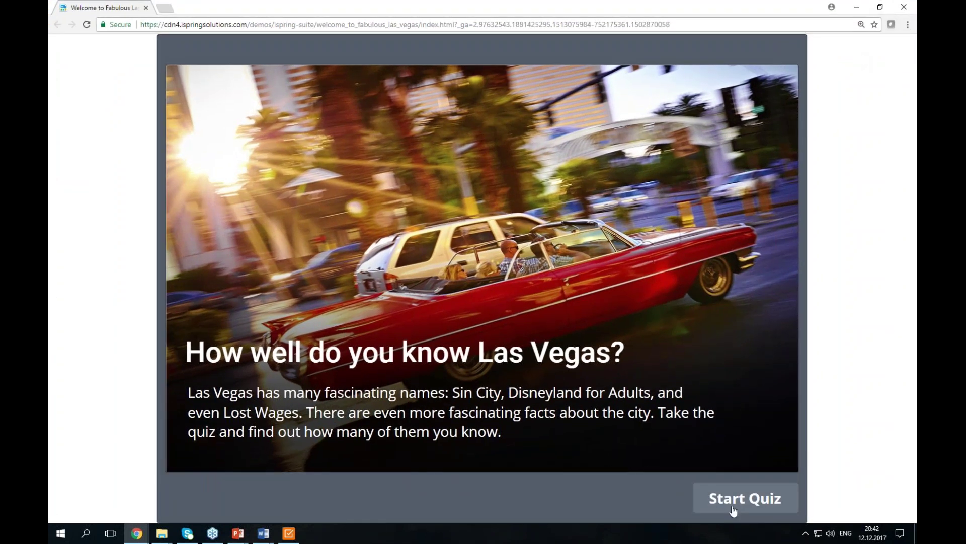
left_click(733, 501)
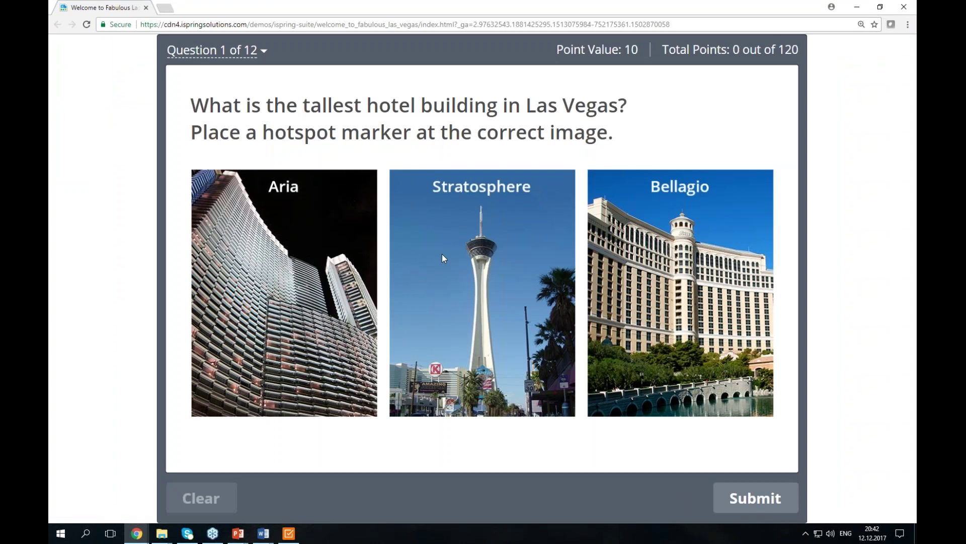
Answer question 1 with a hotspot marker on the Stratosphere image, submit it, check the question list, and continue
left_click(500, 266)
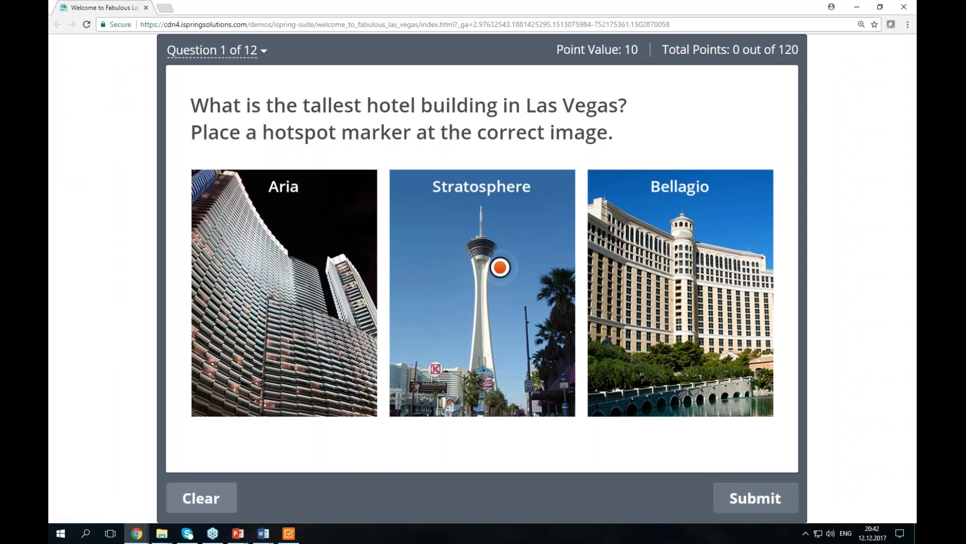
left_click(787, 503)
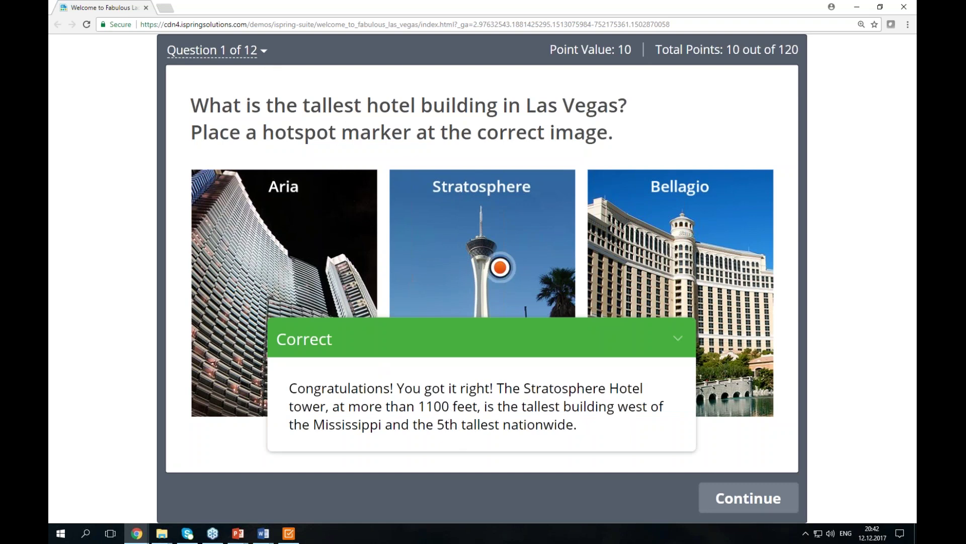
left_click(213, 49)
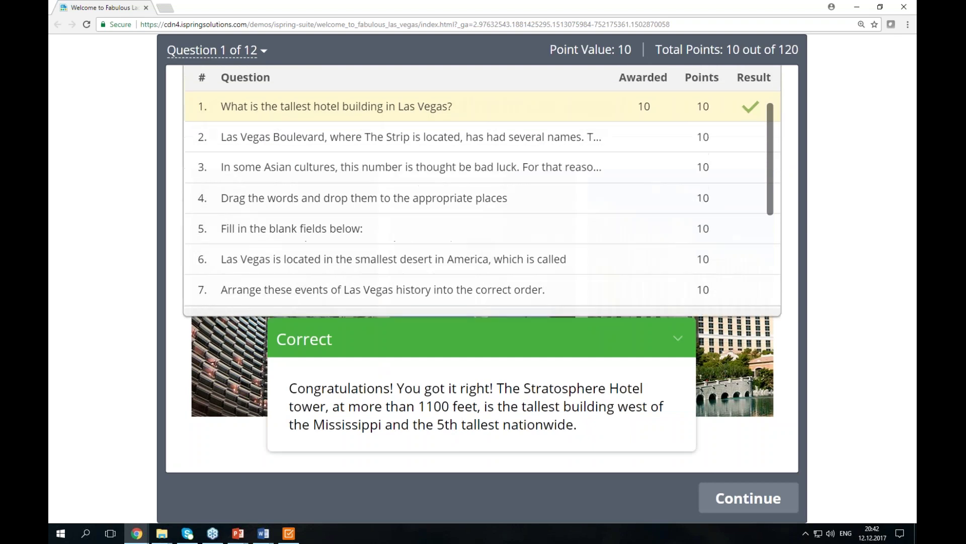
left_click(745, 508)
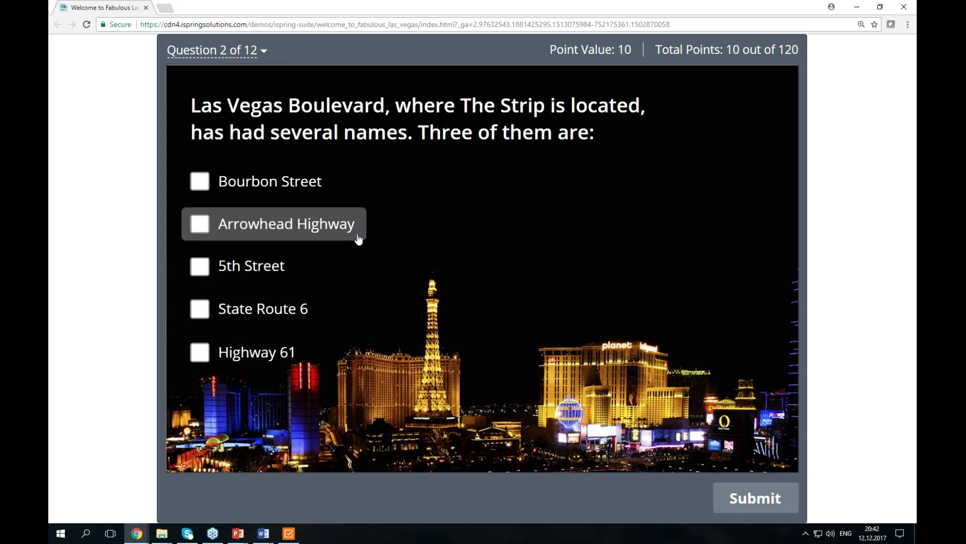
Answer question 2 with Arrowhead Highway, 5th Street and State Route 6, submit it, and continue
left_click(324, 231)
left_click(316, 268)
left_click(309, 301)
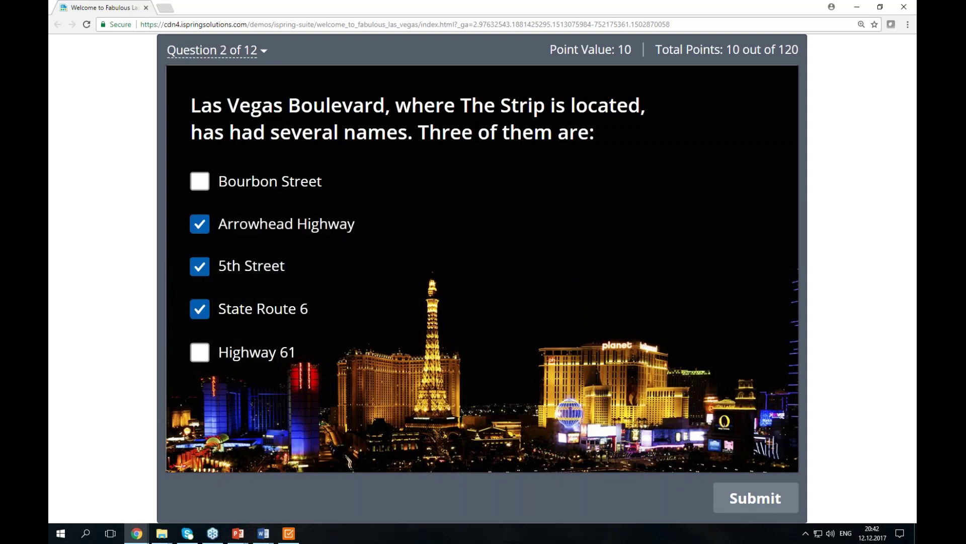
left_click(752, 498)
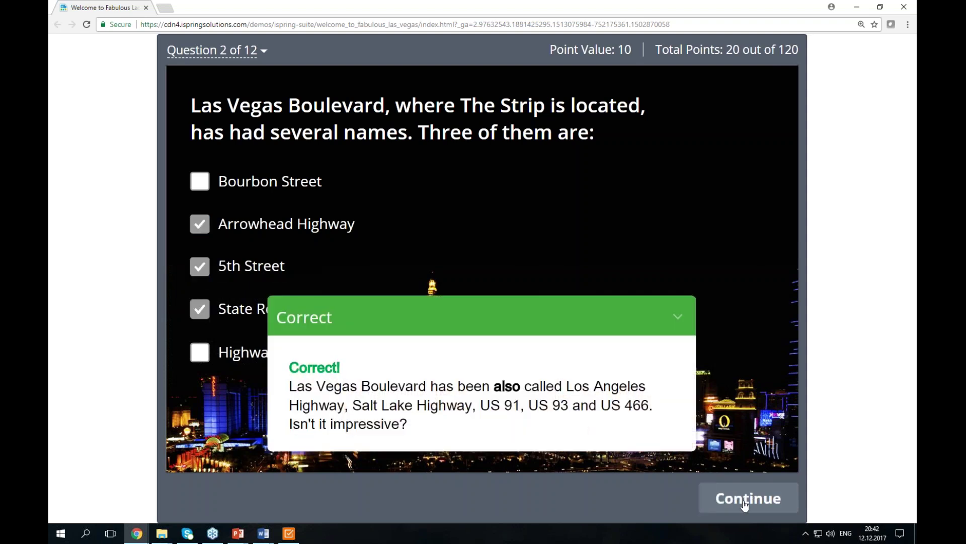
left_click(745, 504)
Submit 4 as the answer to question 3 about the unlucky number, and continue
type("4")
left_click(754, 498)
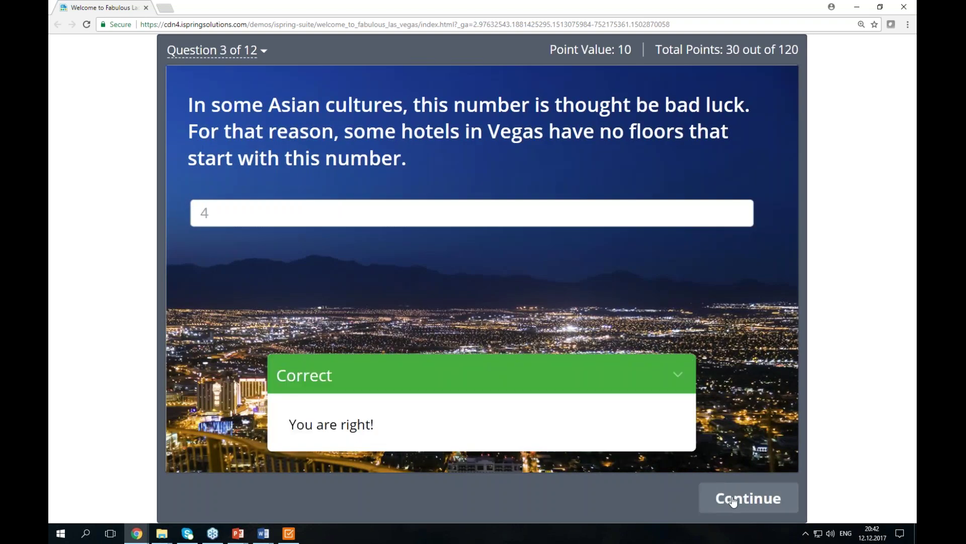
left_click(748, 498)
Fill question 4's blanks in order with themed, chapels, costs, license and Marriage Capital, submit the answer, and continue
left_click_drag(475, 296, 483, 246)
left_click_drag(389, 309, 560, 224)
left_click_drag(633, 298, 594, 192)
left_click_drag(254, 347, 379, 194)
left_click_drag(246, 311, 410, 163)
left_click(755, 498)
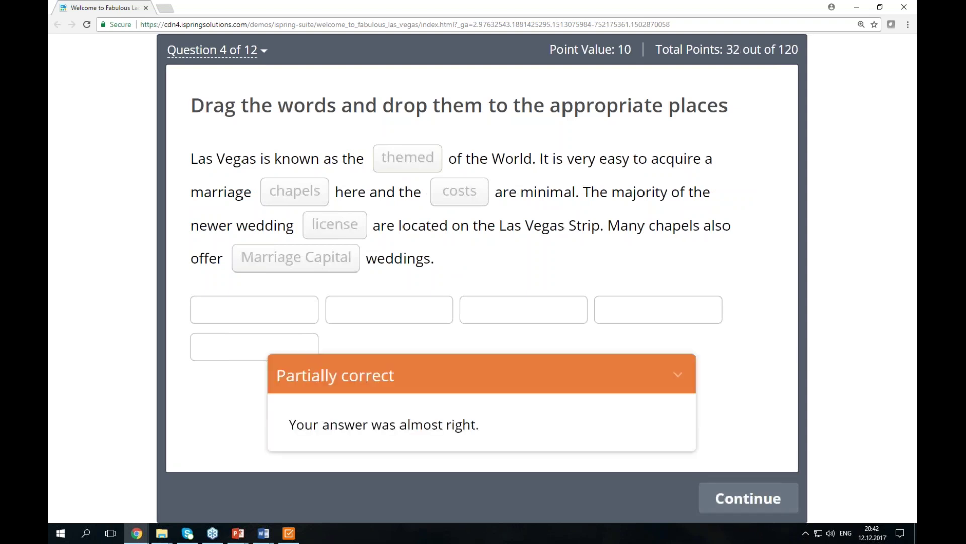
left_click(732, 510)
Fill question 5's blanks in order with WELCOME, dollars and Nevada, submit the answer, and continue
type("WELCOME")
key("Tab")
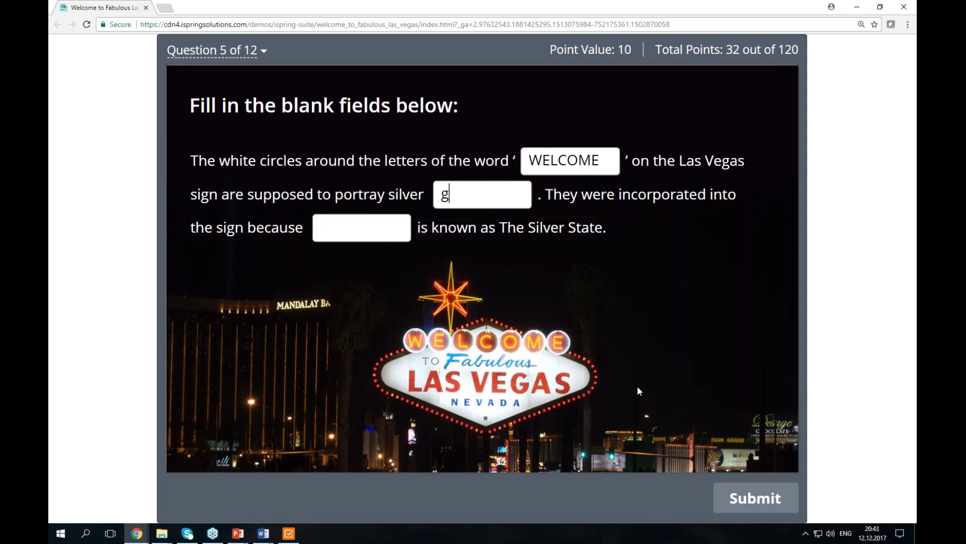
type("dollars")
key("Tab")
type("Nevada")
key("Return")
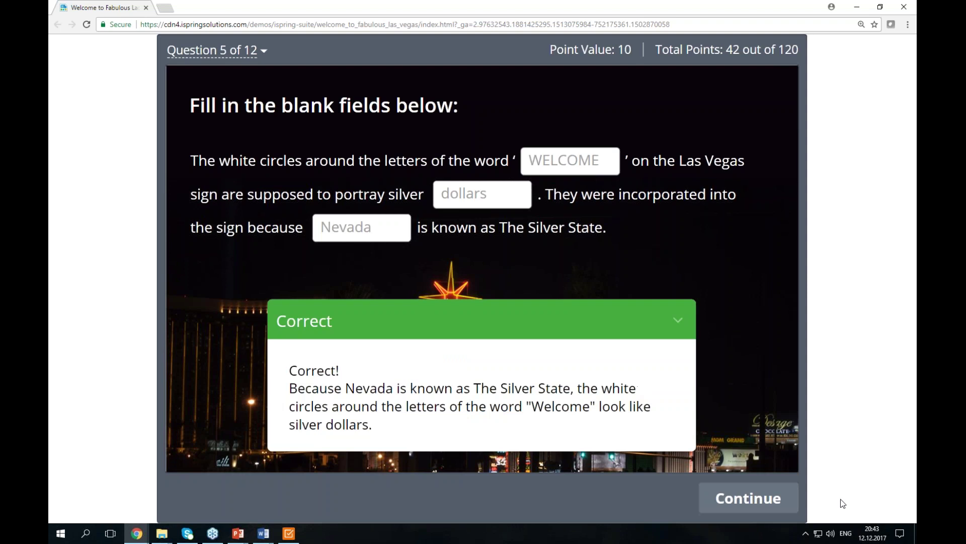
key("Return")
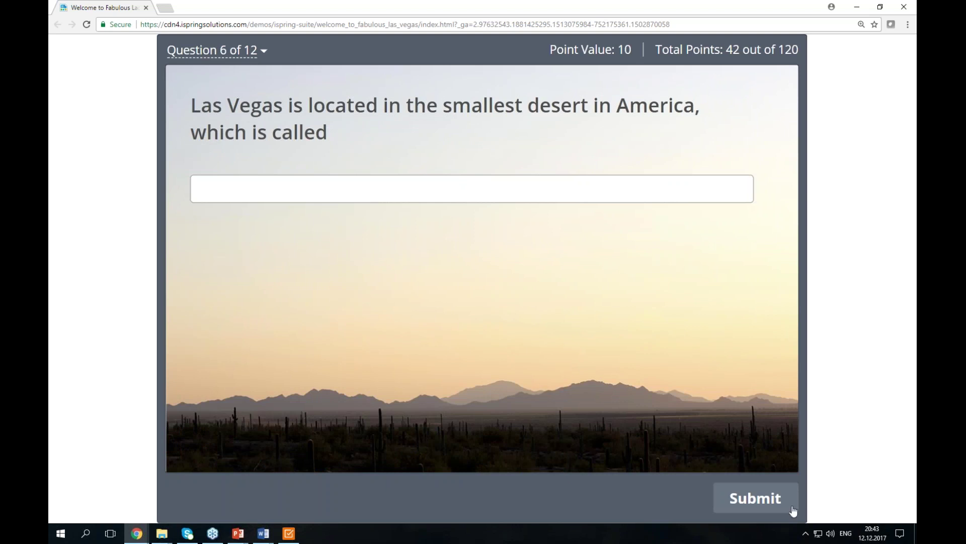
Switch to iSpring QuizMaker and add a Pick One survey question to Question Group 1
left_click(862, 10)
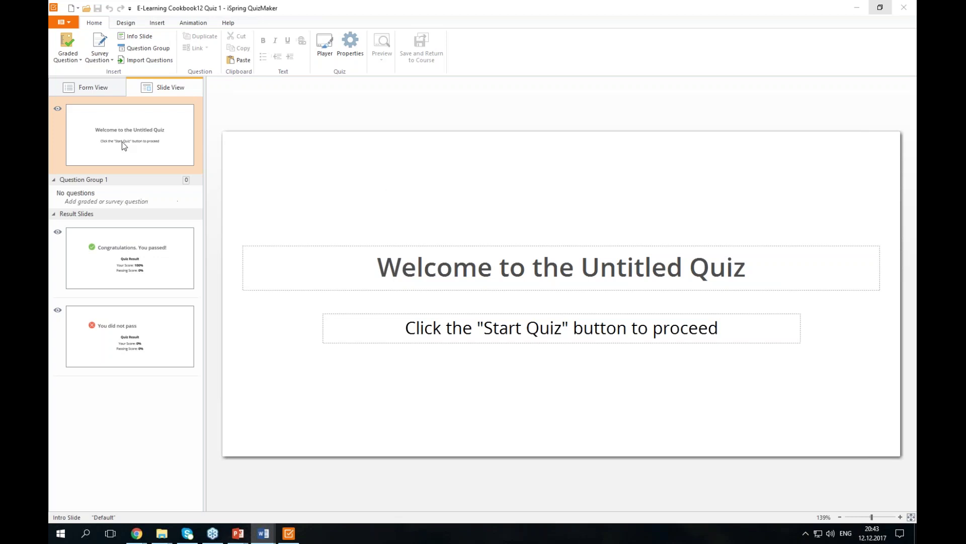
left_click(63, 43)
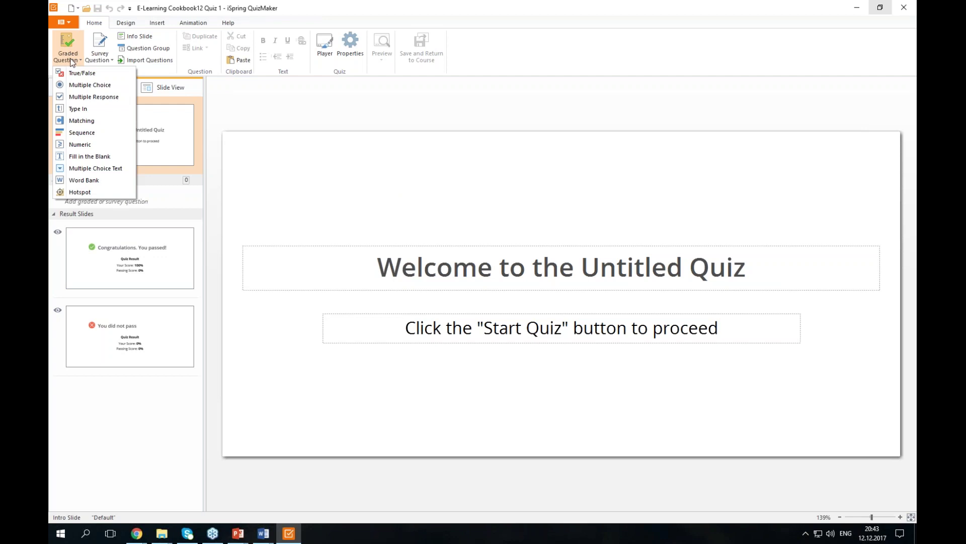
left_click(99, 53)
left_click(118, 96)
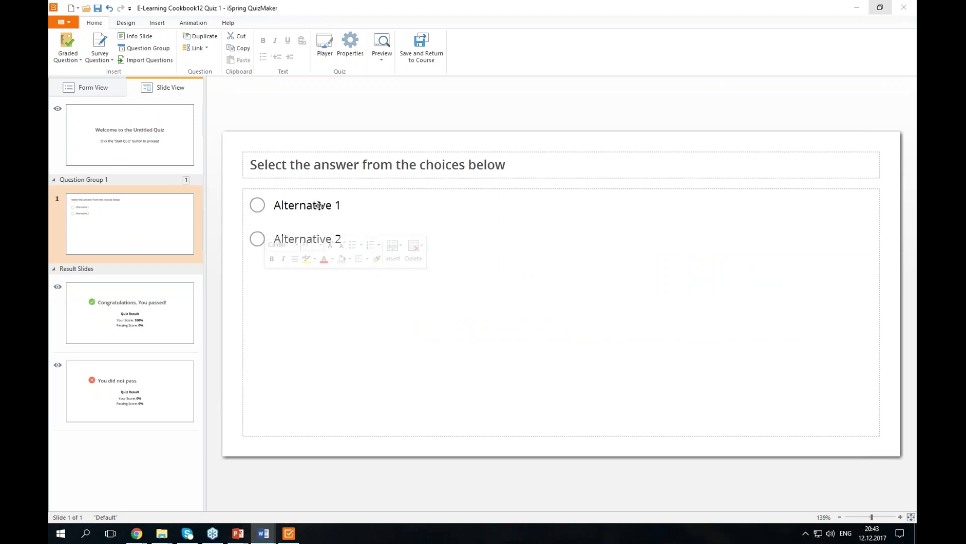
Enter the answers "All of them" and "Every single feature" and the question "Hi, %USER_NAME%! What features did you like the most?"
left_click(86, 88)
left_click(333, 190)
type("All of them")
key("Return")
key("alt+Tab")
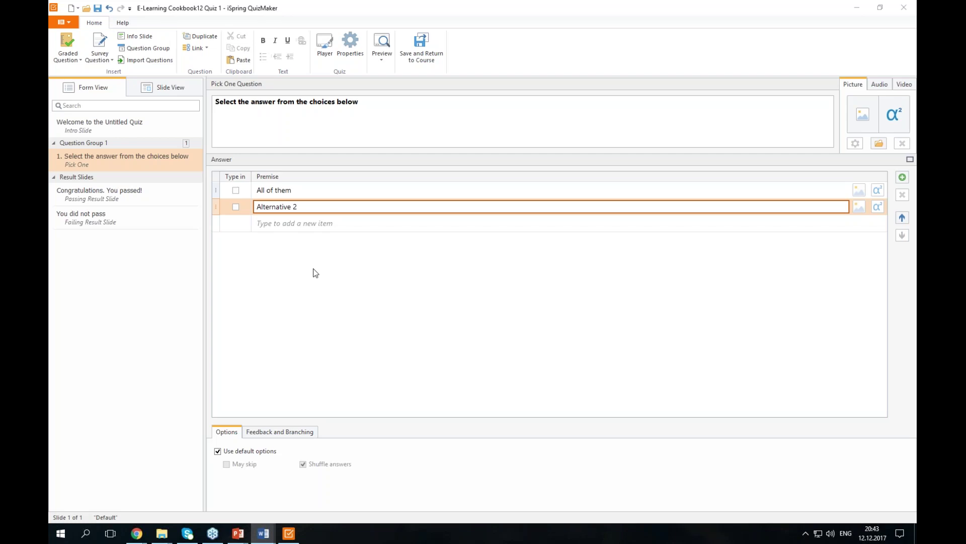
key("alt+Tab")
key("ctrl+a")
type("Every single feature")
triple_click(302, 102)
type("Hi, %USER_NAME%! What features did you like the most?")
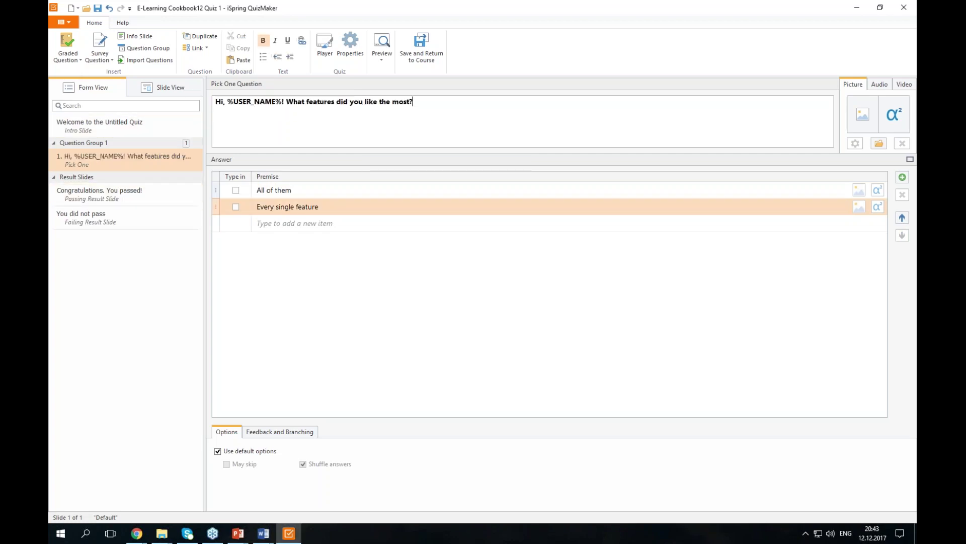
Add a graded True/False question with the text "Are you doing ok? :)"
left_click(68, 57)
left_click(77, 74)
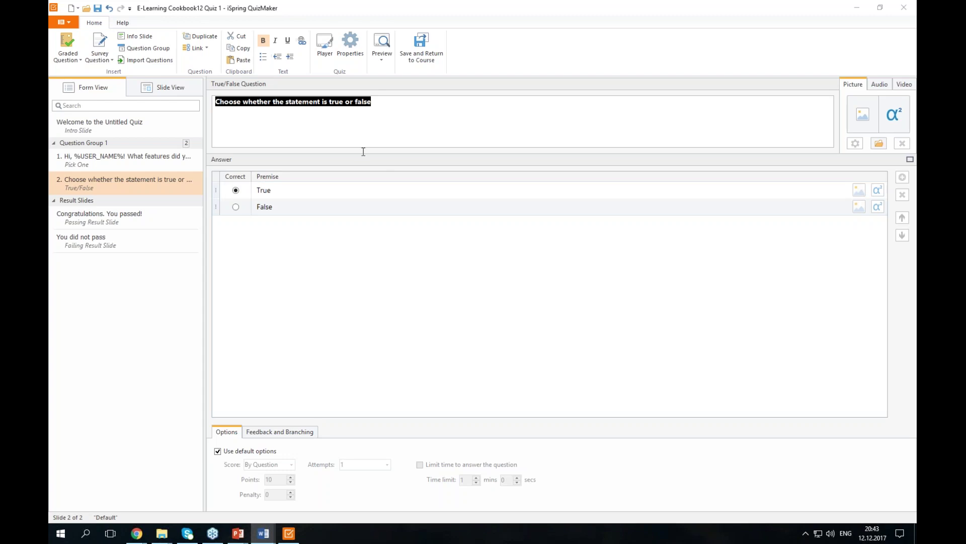
left_click(467, 144)
key("ctrl+a")
type("Are you doing ok? :)")
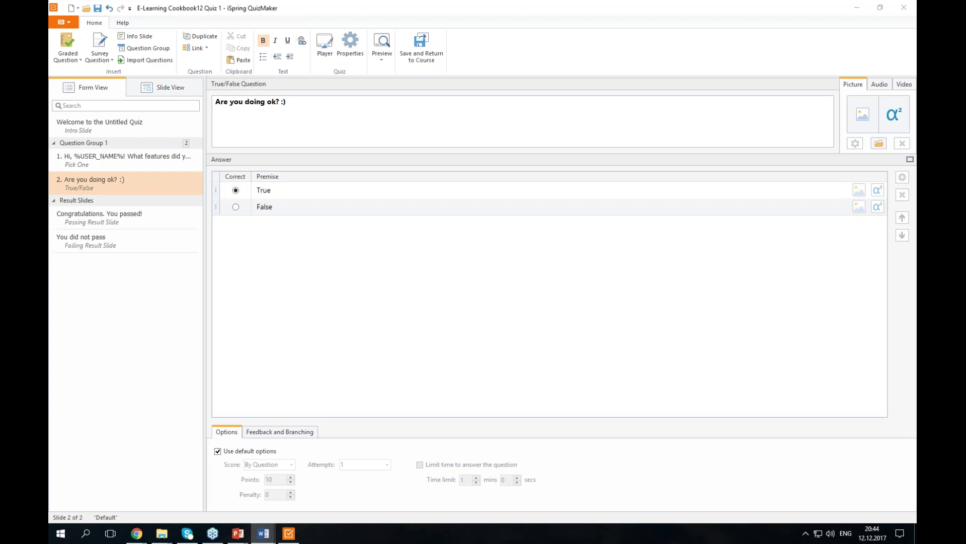
Replace True with "Yeah - we are also excited about posting it online! :)" and False with a line calling the presenter boring
left_click(280, 189)
type("Yeah - we are also excited about posting it online! :)")
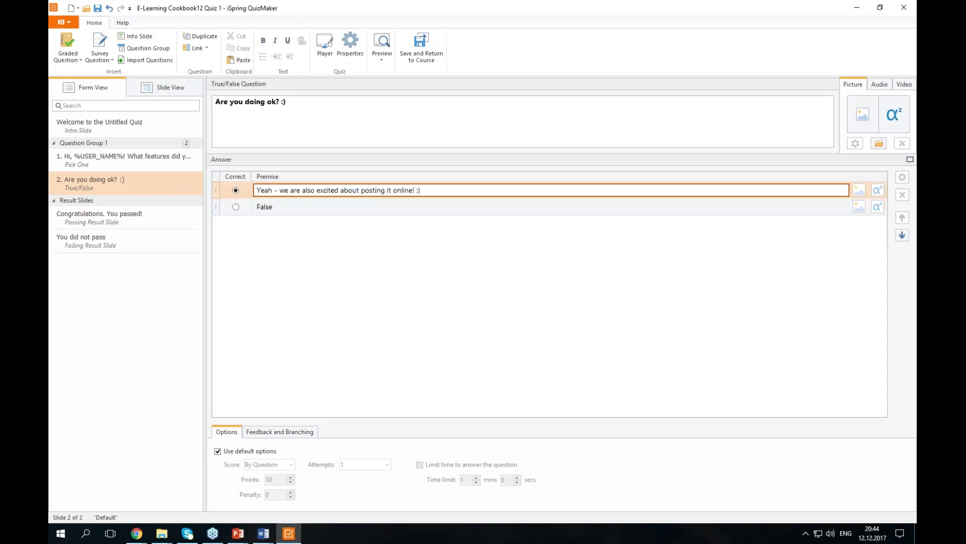
key("alt+Tab")
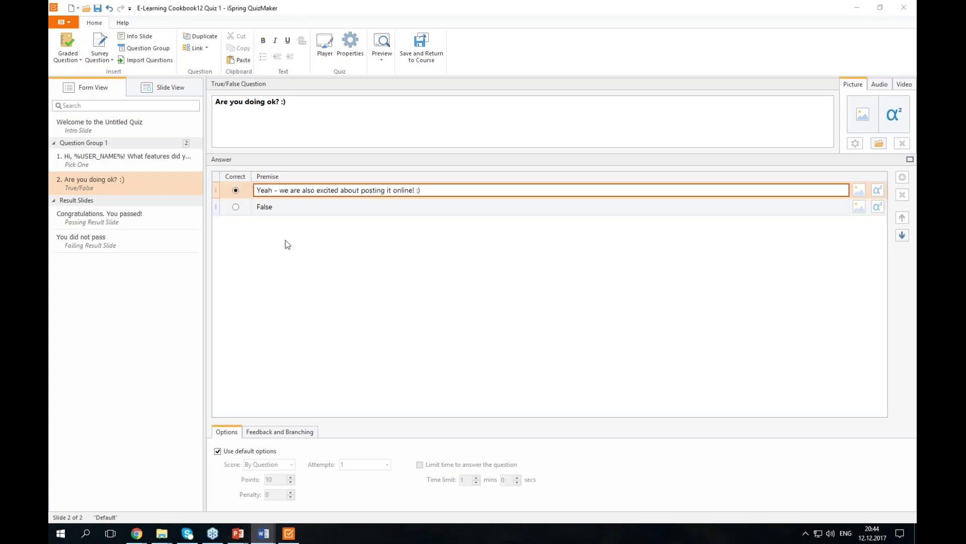
left_click(264, 212)
type("Come on. Max - you're boring!")
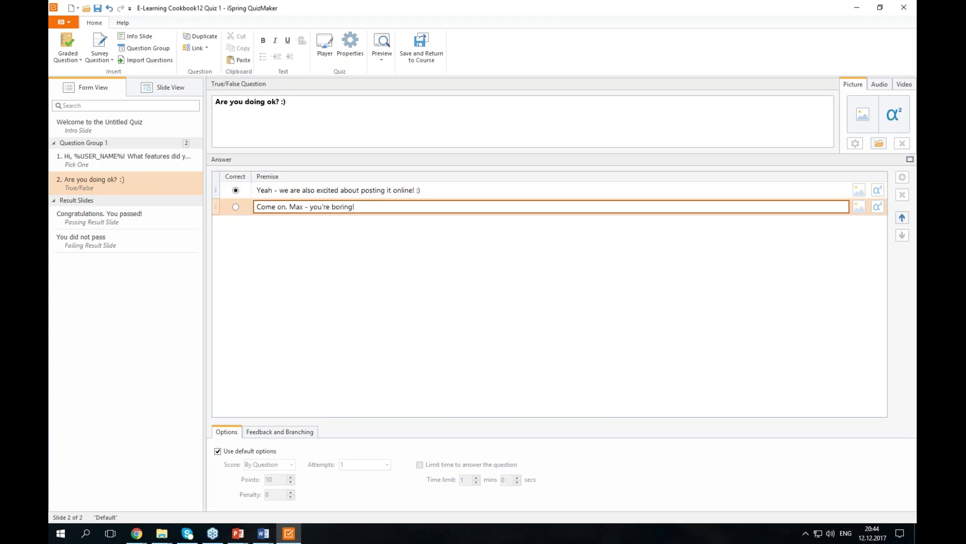
key("alt+Tab")
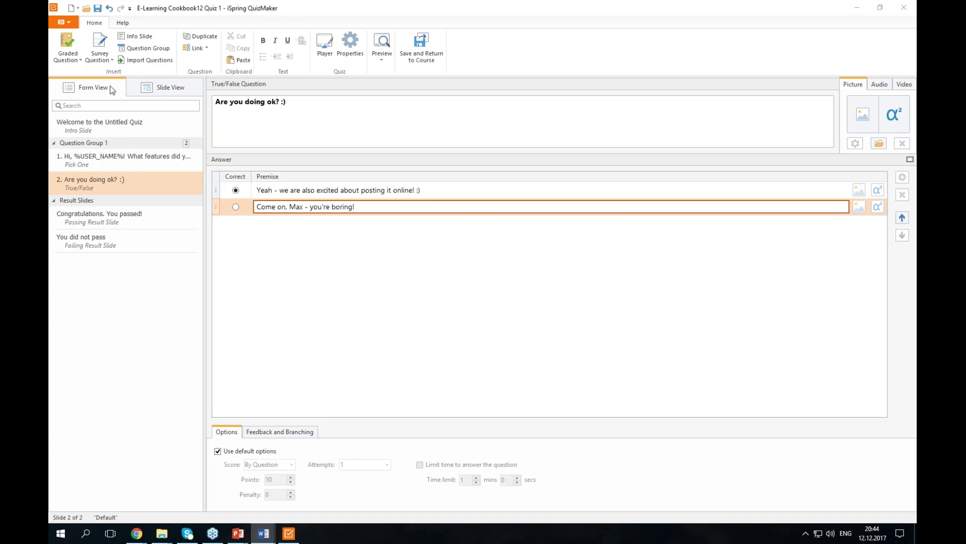
Add an Essay survey question reading "Could you please give us some feedback? :) Thanks!"
left_click(100, 51)
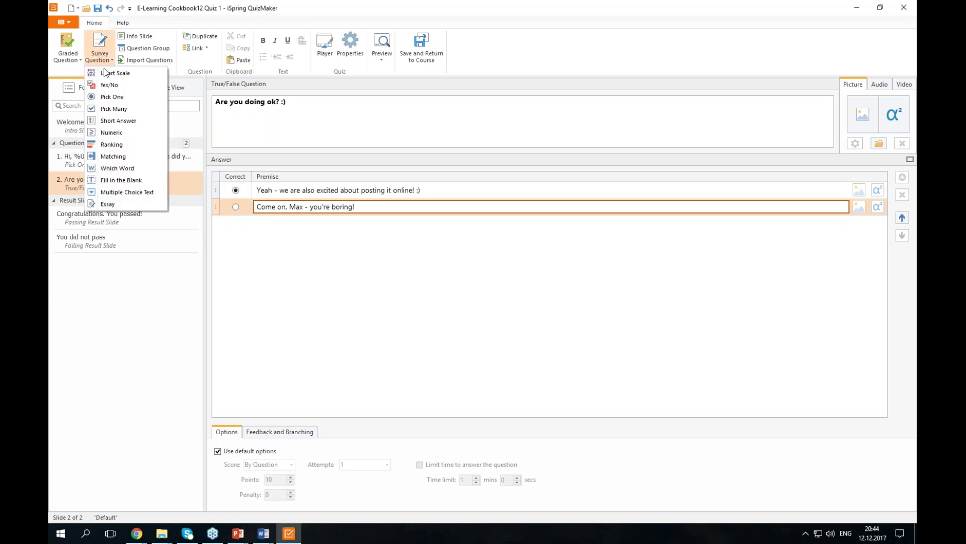
left_click(150, 204)
key("alt+Tab")
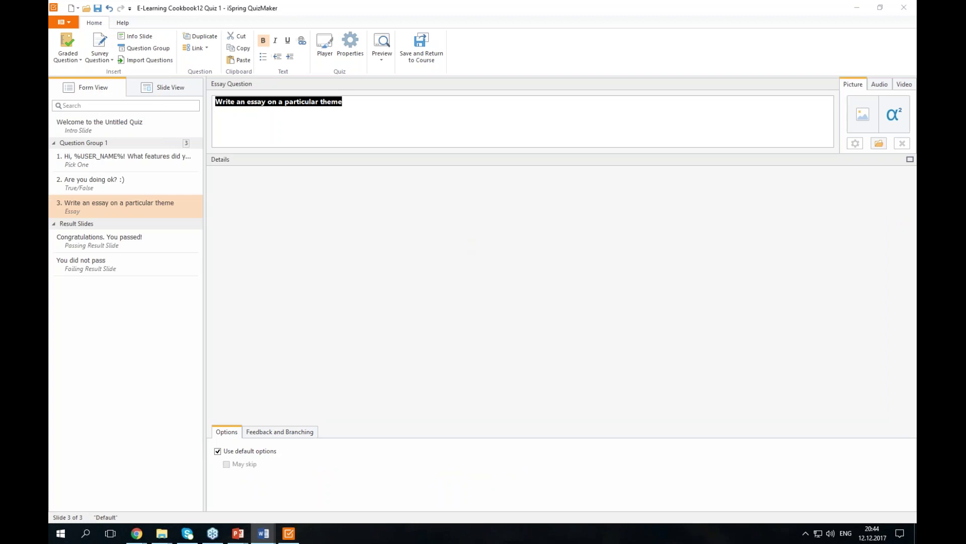
mouse_move(406, 127)
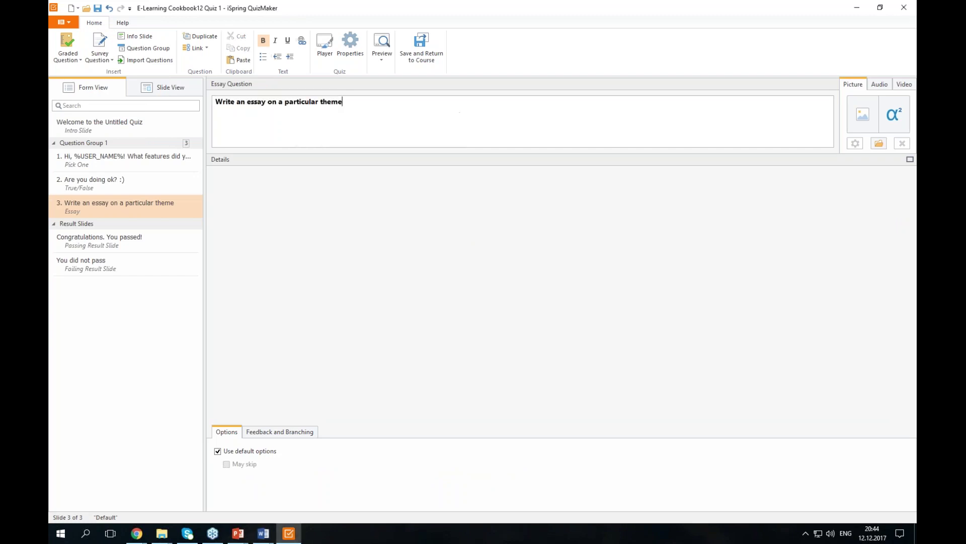
type("Could you please give us some feedback? :) Thanks!")
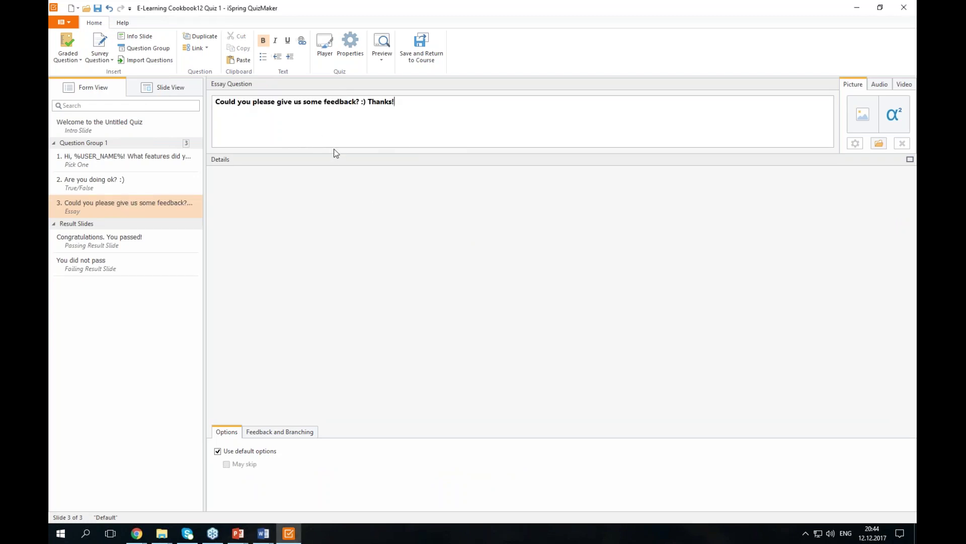
Set the background of all quiz slides to the beige texture fill, starting from the intro slide
left_click(185, 96)
left_click(151, 314)
left_click(130, 235)
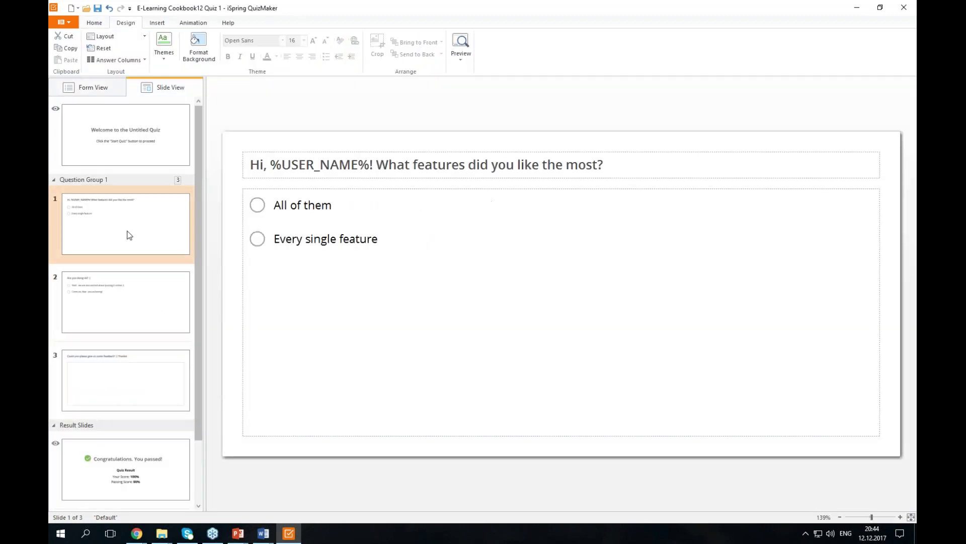
left_click(132, 310)
left_click(74, 121)
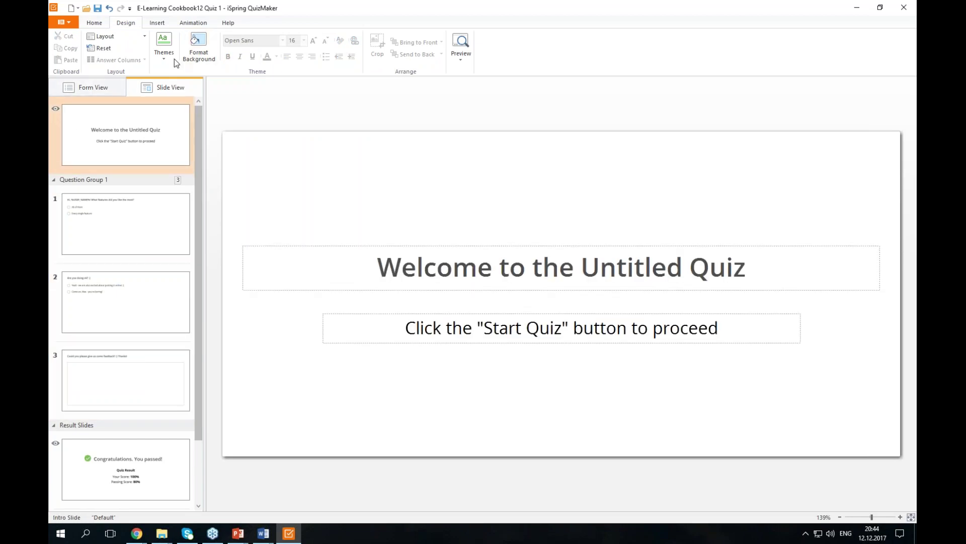
left_click(172, 59)
left_click(191, 56)
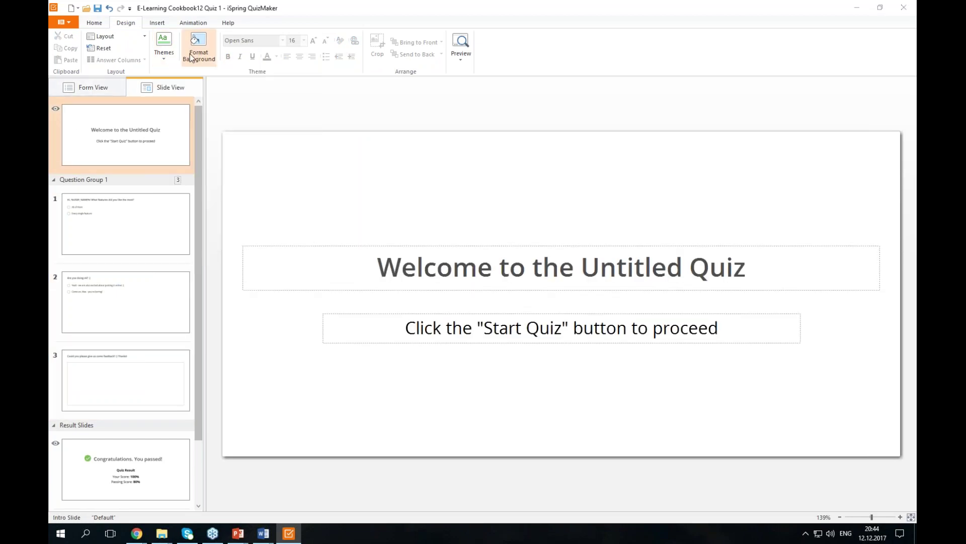
left_click(422, 270)
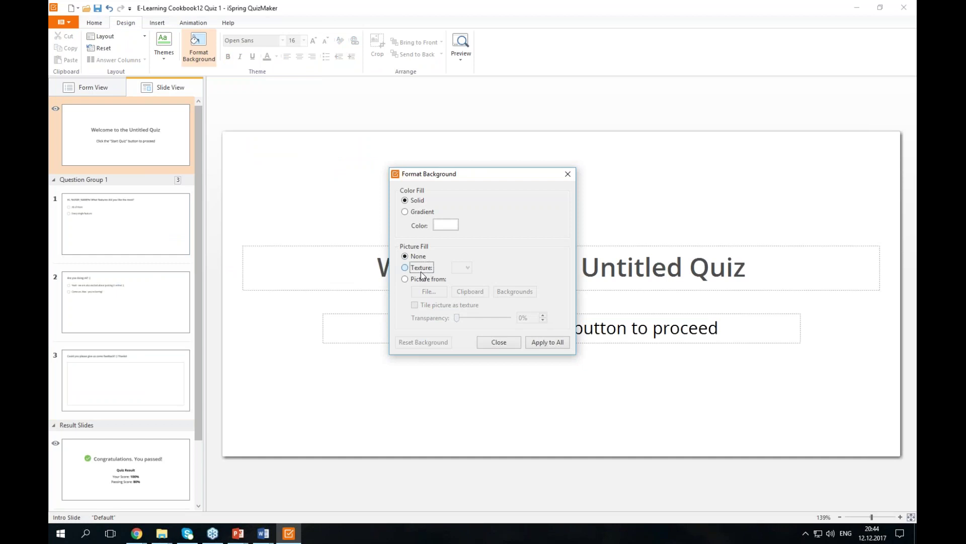
left_click(427, 279)
left_click(423, 269)
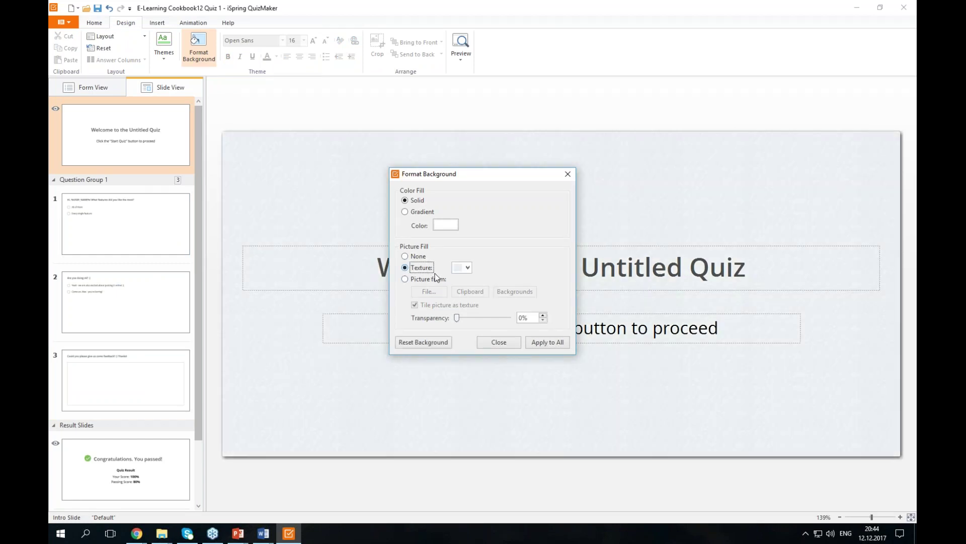
left_click(464, 269)
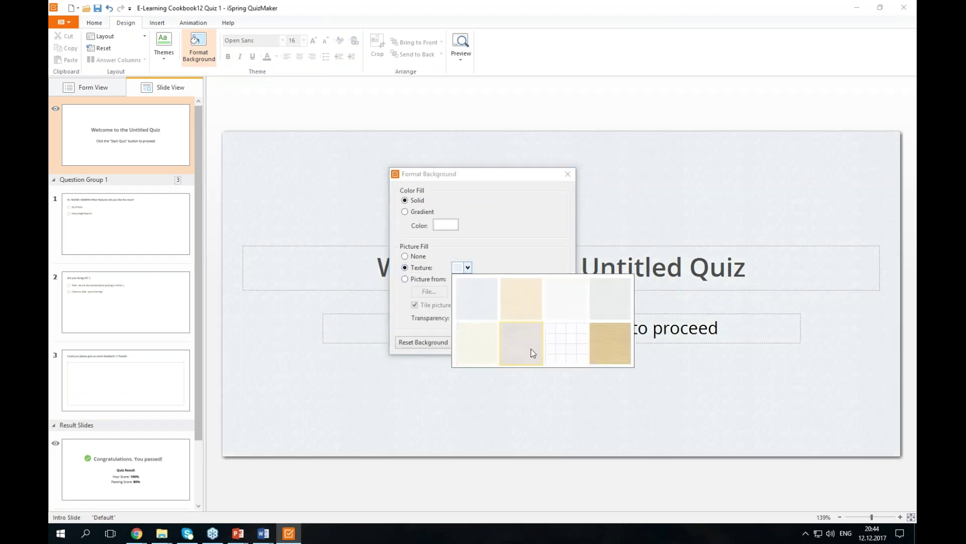
left_click(519, 301)
left_click(499, 341)
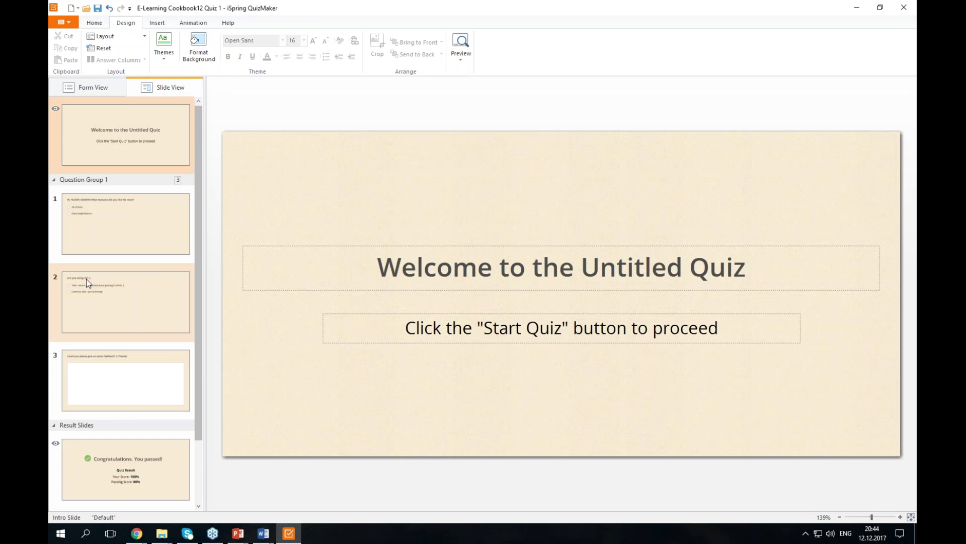
Change the intro slide's title to "Quick Guestbook"
left_click(112, 211)
left_click(129, 143)
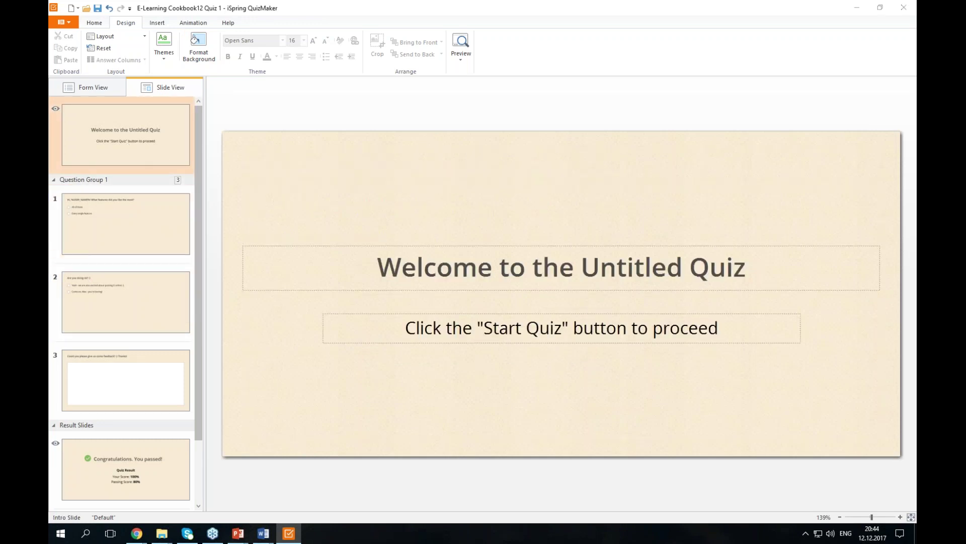
left_click(263, 533)
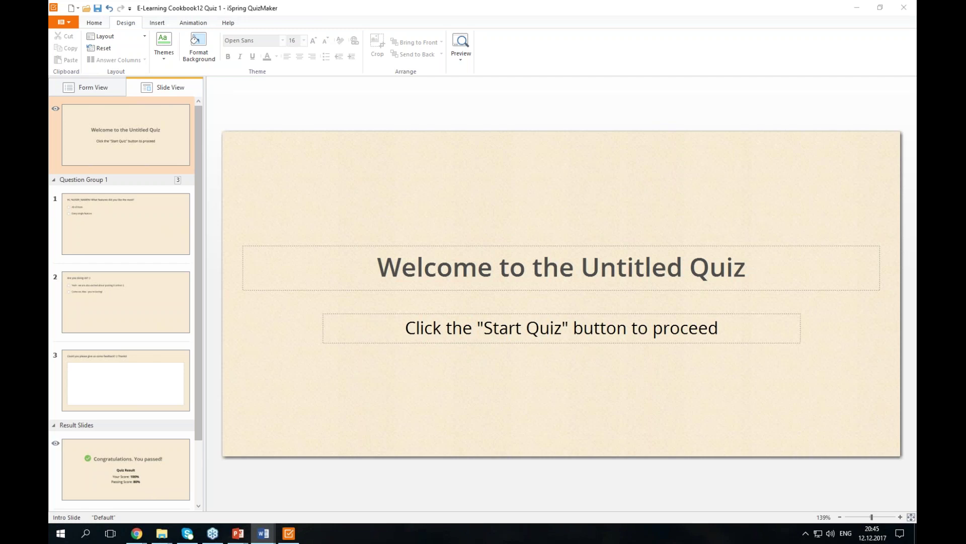
type("Quick guestbook")
left_click_drag(534, 267, 551, 267)
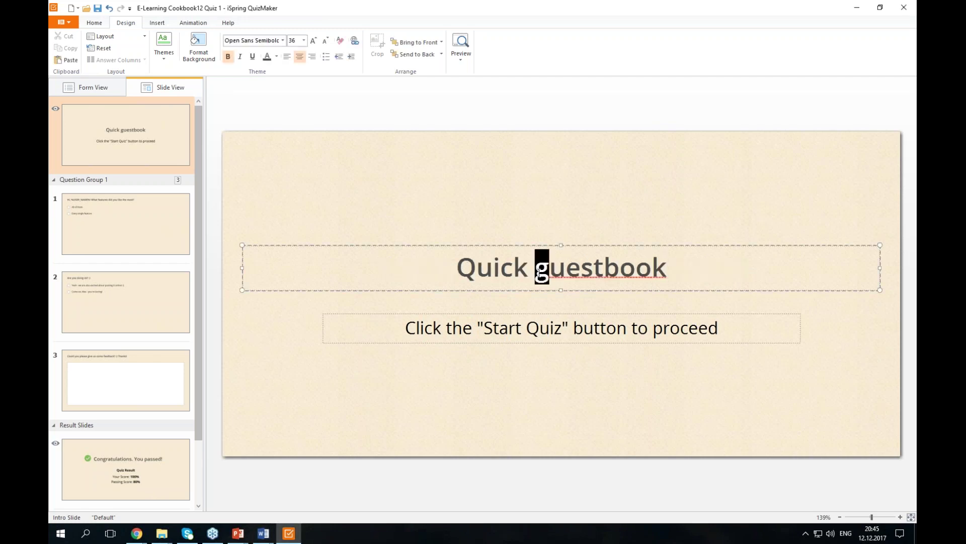
type("G")
left_click(514, 395)
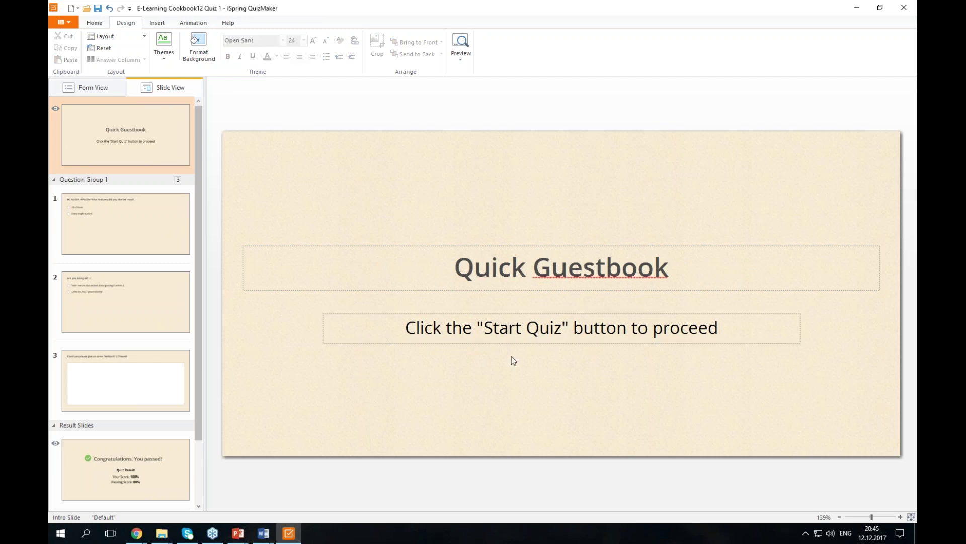
Enable asking for quiz taker information with Name and Email mandatory, check the result actions, and apply the quiz properties
left_click(94, 23)
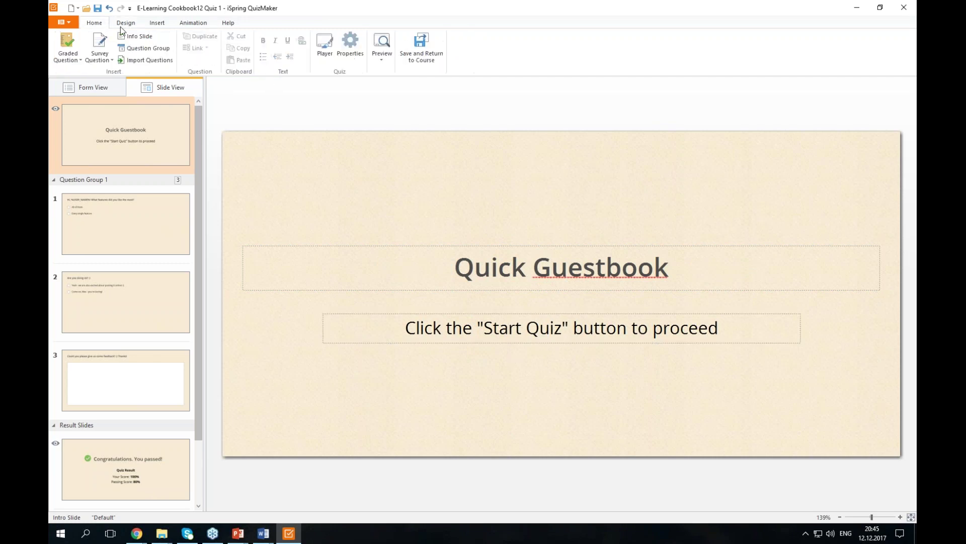
left_click(359, 58)
left_click(472, 393)
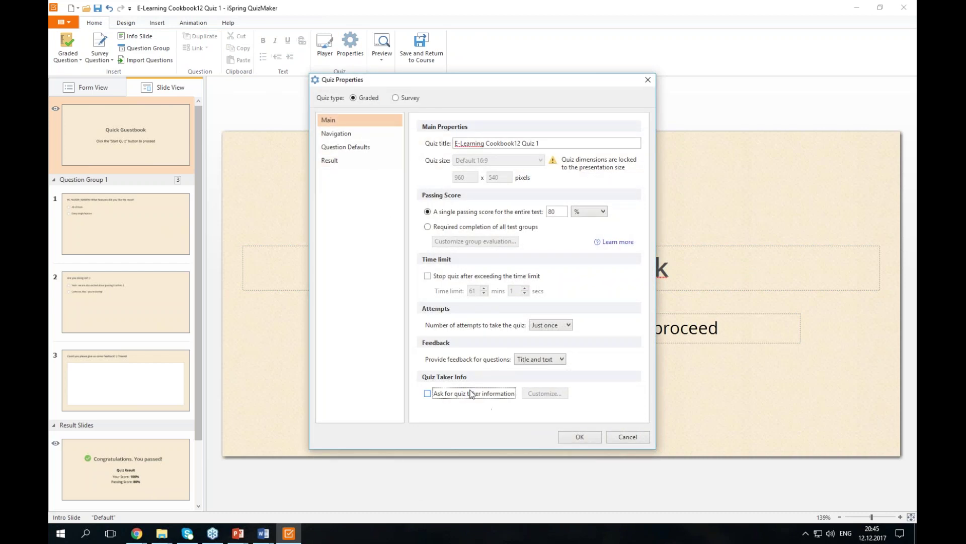
left_click(545, 394)
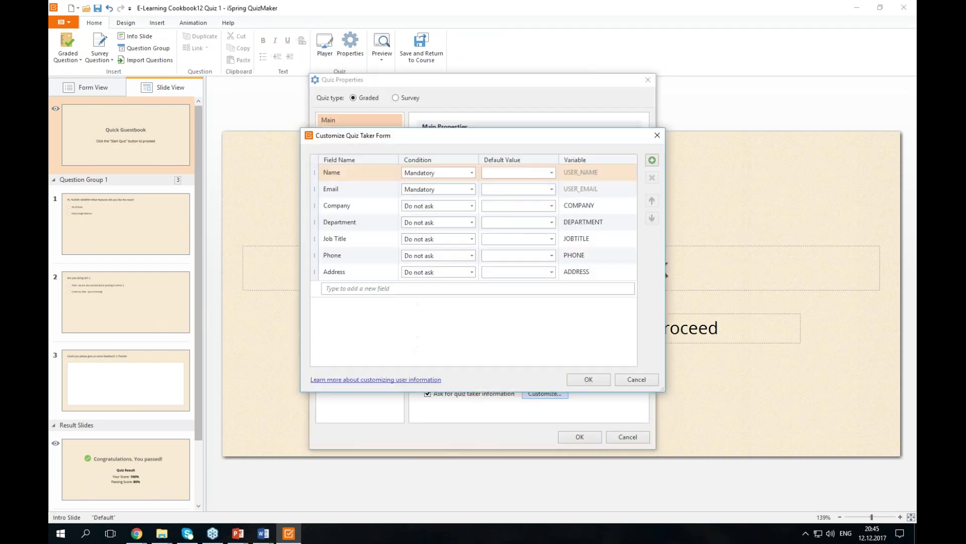
left_click(588, 379)
left_click(343, 162)
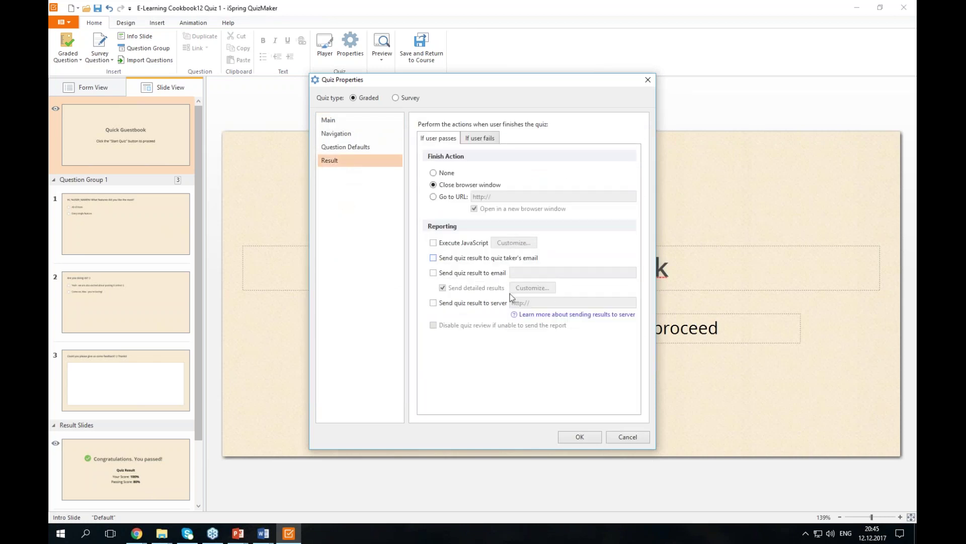
left_click(586, 437)
Insert an info slide at the start of the question group, view it as a slide, and delete it
scroll(177, 227, "down", 2)
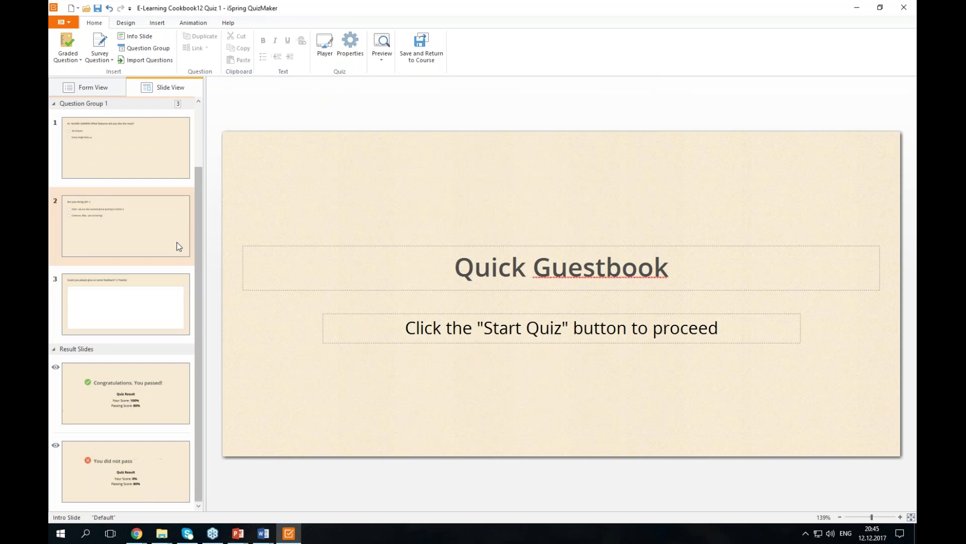
left_click(93, 88)
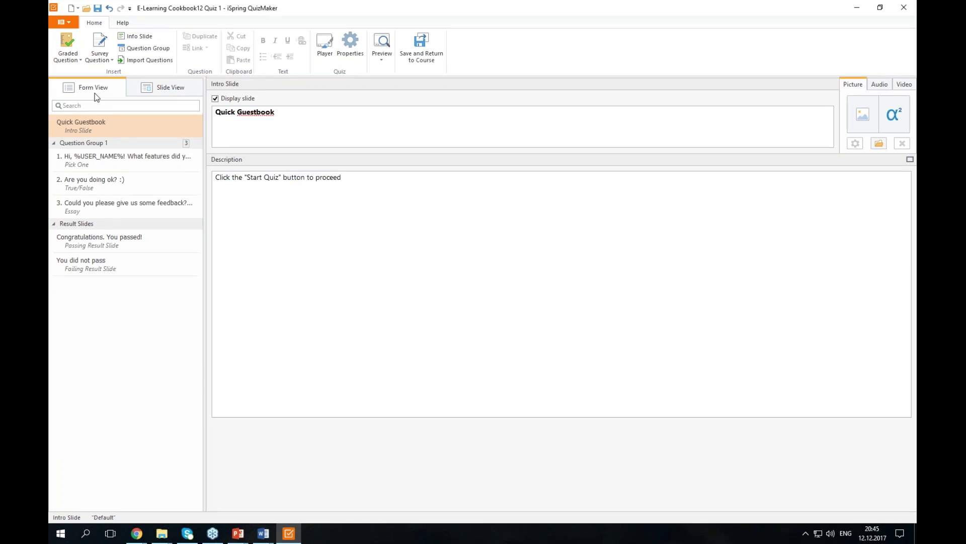
left_click(138, 37)
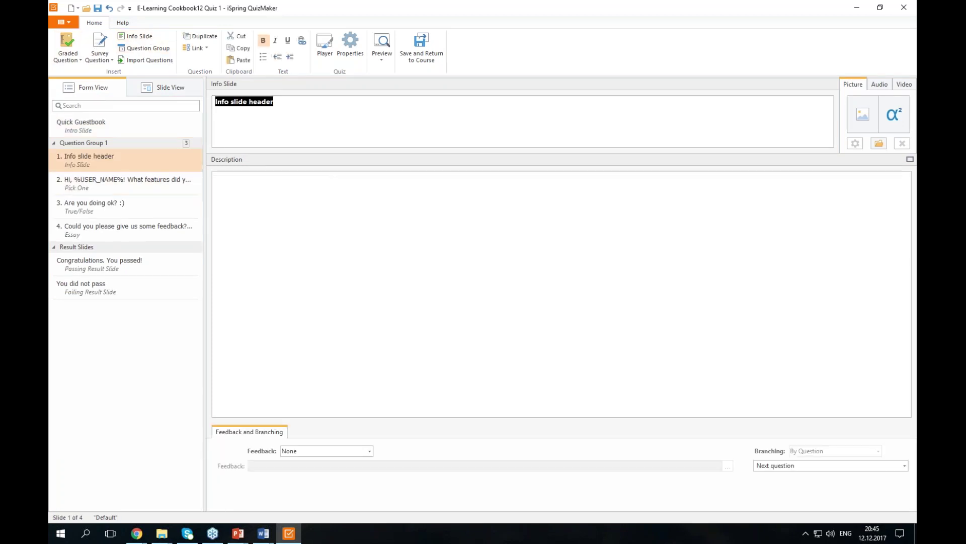
left_click(168, 93)
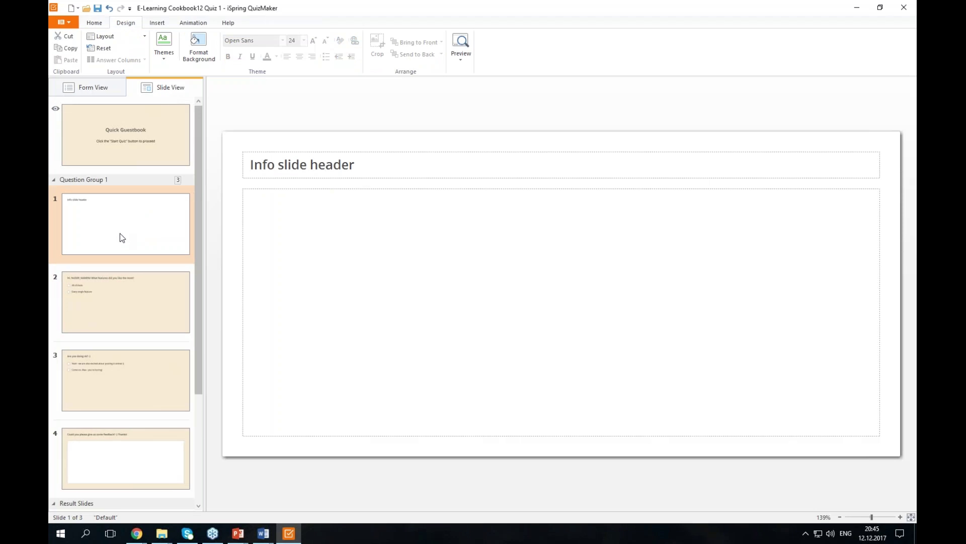
key("Delete")
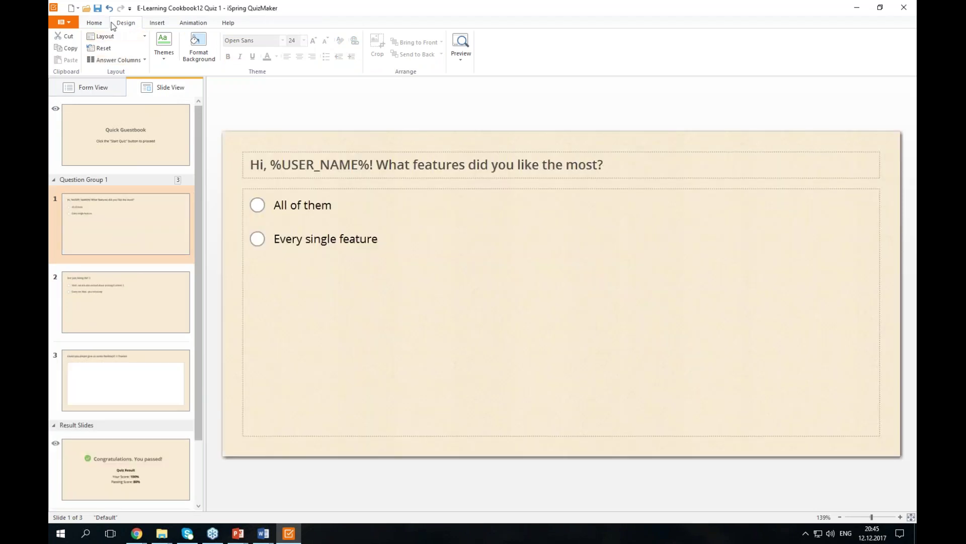
Check the question pool settings of Question Group 1, then save the quiz and return to the course
left_click(100, 22)
left_click(83, 180)
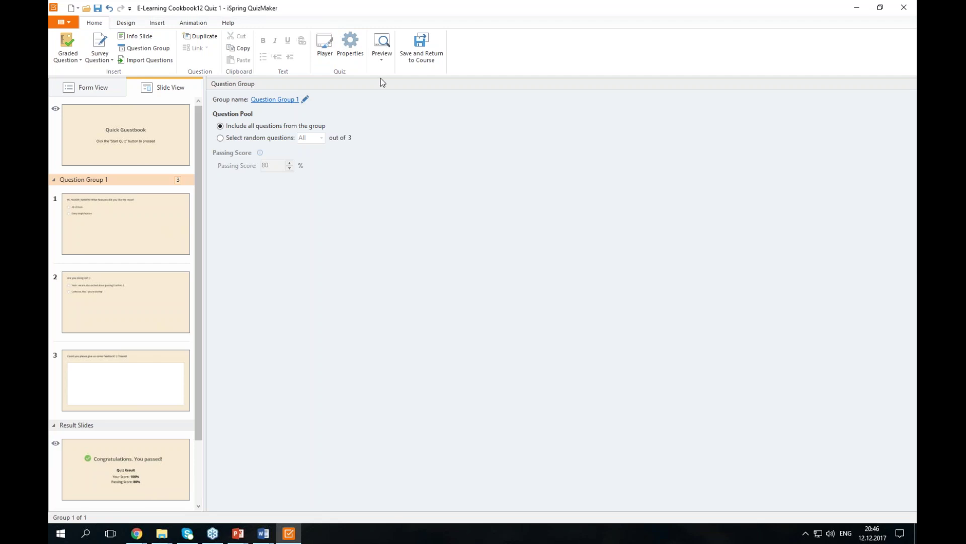
left_click(426, 45)
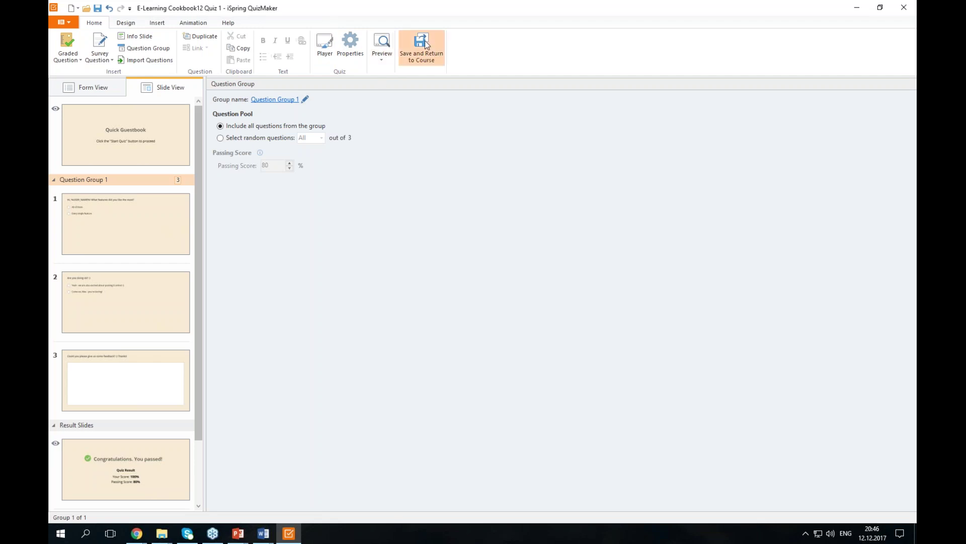
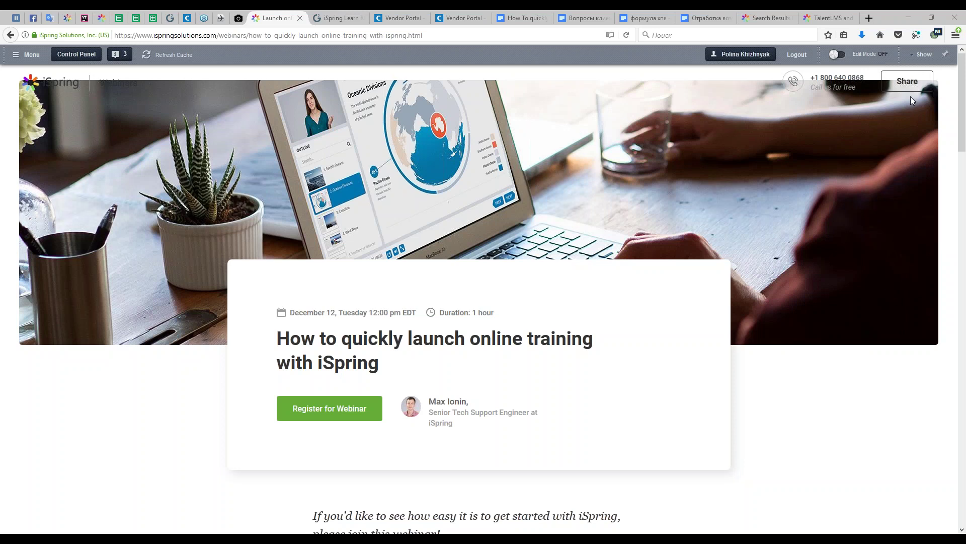
key("ctrl+l")
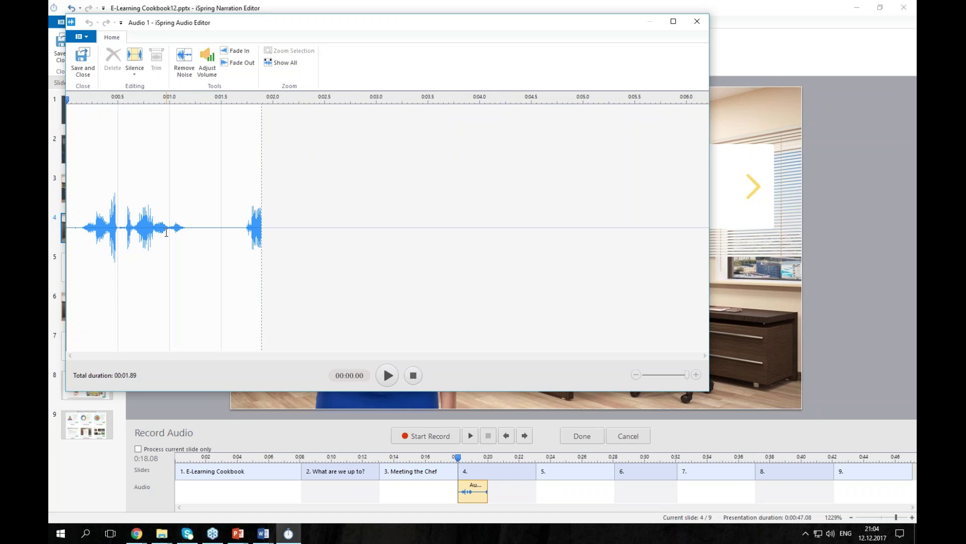
Examine points in slide 4's audio waveform, save and close the clip, and move it to slide 7 on the narration timeline
left_click(126, 151)
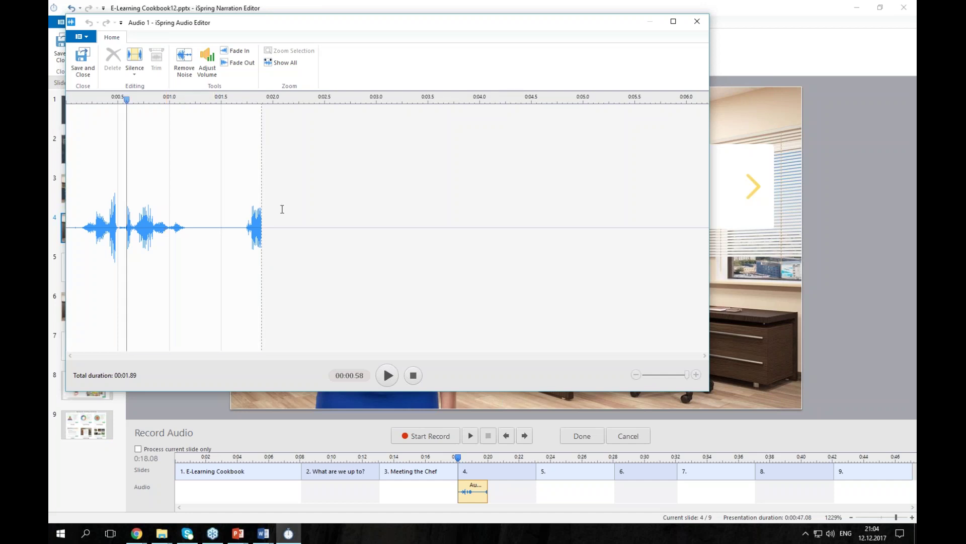
left_click(282, 209, "shift")
left_click(209, 254)
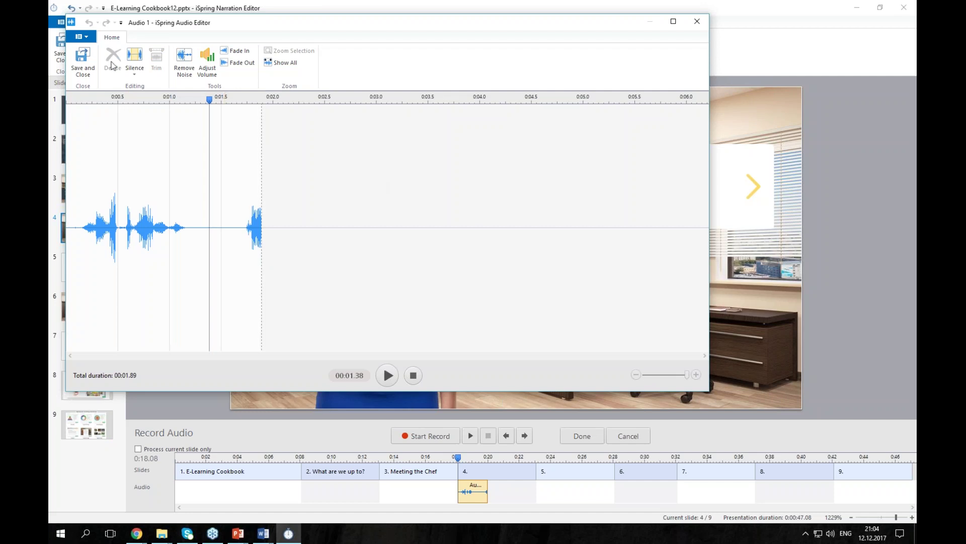
left_click(83, 63)
left_click_drag(478, 496, 694, 497)
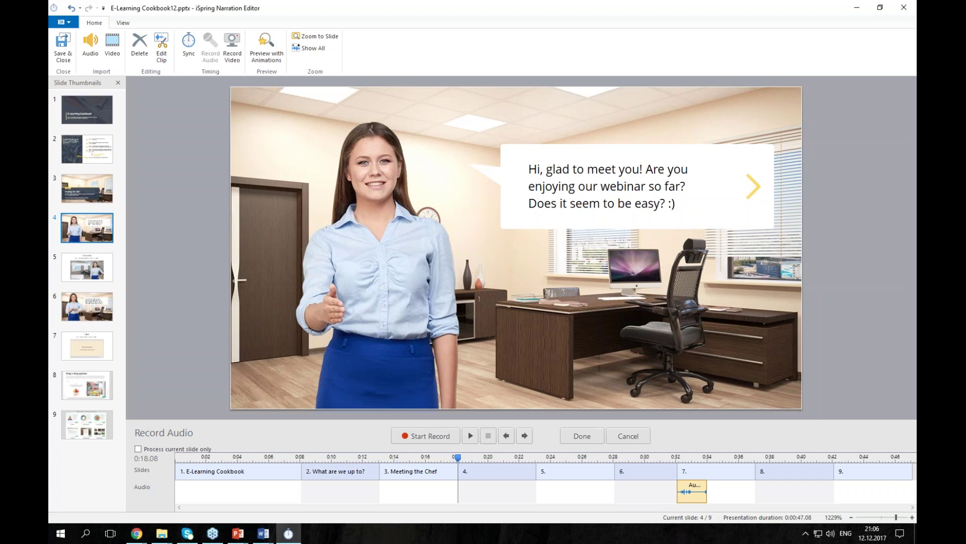
Close the narration editor and save the updated slide durations
left_click(141, 540)
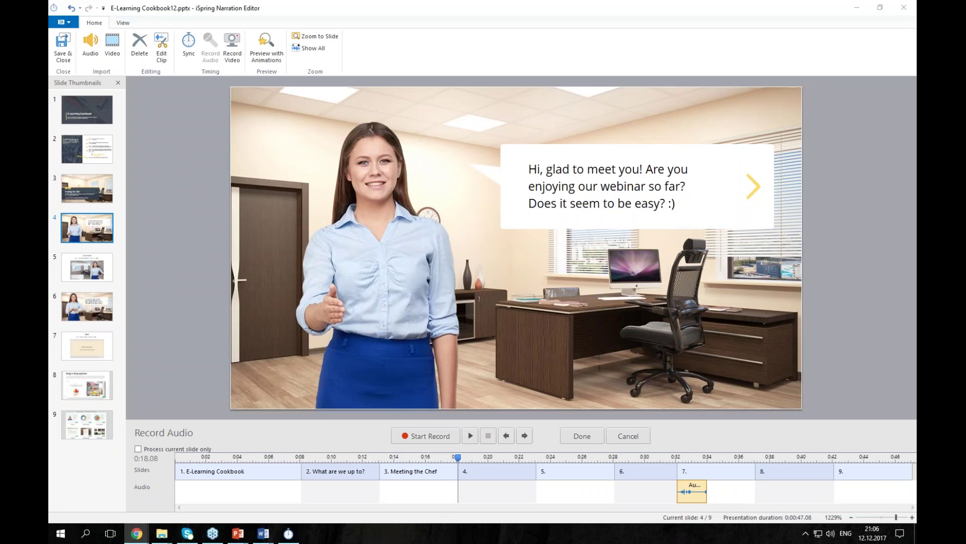
left_click(906, 8)
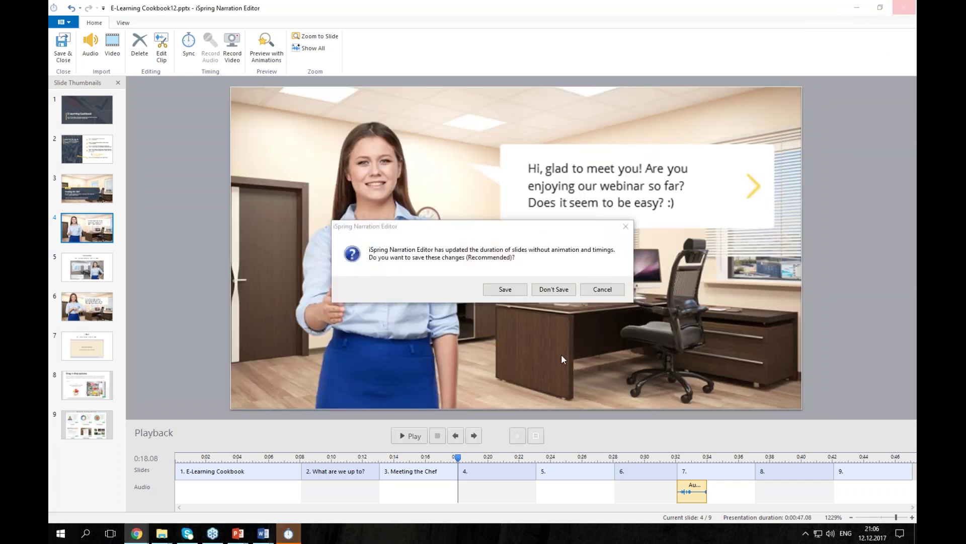
left_click(523, 290)
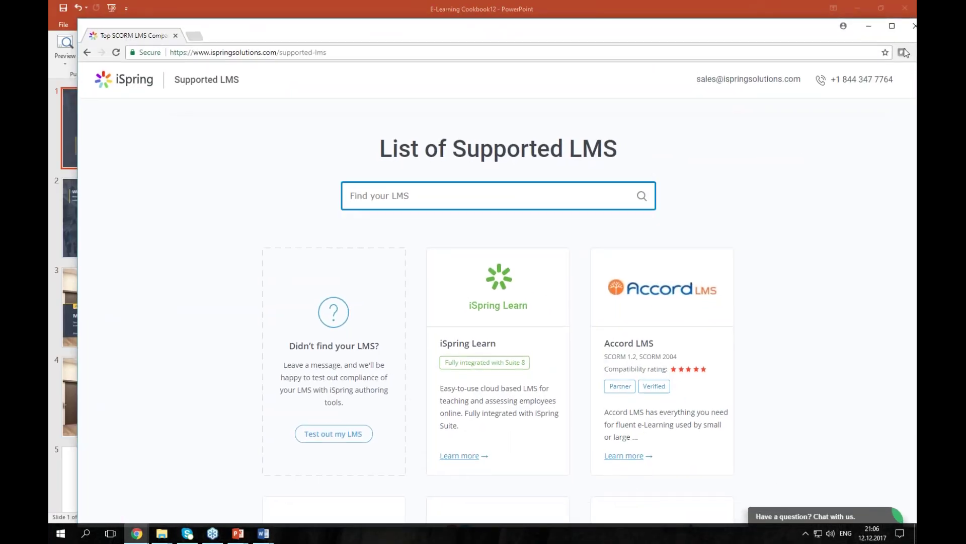
Search the list of supported LMS in the browser for "talent" and open the TalentLMS compatibility page
double_click(130, 38)
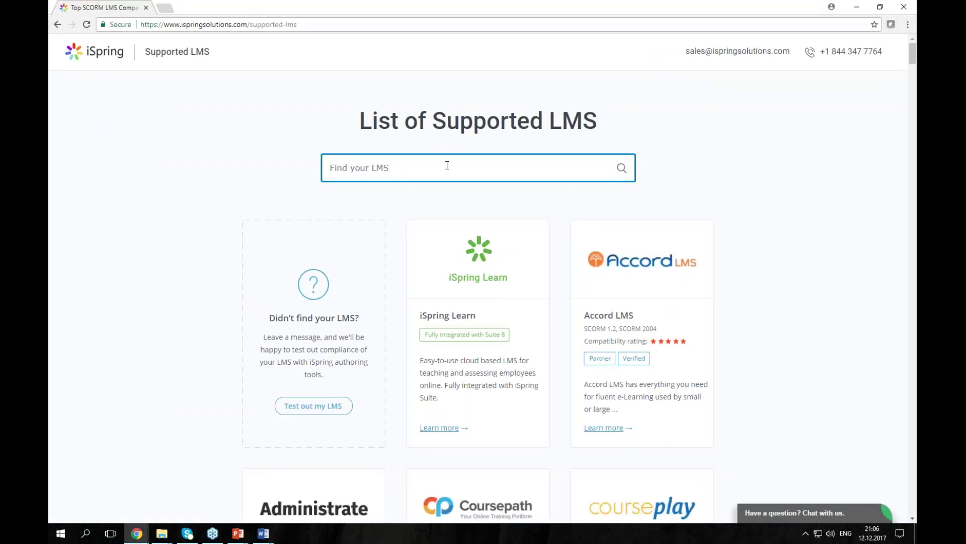
scroll(805, 237, "down", 8)
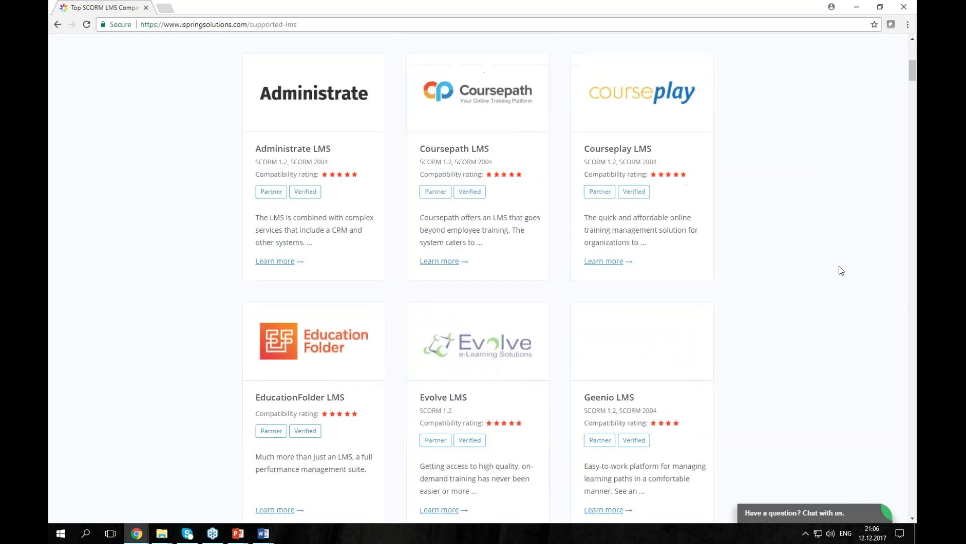
scroll(850, 251, "down", 5)
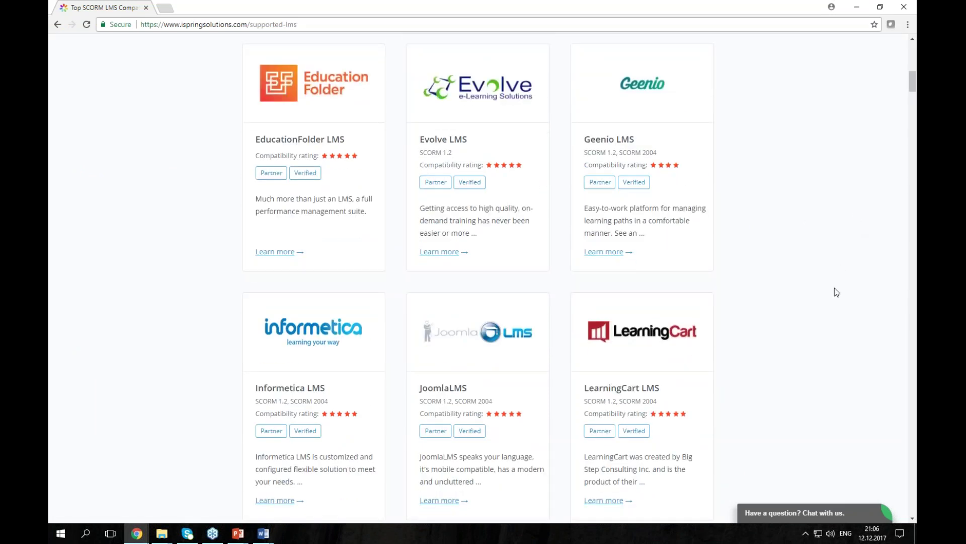
key("ctrl+f")
type("talent")
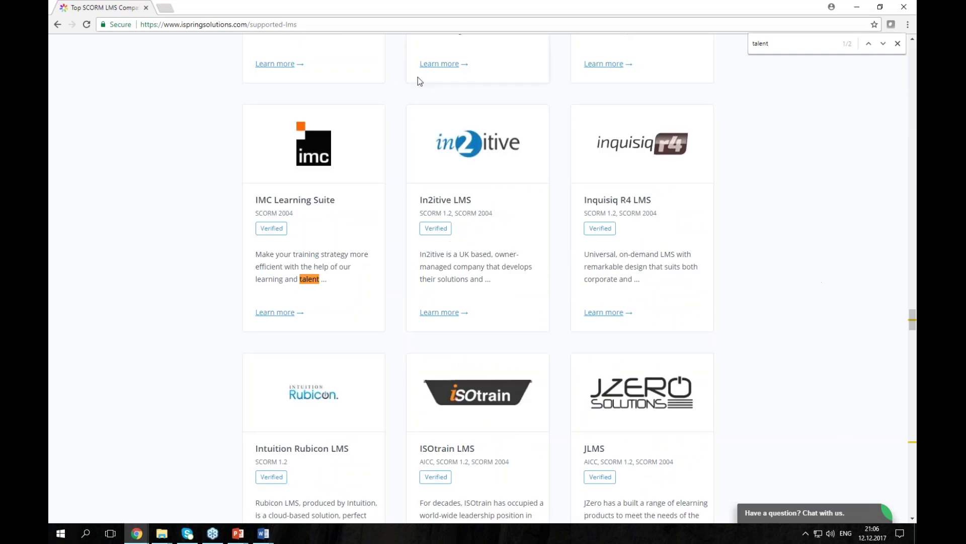
scroll(741, 312, "down", 16)
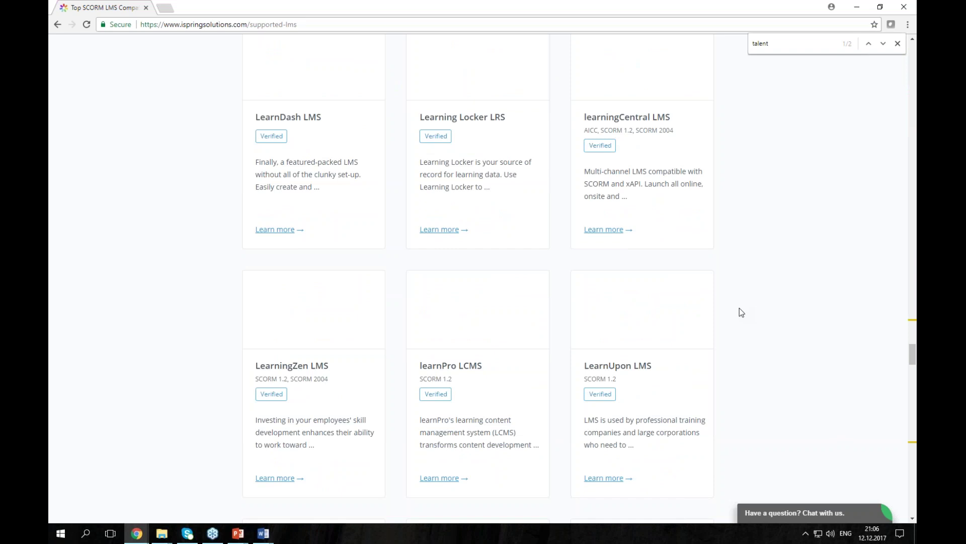
scroll(739, 313, "down", 16)
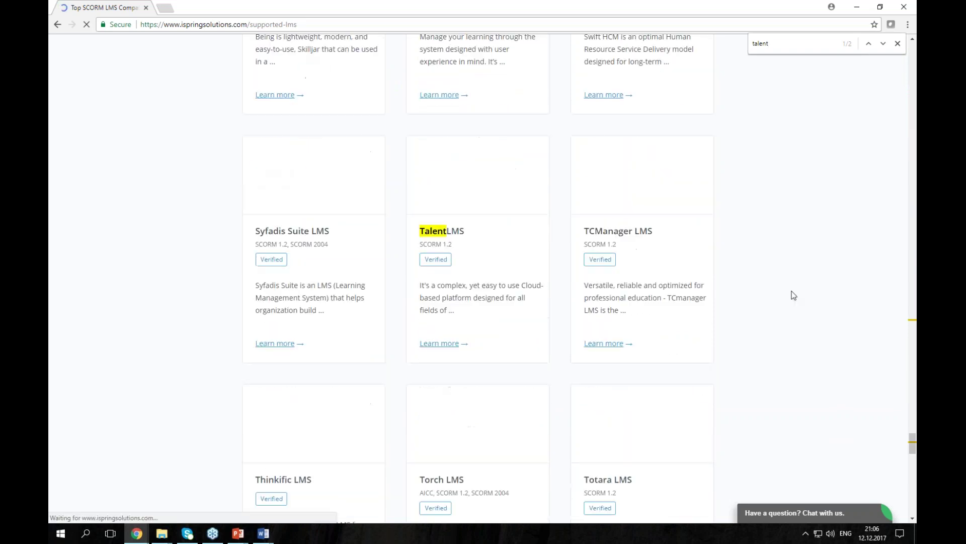
key("ctrl+Return")
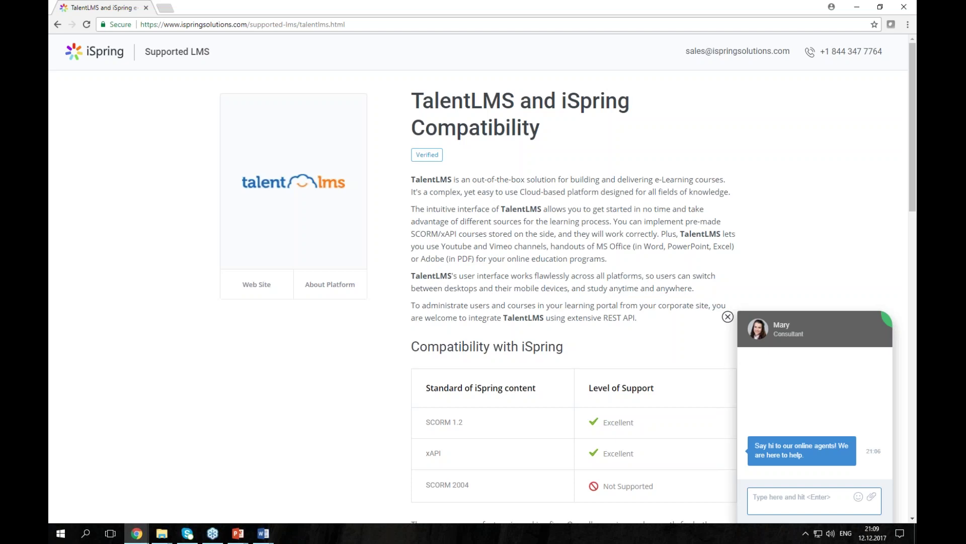
Switch to the E-Learning Cookbook12 presentation in PowerPoint
mouse_move(238, 532)
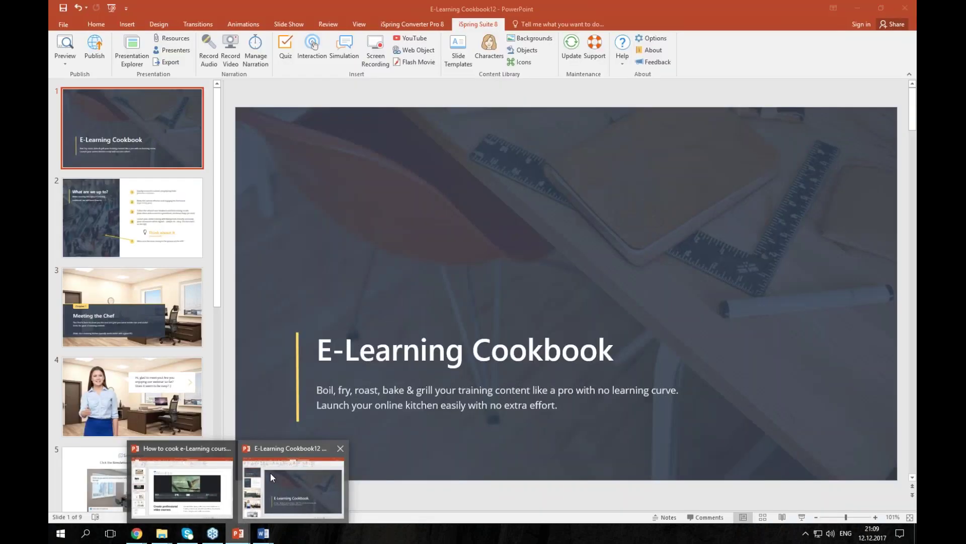
left_click(271, 474)
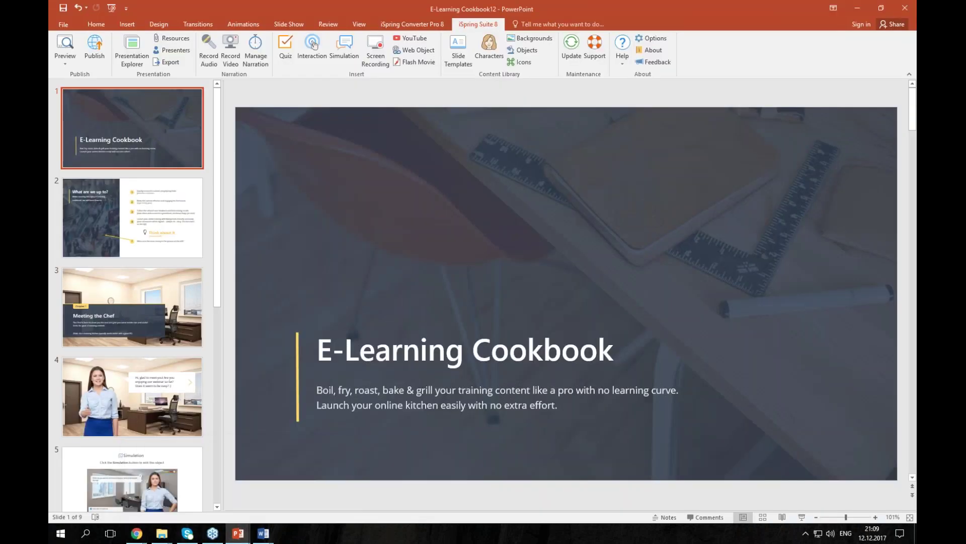